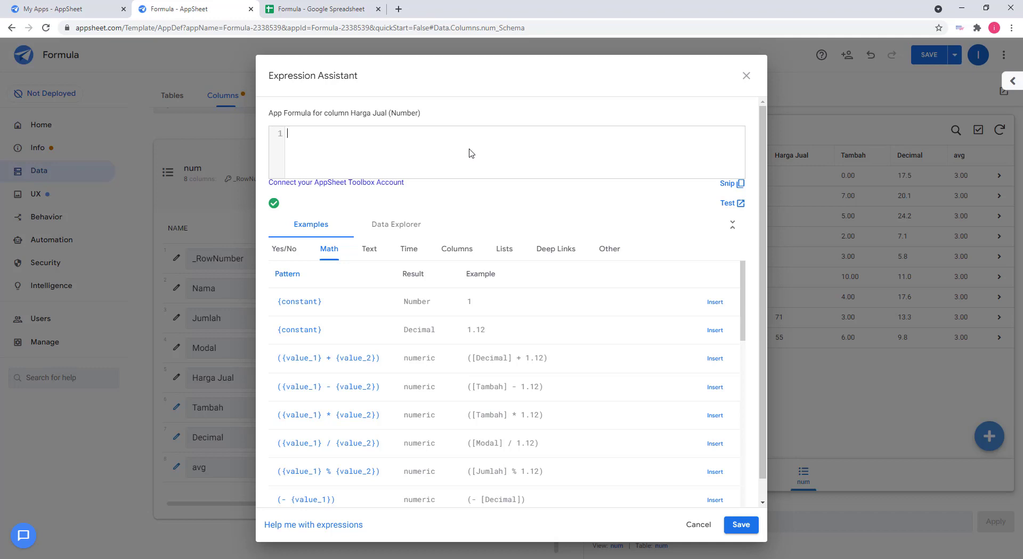
Check the expected result type of the Harga Jual app formula and the Yes/No expression examples, leaving the formula empty
{"action": "double_click", "coordinate": [401, 114]}
{"action": "left_click", "coordinate": [285, 251]}
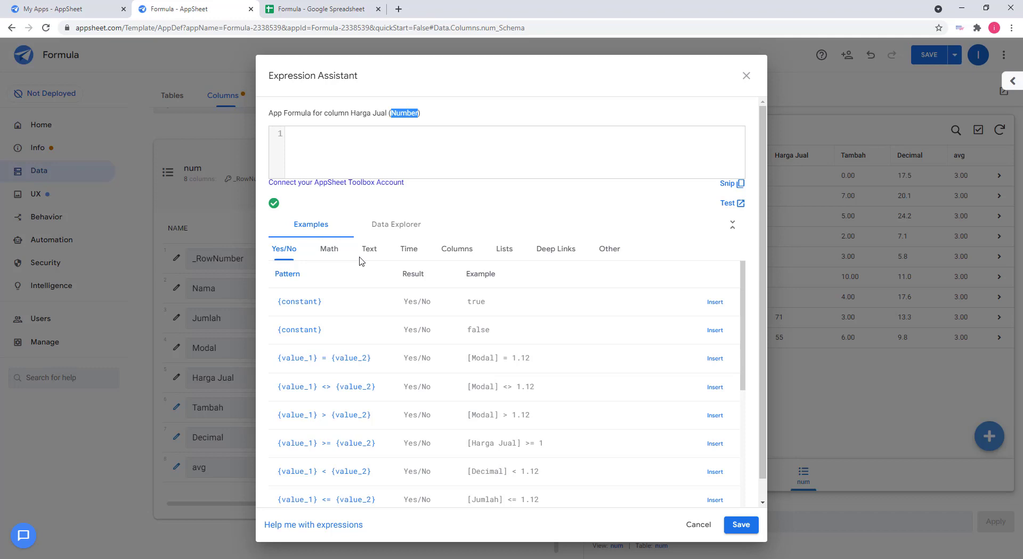
{"action": "left_click", "coordinate": [745, 76]}
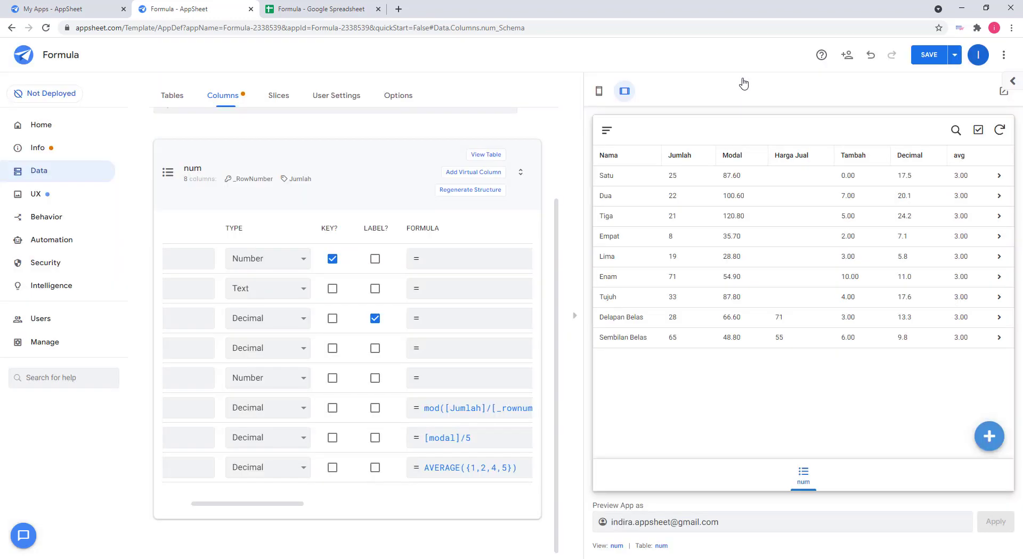
Open the num view's settings in UX and set the second column order entry to Nama
{"action": "left_click", "coordinate": [37, 200]}
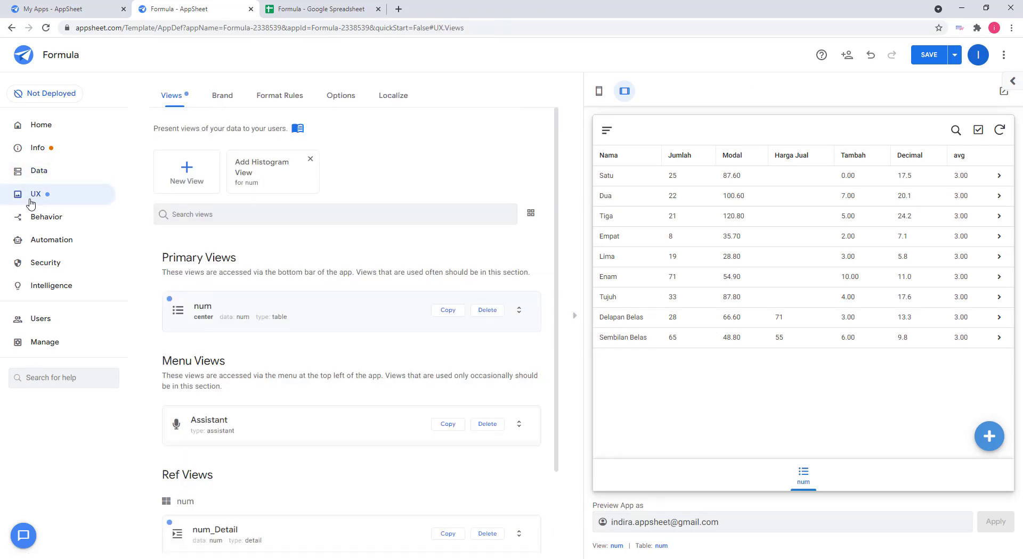
{"action": "left_click", "coordinate": [297, 311]}
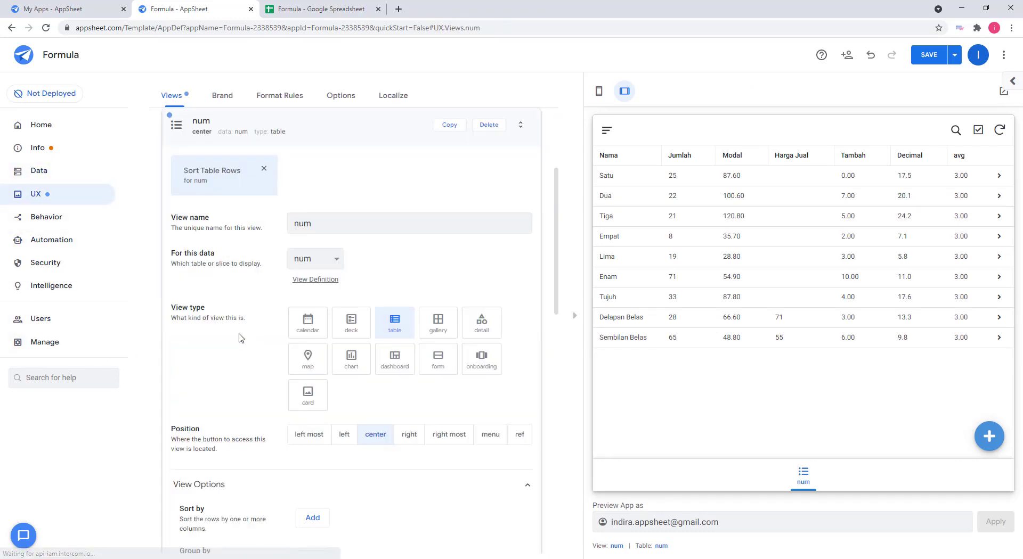
{"action": "scroll", "coordinate": [416, 275], "scroll_direction": "down", "scroll_amount": 1}
{"action": "scroll", "coordinate": [405, 277], "scroll_direction": "down", "scroll_amount": 4}
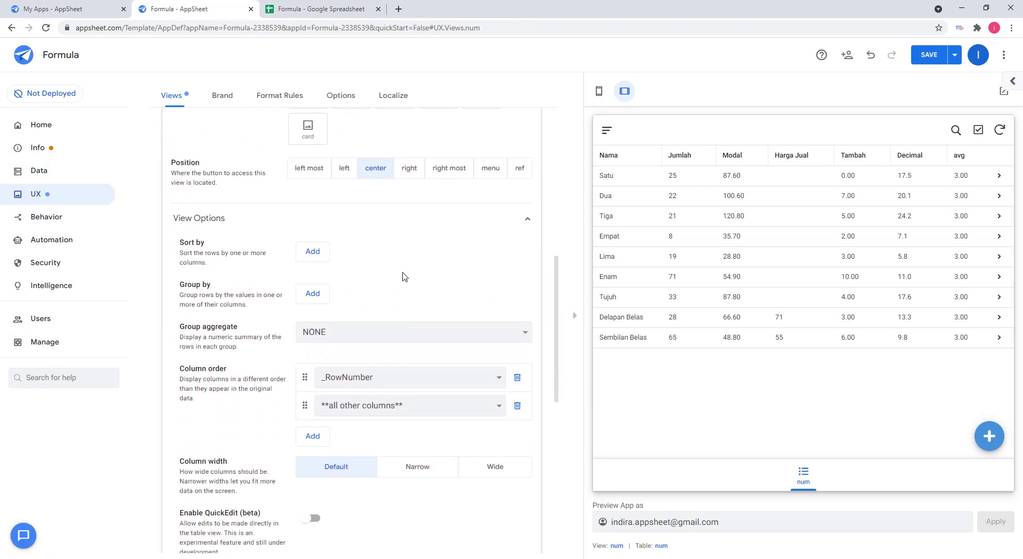
{"action": "scroll", "coordinate": [395, 279], "scroll_direction": "down", "scroll_amount": 2}
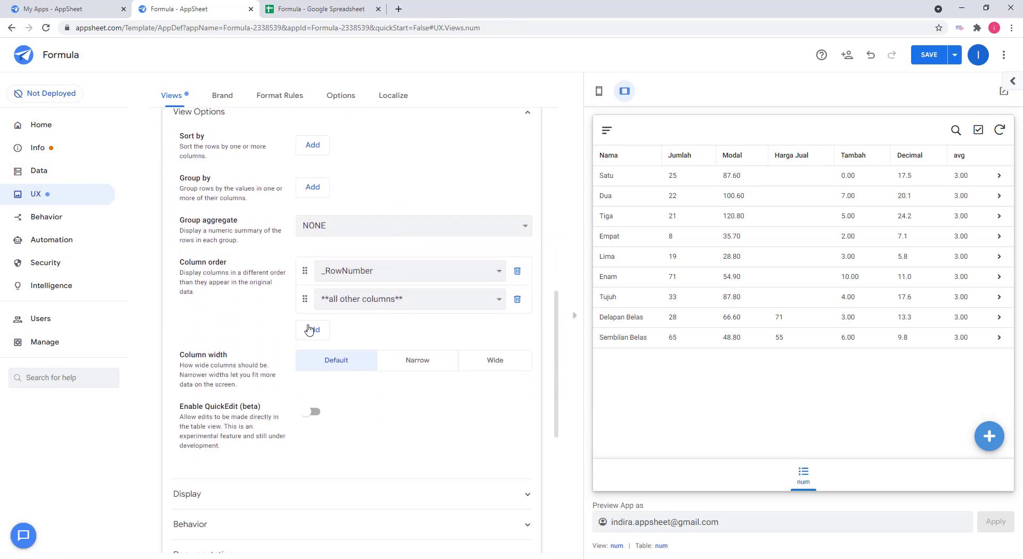
{"action": "left_click", "coordinate": [410, 303]}
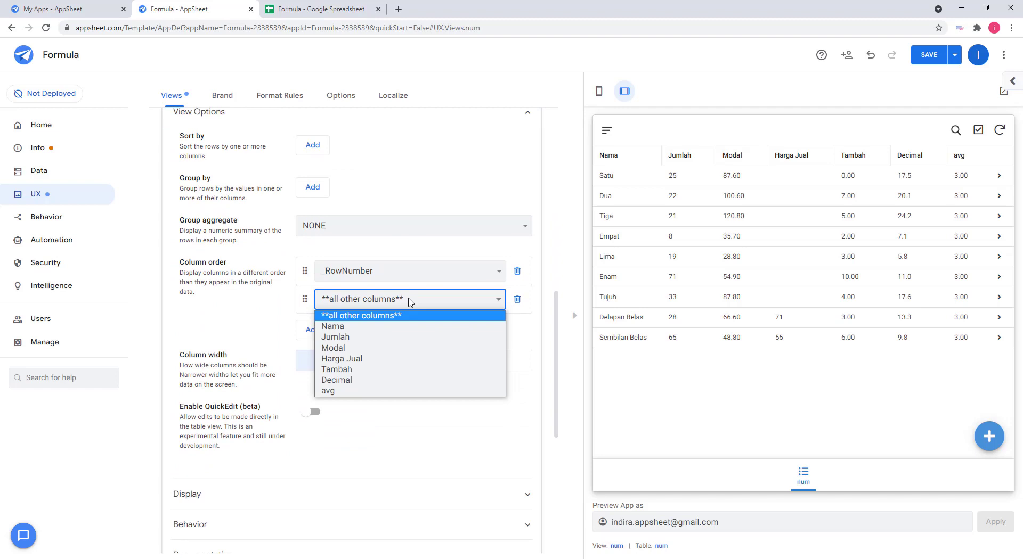
{"action": "left_click", "coordinate": [341, 327]}
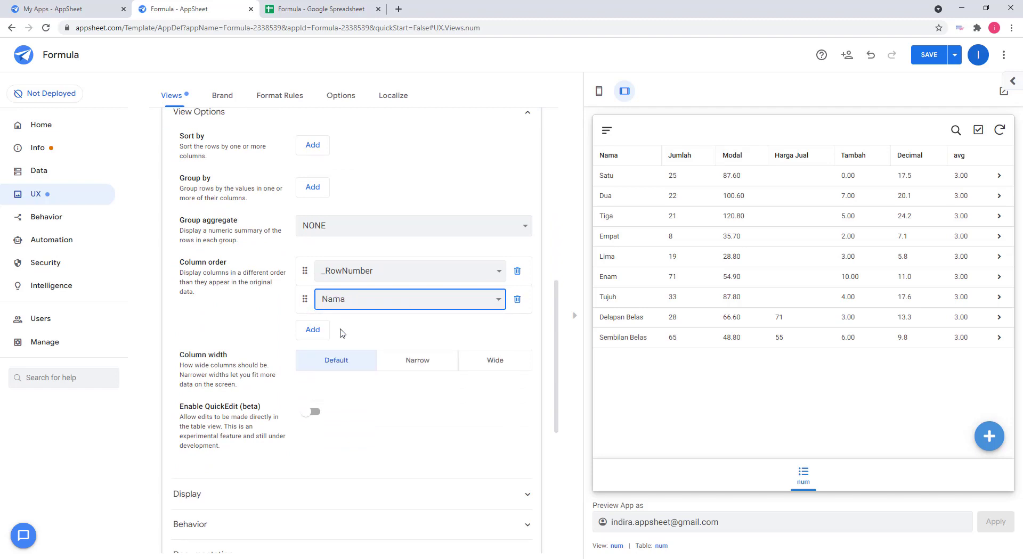
Replace _RowNumber with Jumlah in the column order, add Modal as third entry, and move Nama above Jumlah
{"action": "left_click", "coordinate": [406, 274]}
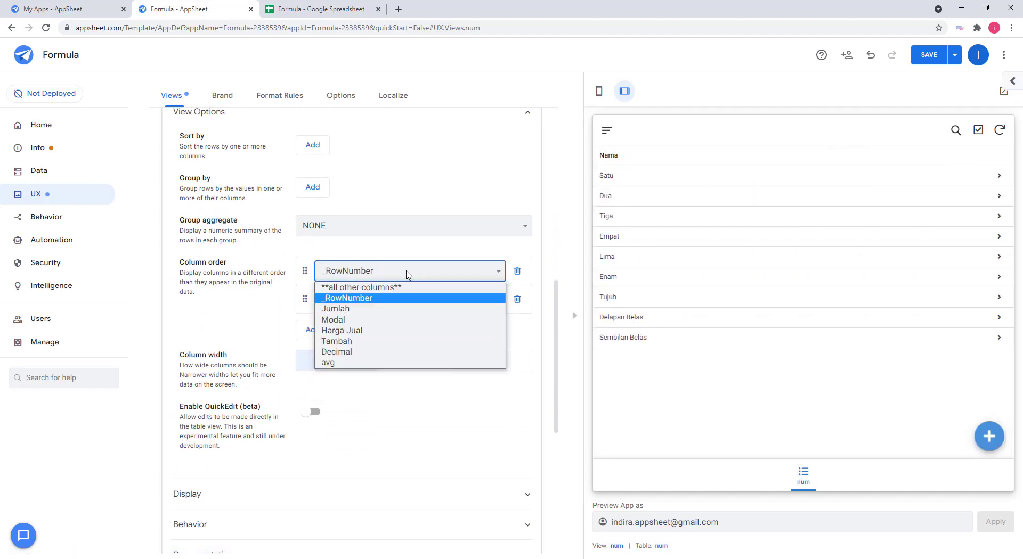
{"action": "left_click", "coordinate": [354, 310]}
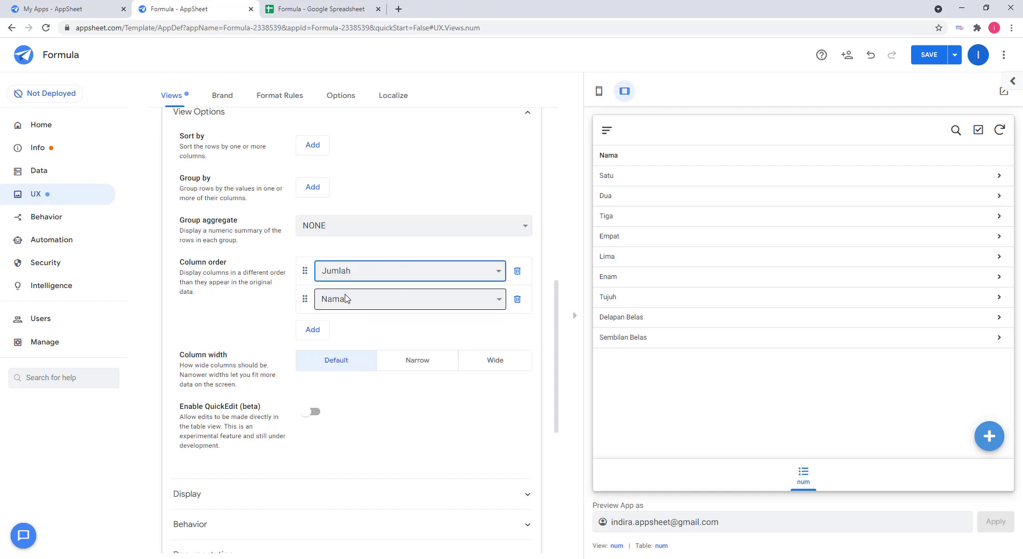
{"action": "left_click", "coordinate": [312, 329]}
{"action": "left_click", "coordinate": [358, 328]}
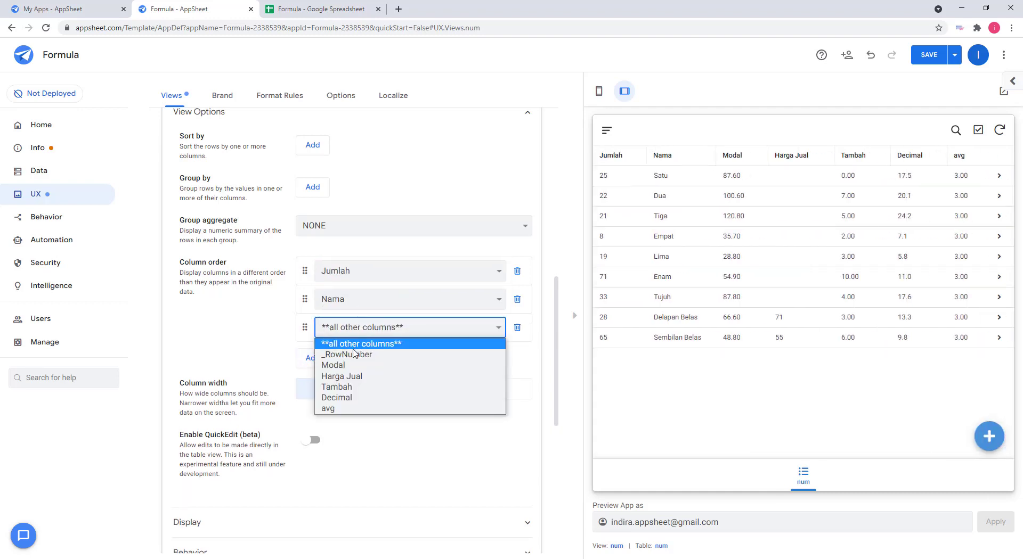
{"action": "left_click", "coordinate": [349, 365]}
{"action": "left_click_drag", "start_coordinate": [304, 298], "coordinate": [312, 271]}
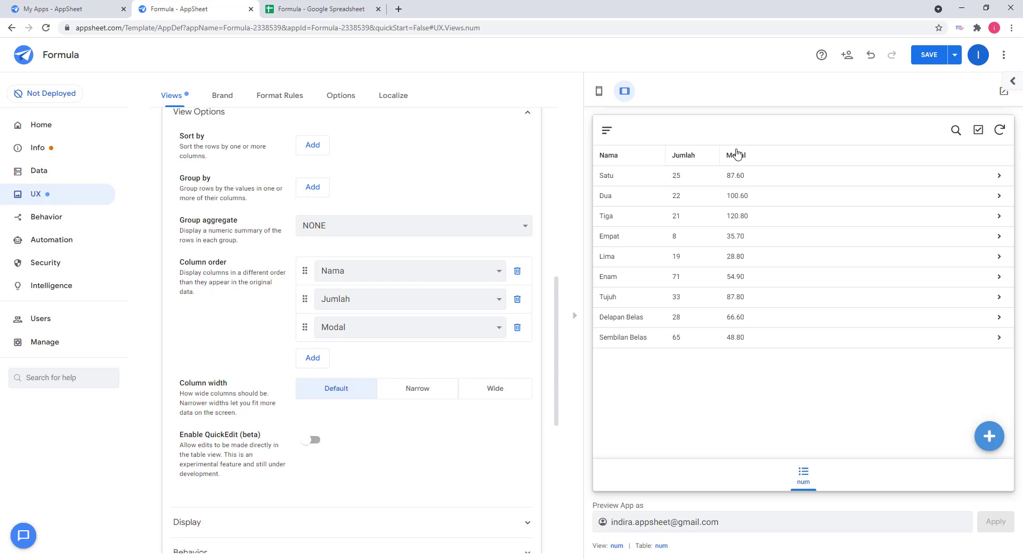
Save the app and open the column definitions of the num data table
{"action": "left_click", "coordinate": [39, 170]}
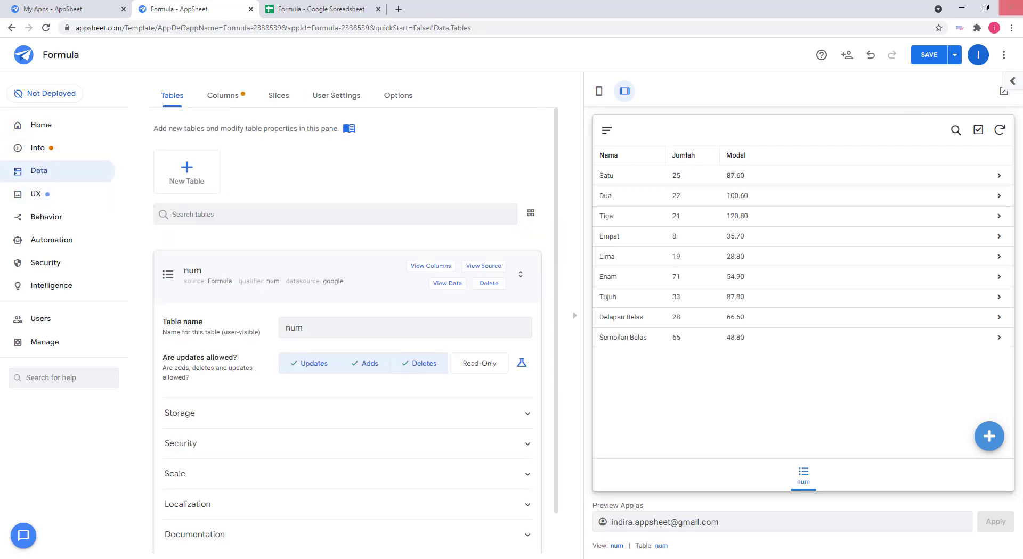
{"action": "left_click", "coordinate": [928, 55]}
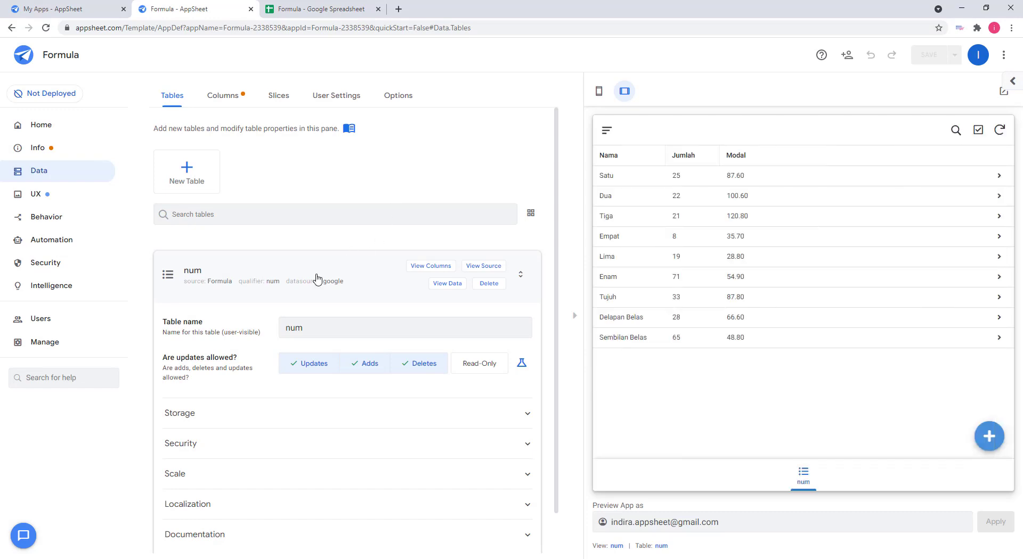
{"action": "left_click", "coordinate": [438, 268]}
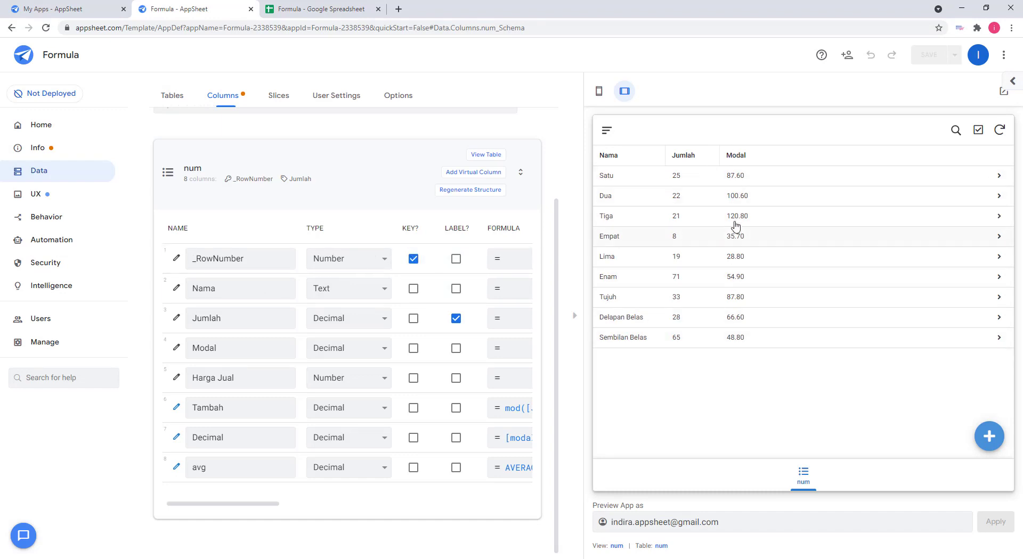
Open the Modal column's settings and try out the expression mode of its Show? option
{"action": "left_click", "coordinate": [178, 349]}
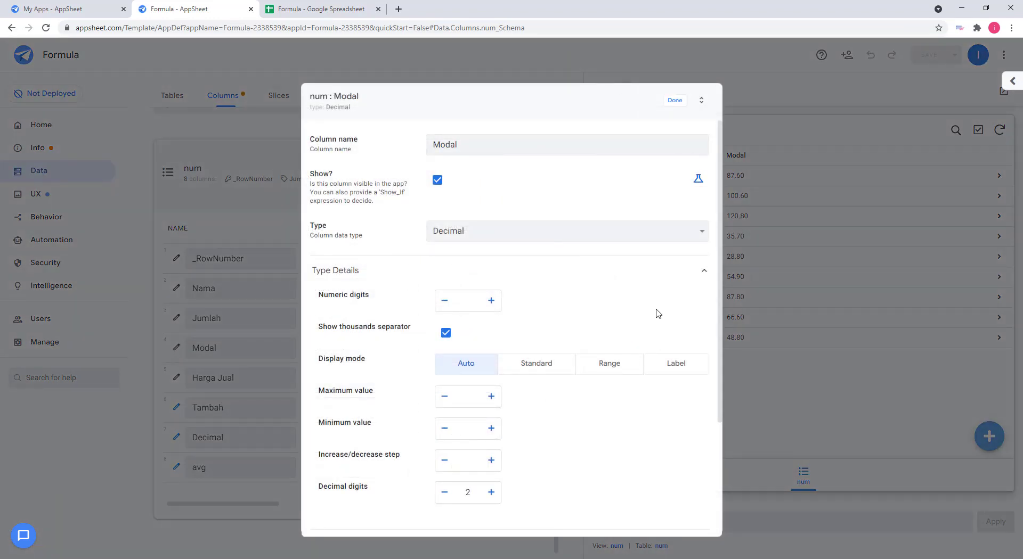
{"action": "scroll", "coordinate": [588, 292], "scroll_direction": "down", "scroll_amount": 3}
{"action": "scroll", "coordinate": [612, 338], "scroll_direction": "up", "scroll_amount": 3}
{"action": "left_click", "coordinate": [699, 181]}
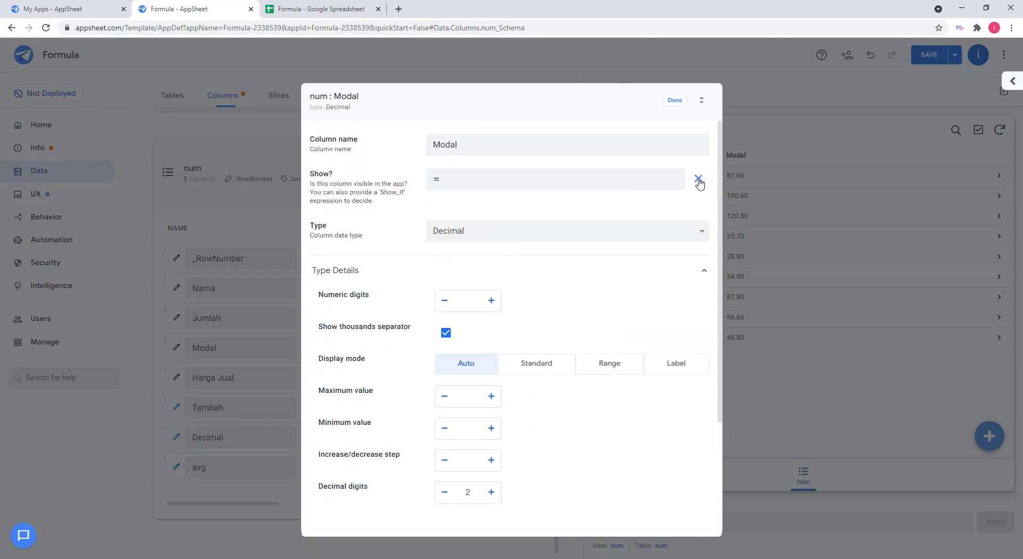
{"action": "left_click", "coordinate": [698, 180]}
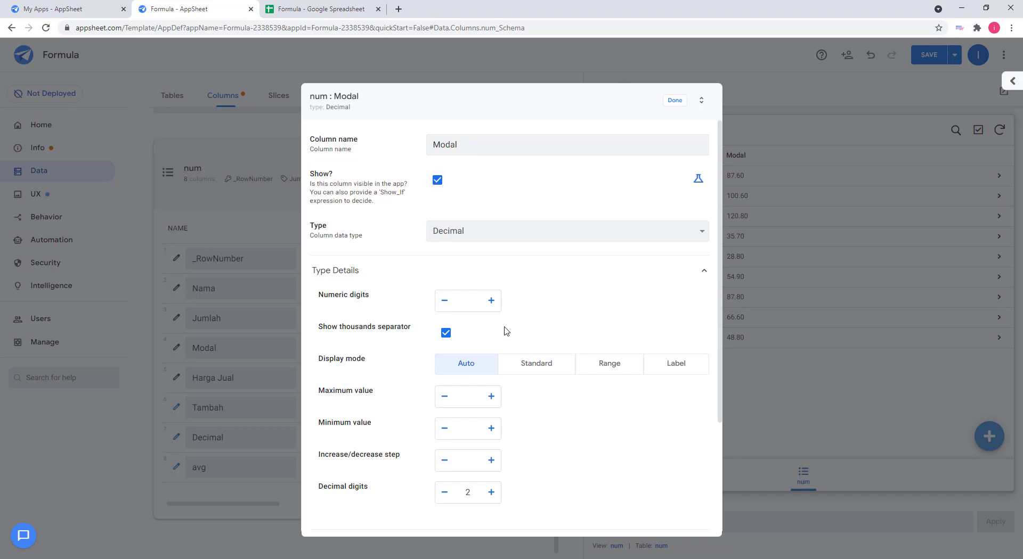
Examine which result types the Modal column's Valid If formula accepts under Data Validity, without entering a formula
{"action": "scroll", "coordinate": [532, 315], "scroll_direction": "down", "scroll_amount": 3}
{"action": "left_click", "coordinate": [432, 389]}
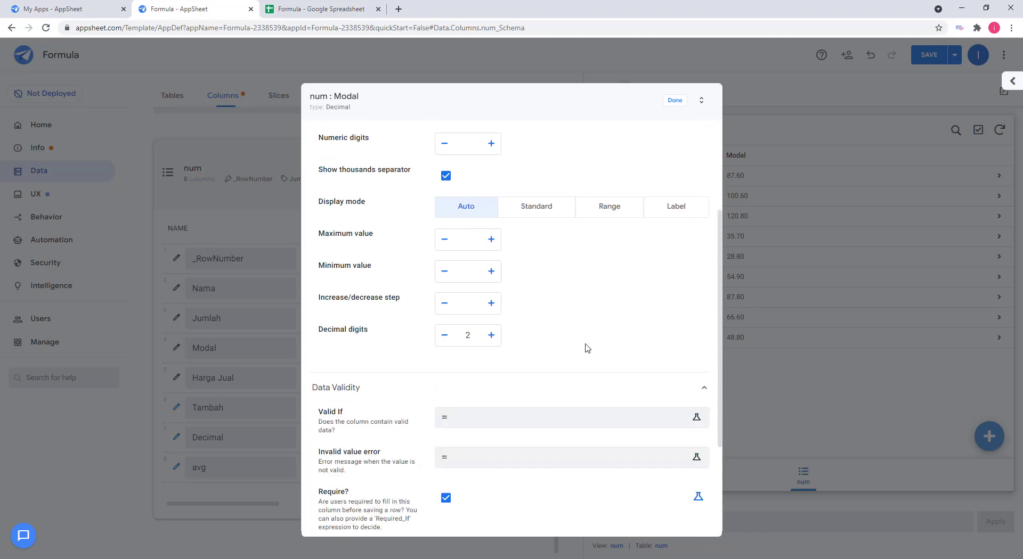
{"action": "scroll", "coordinate": [587, 347], "scroll_direction": "down", "scroll_amount": 2}
{"action": "left_click", "coordinate": [531, 316]}
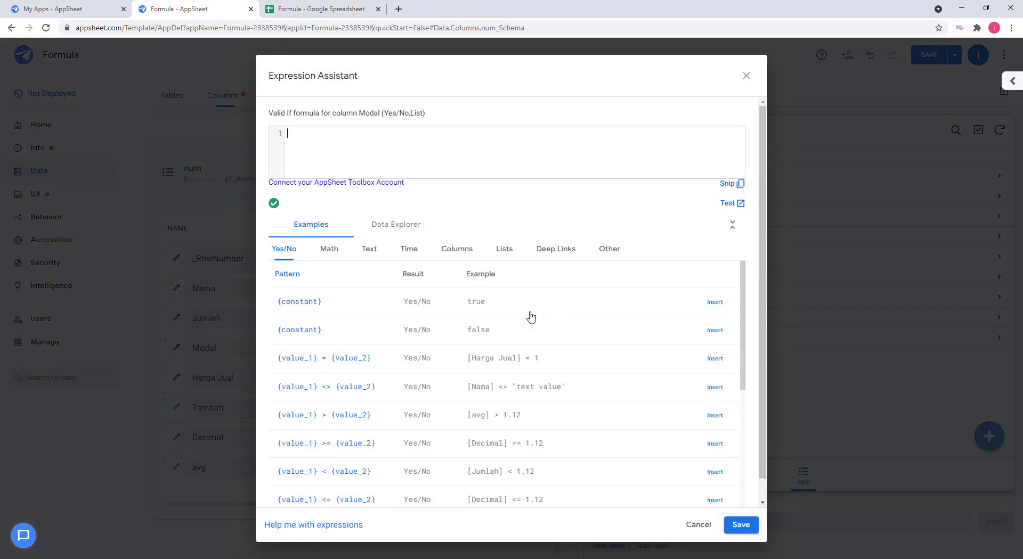
{"action": "double_click", "coordinate": [401, 113]}
{"action": "left_click", "coordinate": [397, 113]}
{"action": "double_click", "coordinate": [419, 113]}
{"action": "left_click", "coordinate": [747, 76]}
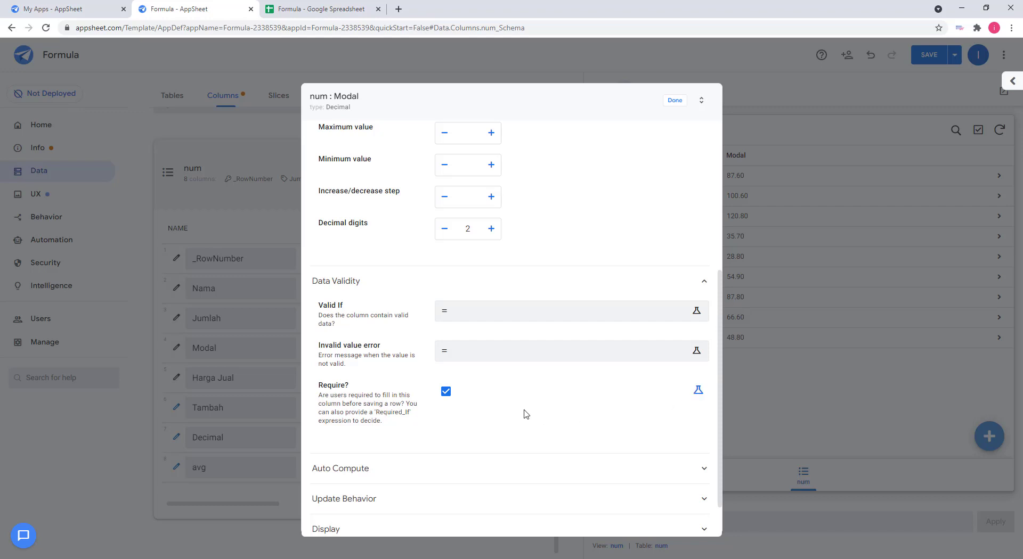
Review the Modal column's Require?, Auto Compute and Update Behavior options for where expressions can be used
{"action": "scroll", "coordinate": [532, 404], "scroll_direction": "down", "scroll_amount": 1}
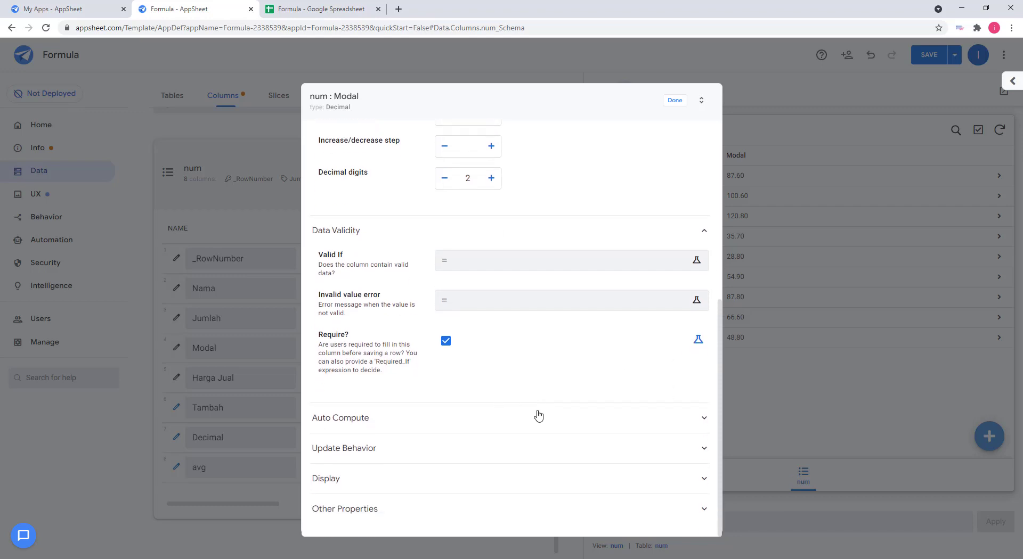
{"action": "left_click", "coordinate": [539, 415]}
{"action": "left_click", "coordinate": [528, 414]}
{"action": "left_click", "coordinate": [443, 448]}
{"action": "scroll", "coordinate": [565, 382], "scroll_direction": "down", "scroll_amount": 3}
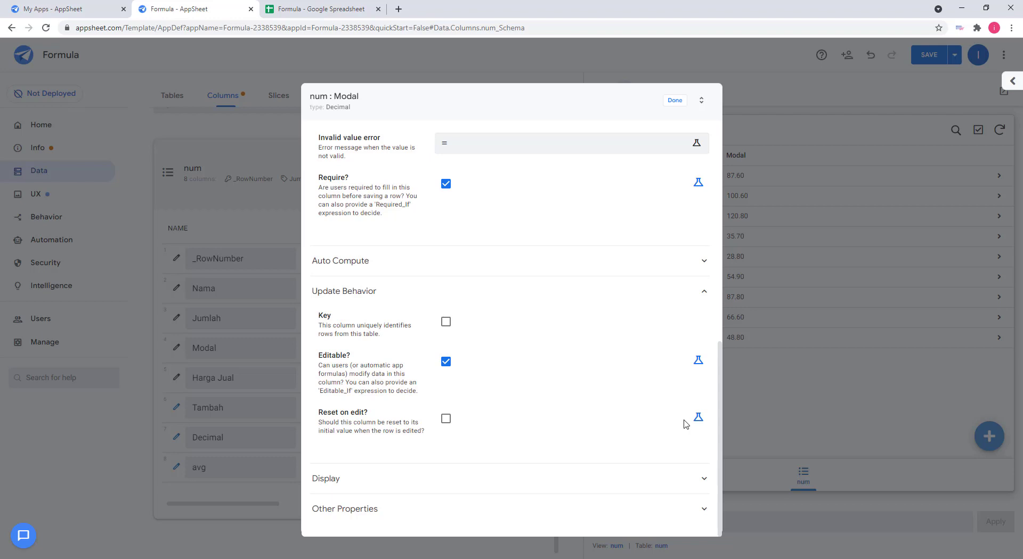
{"action": "scroll", "coordinate": [624, 352], "scroll_direction": "up", "scroll_amount": 10}
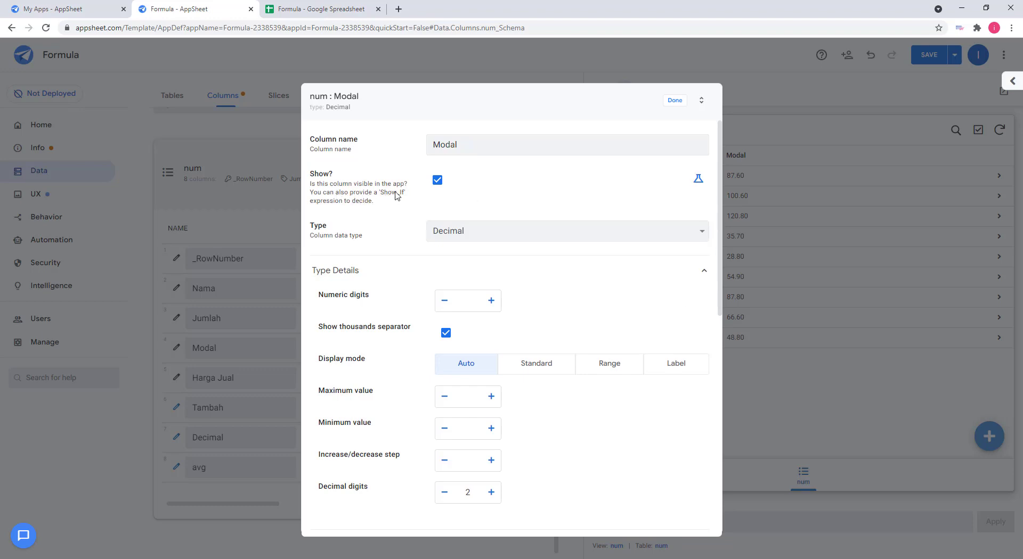
Switch the Modal column's Show? option to an expression and check the result type its Show_If formula expects
{"action": "left_click_drag", "start_coordinate": [406, 195], "coordinate": [363, 196]}
{"action": "left_click", "coordinate": [551, 181]}
{"action": "left_click", "coordinate": [699, 182]}
{"action": "left_click", "coordinate": [575, 182]}
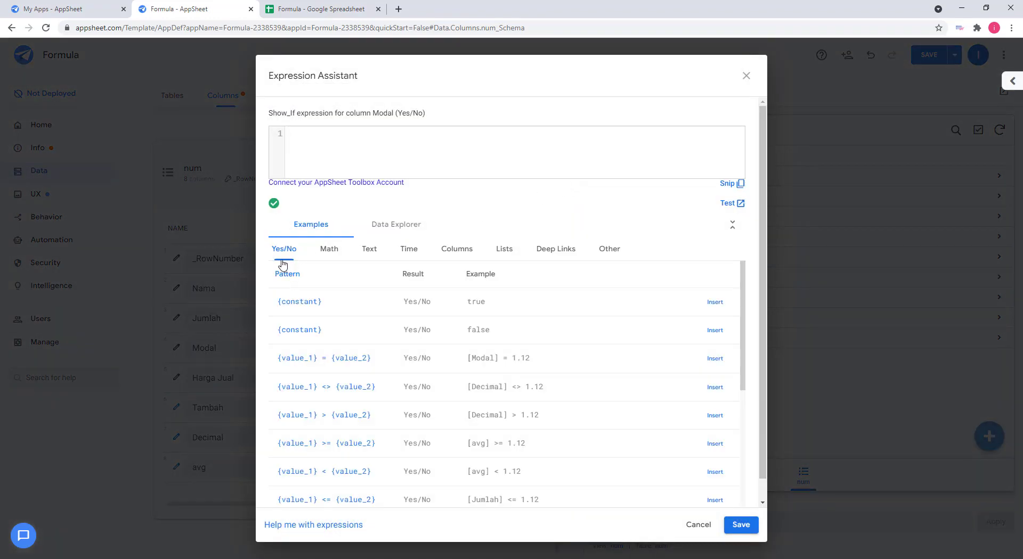
{"action": "left_click", "coordinate": [747, 75]}
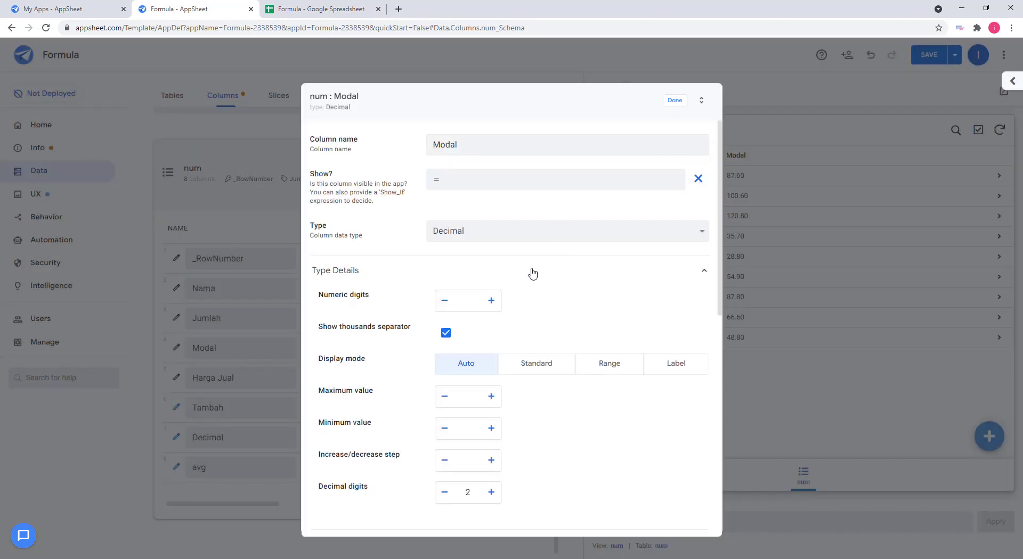
Set the Modal column's Show_If expression to true, close the column settings and save the app
{"action": "left_click", "coordinate": [519, 183]}
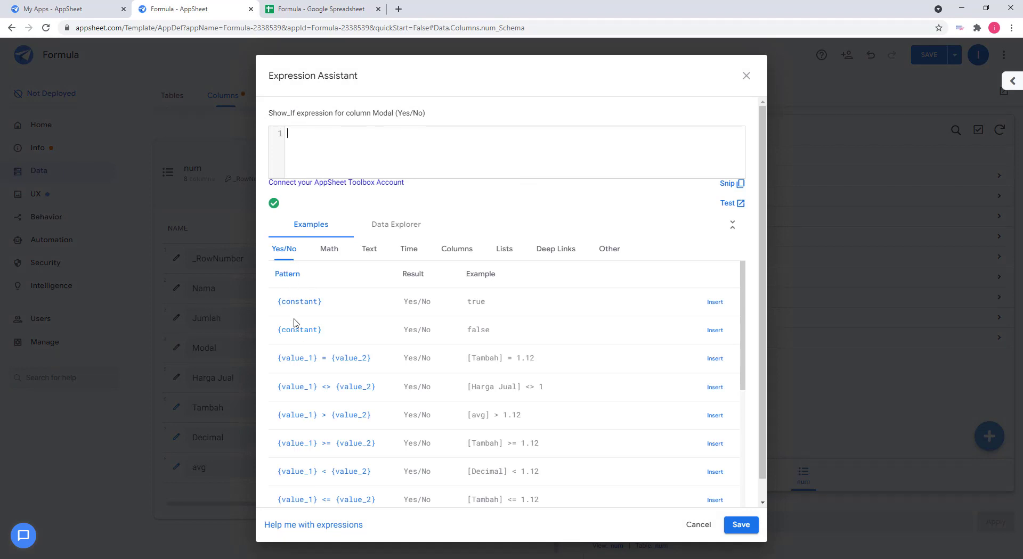
{"action": "scroll", "coordinate": [296, 323], "scroll_direction": "down", "scroll_amount": 1}
{"action": "scroll", "coordinate": [296, 323], "scroll_direction": "down", "scroll_amount": 4}
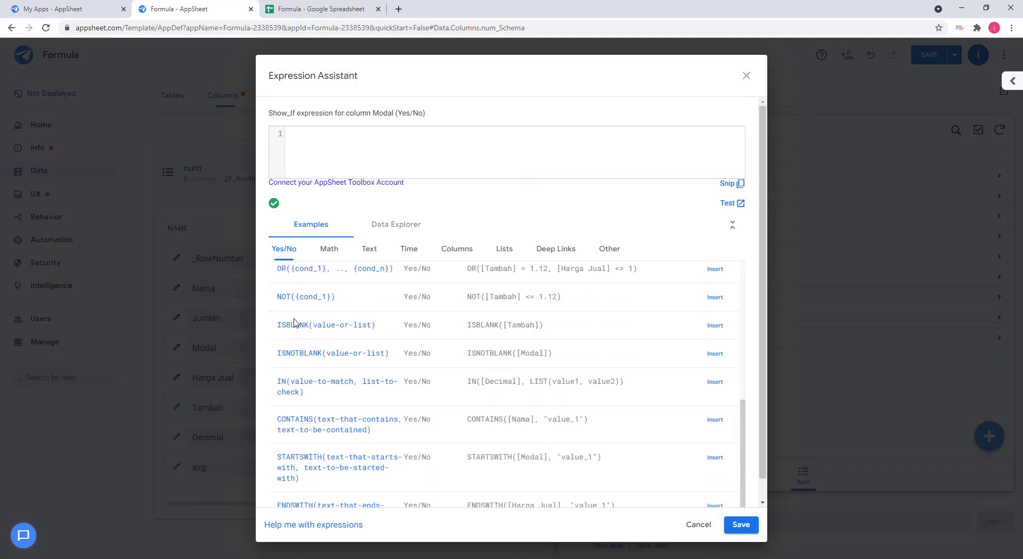
{"action": "scroll", "coordinate": [296, 323], "scroll_direction": "up", "scroll_amount": 6}
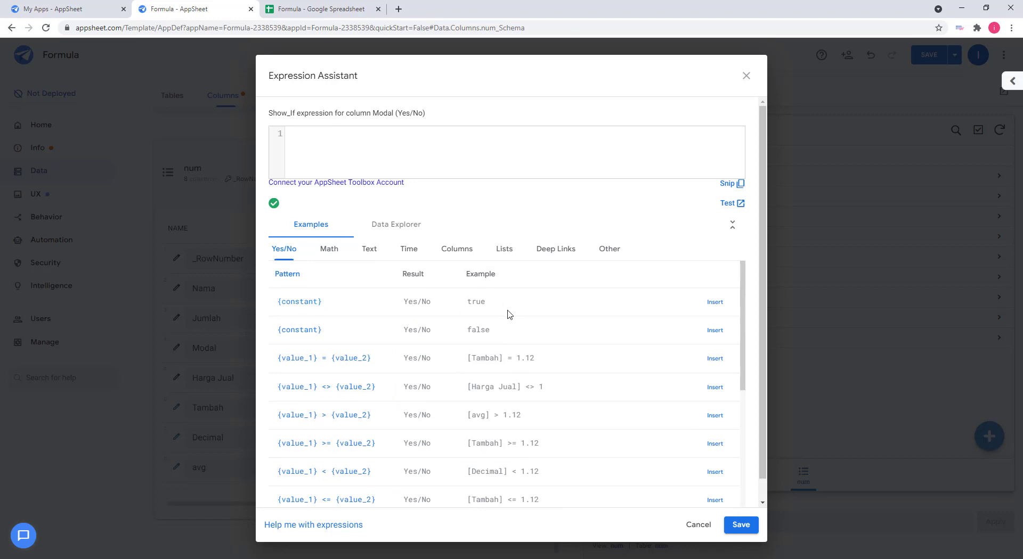
{"action": "left_click", "coordinate": [297, 137]}
{"action": "type", "text": "true"}
{"action": "left_click", "coordinate": [739, 525]}
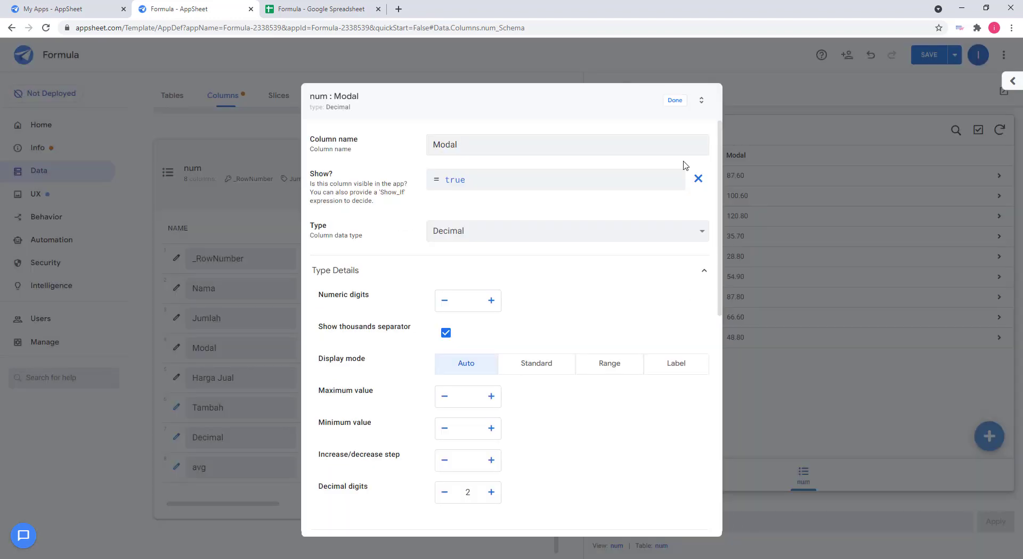
{"action": "left_click", "coordinate": [676, 102]}
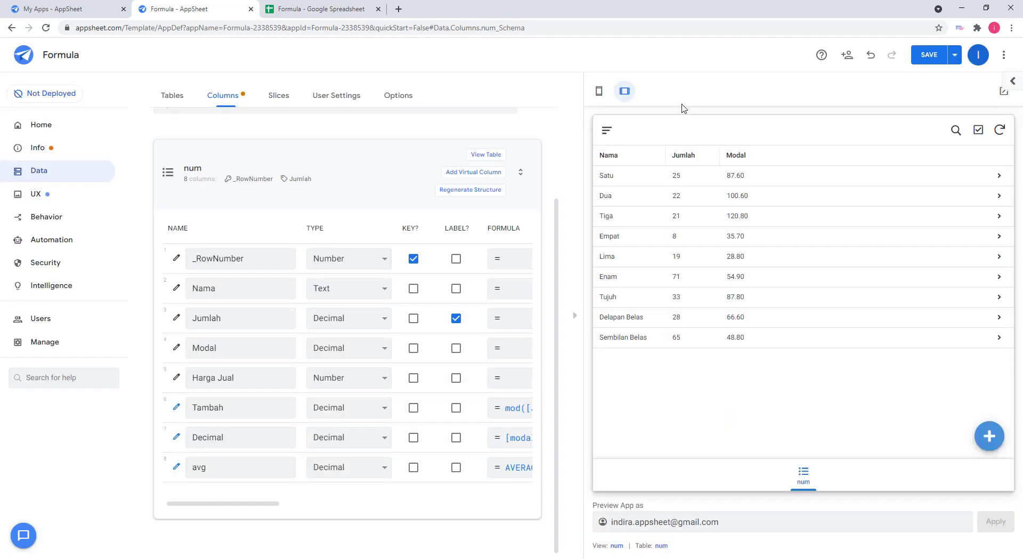
{"action": "left_click", "coordinate": [933, 56]}
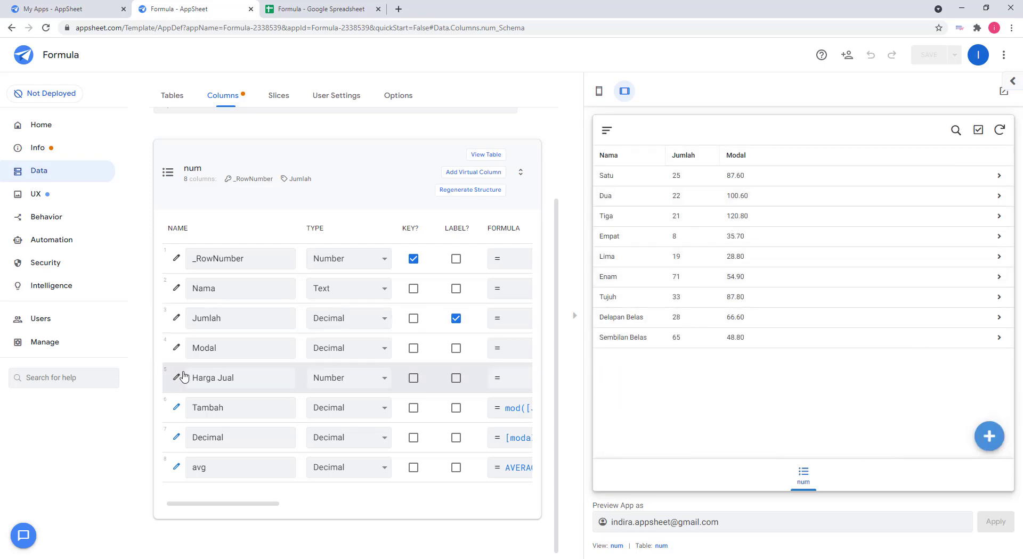
Enlarge the browser page zoom to 110% and reopen the Modal column's settings
{"action": "left_click", "coordinate": [1010, 28]}
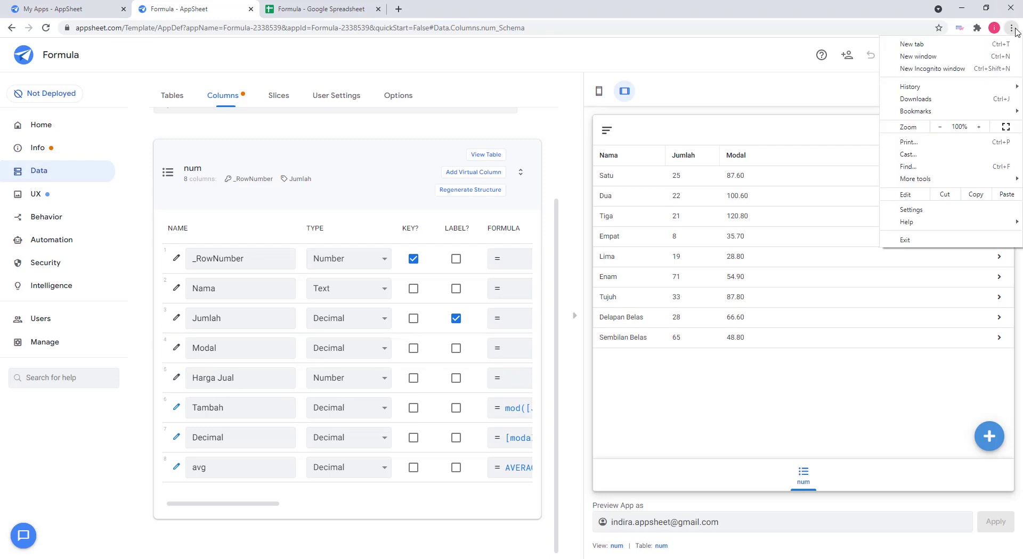
{"action": "left_click", "coordinate": [981, 131]}
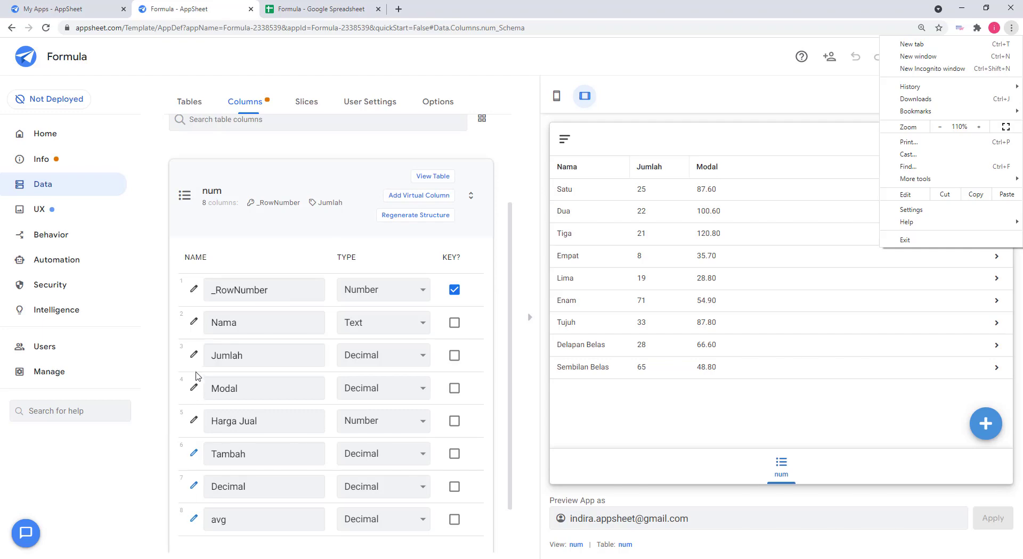
{"action": "left_click", "coordinate": [193, 387]}
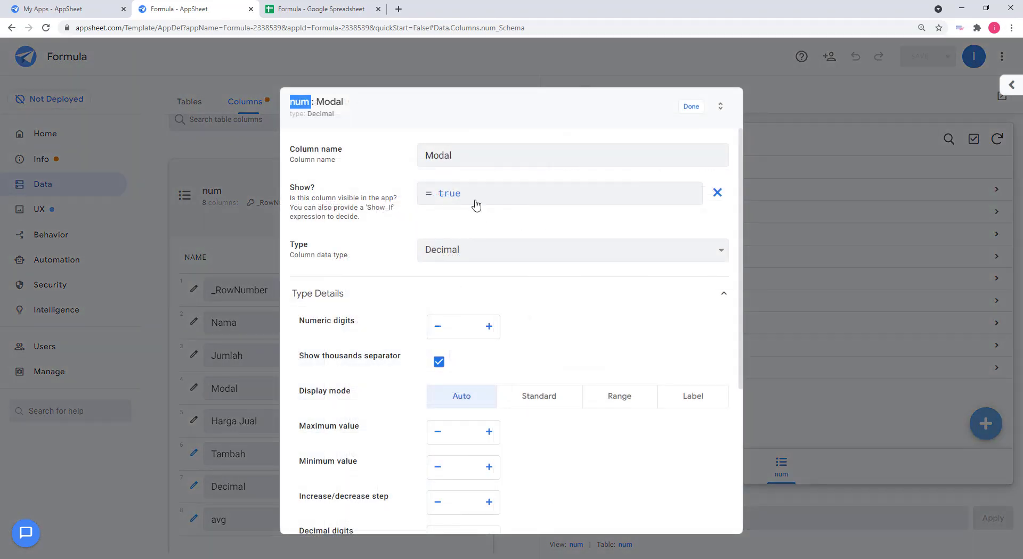
Set the Modal column's Show_If expression to false and close the column settings
{"action": "left_click", "coordinate": [472, 198]}
{"action": "double_click", "coordinate": [279, 142]}
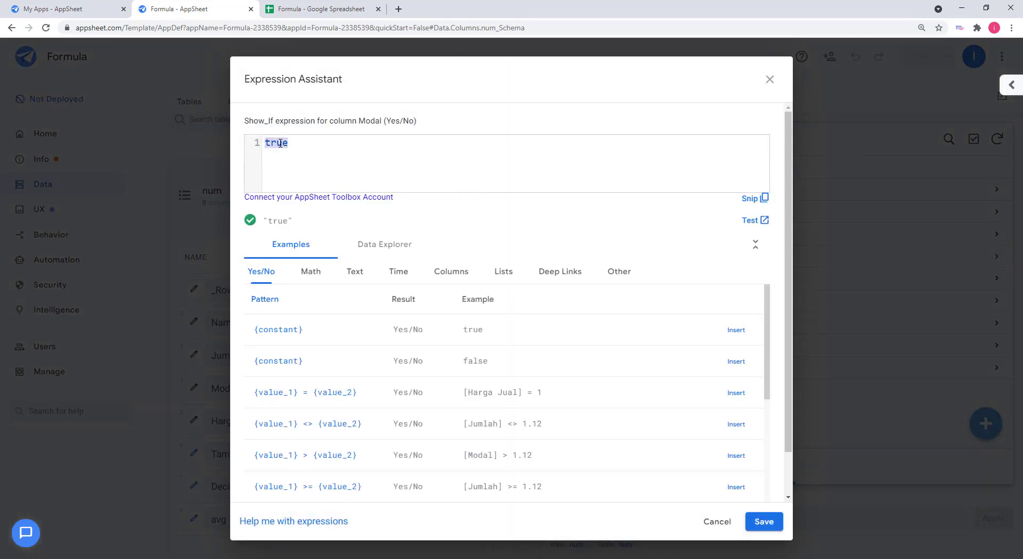
{"action": "type", "text": "false"}
{"action": "left_click", "coordinate": [763, 522]}
{"action": "left_click", "coordinate": [690, 106]}
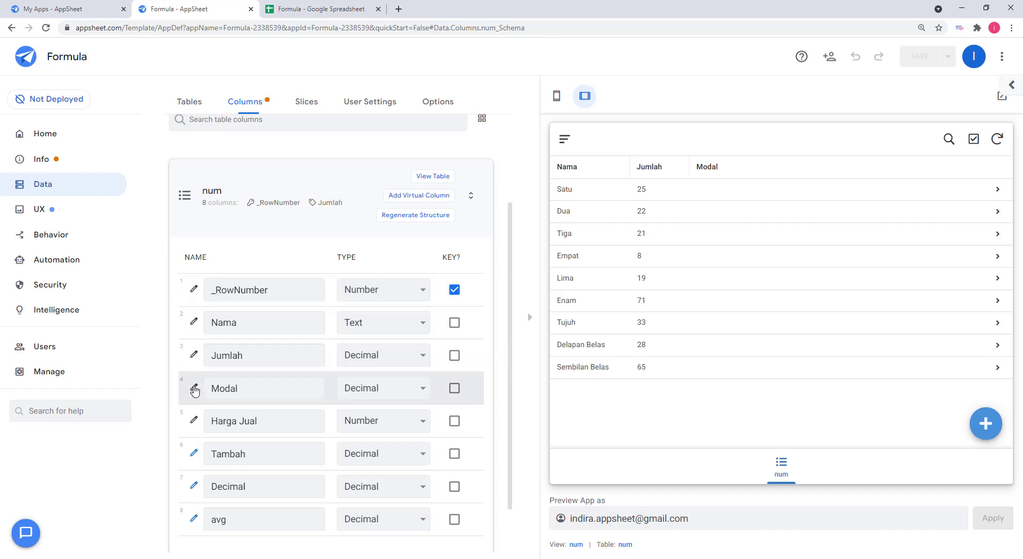
Replace the Modal column's Show_If expression with the Yes/No example [Nama] = "text value"
{"action": "left_click", "coordinate": [194, 392]}
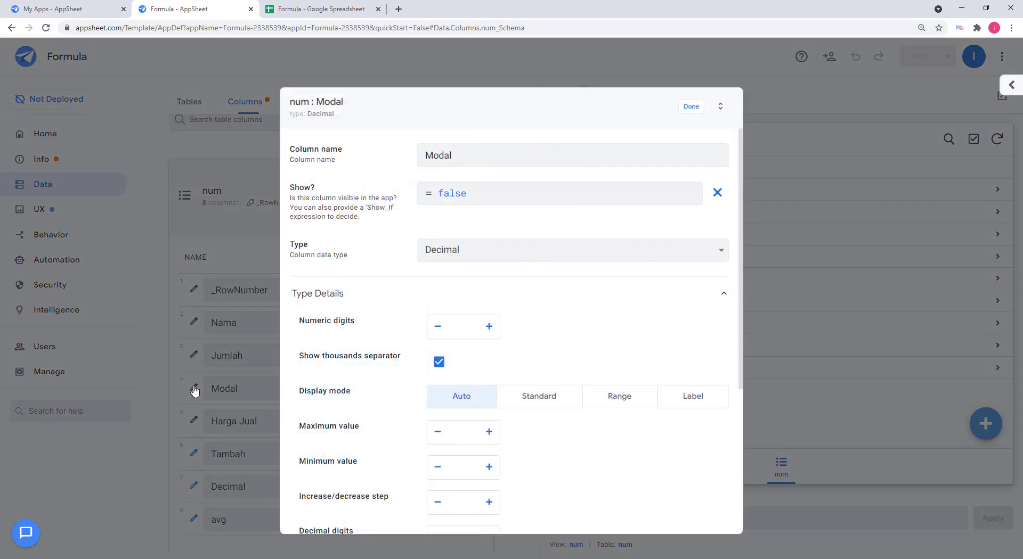
{"action": "left_click", "coordinate": [621, 193]}
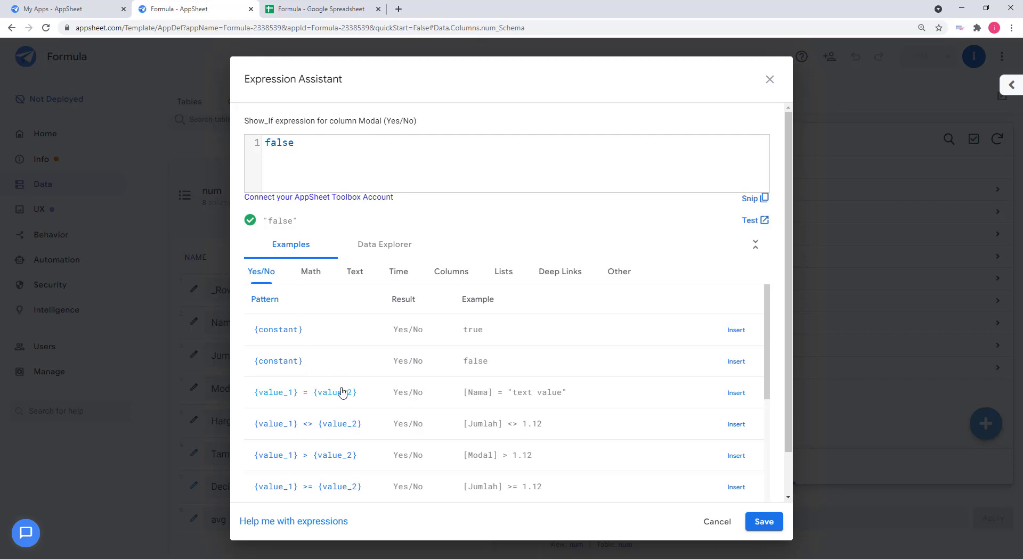
{"action": "scroll", "coordinate": [349, 397], "scroll_direction": "down", "scroll_amount": 2}
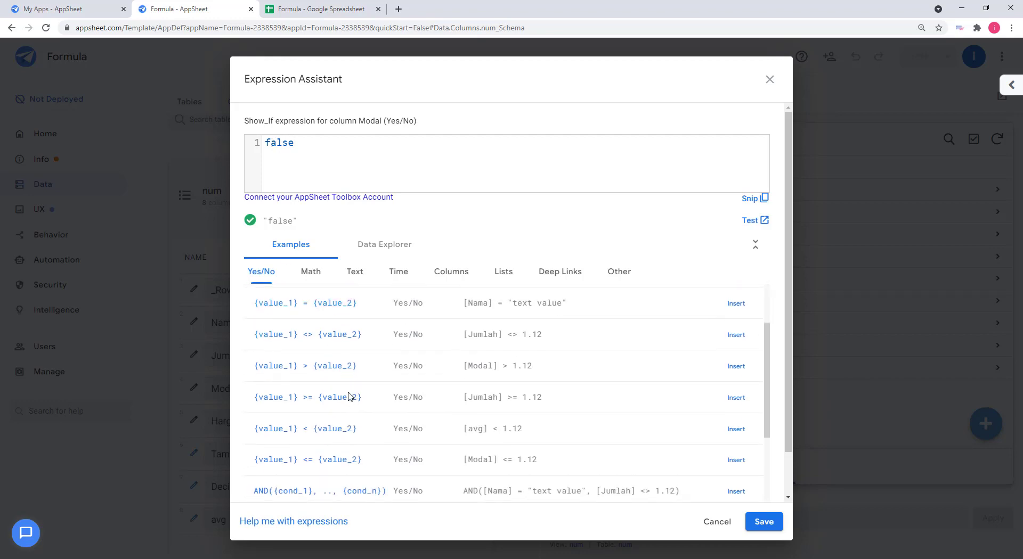
{"action": "scroll", "coordinate": [349, 397], "scroll_direction": "up", "scroll_amount": 2}
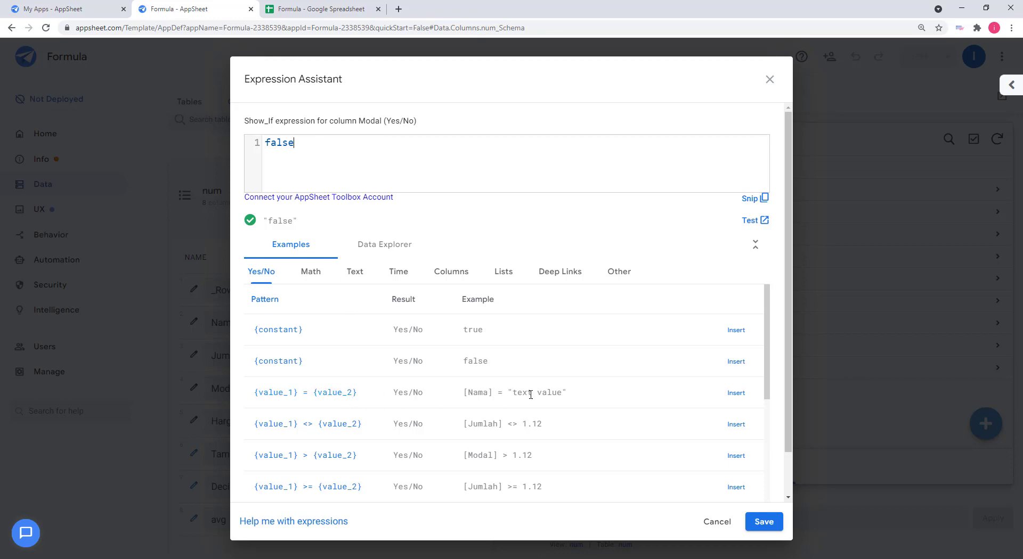
{"action": "key", "text": "ctrl+a"}
{"action": "key", "text": "BackSpace"}
{"action": "left_click", "coordinate": [735, 393]}
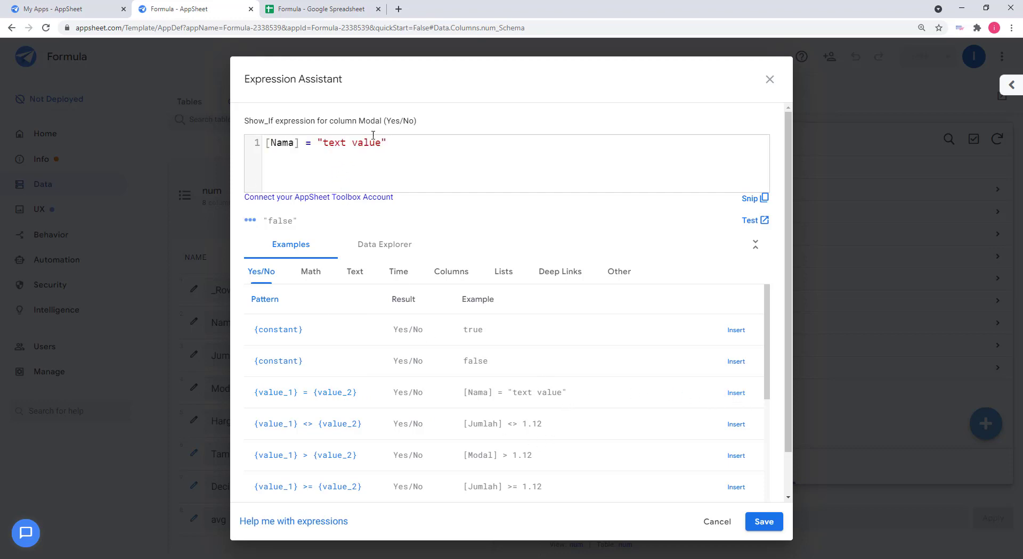
Change the text compared with Nama to "satu", apply the Show_If expression and save the app
{"action": "left_click_drag", "start_coordinate": [381, 141], "coordinate": [324, 139]}
{"action": "type", "text": "satu"}
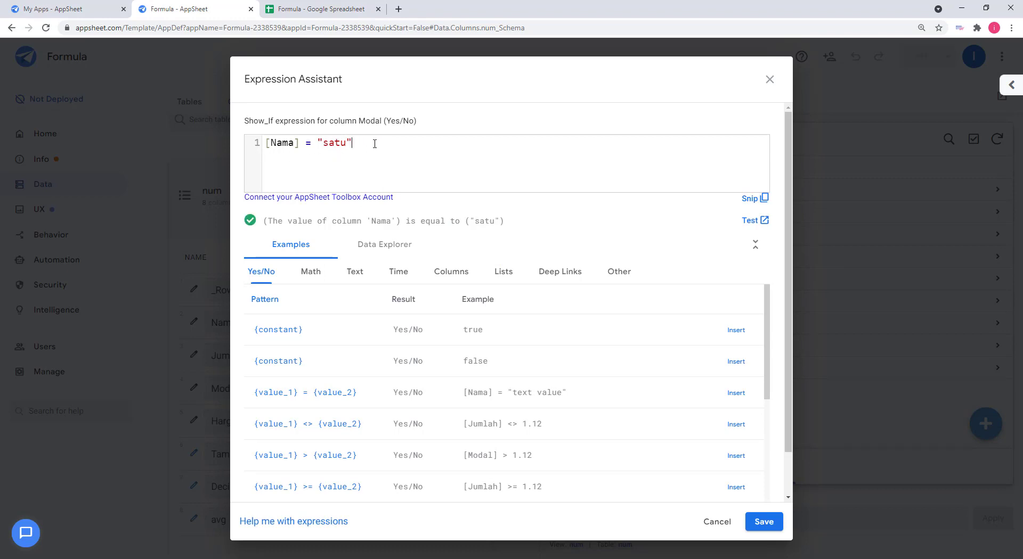
{"action": "left_click_drag", "start_coordinate": [353, 143], "coordinate": [267, 139]}
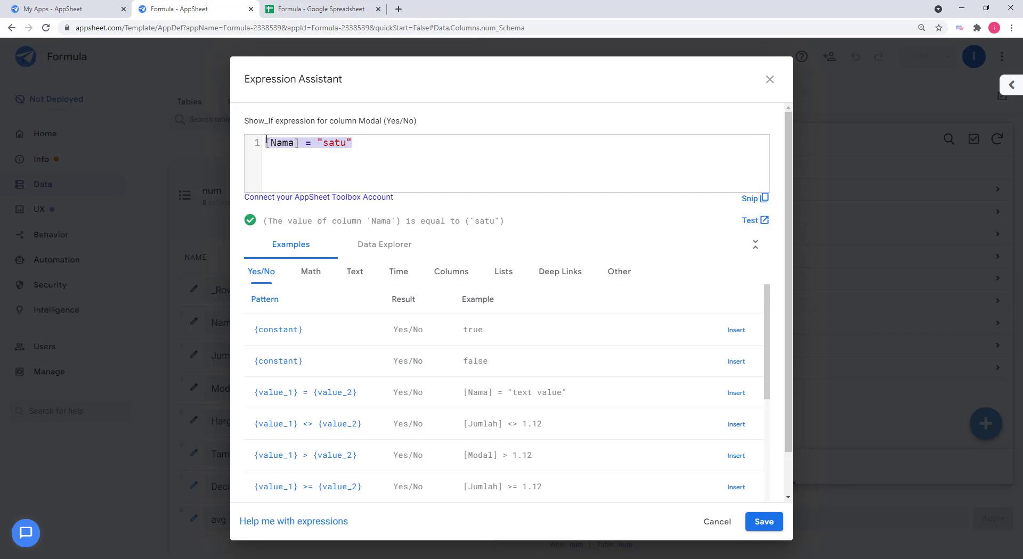
{"action": "left_click", "coordinate": [331, 145]}
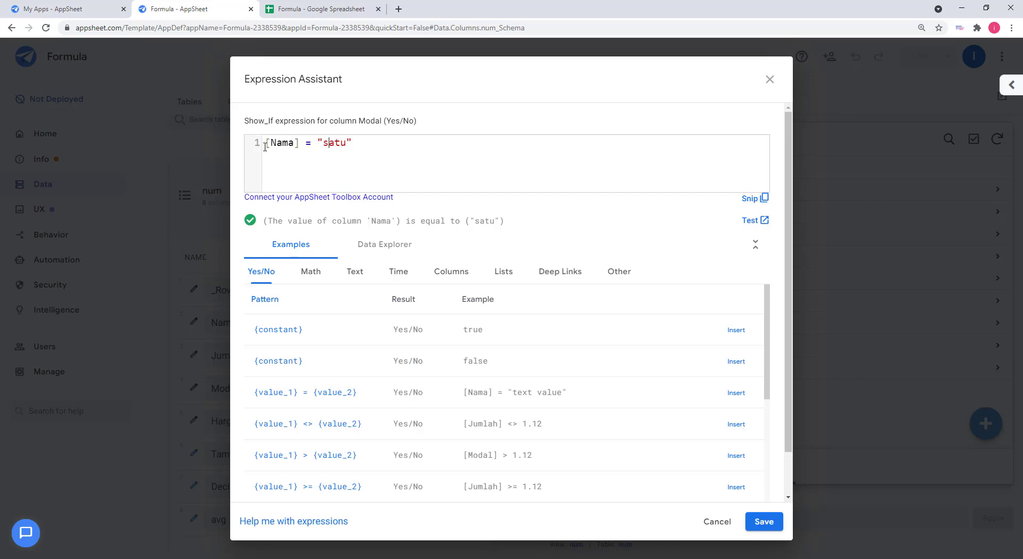
{"action": "left_click", "coordinate": [763, 522]}
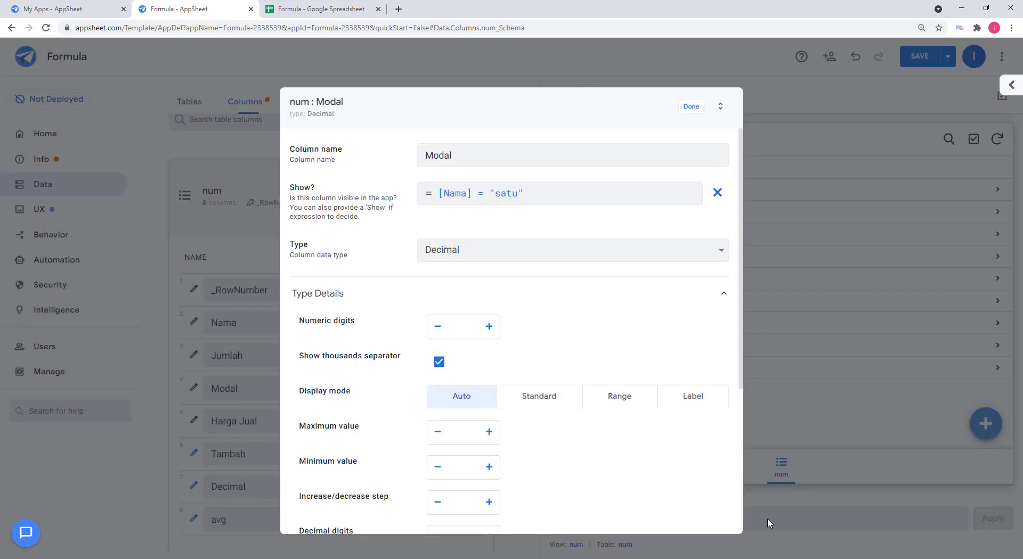
{"action": "left_click", "coordinate": [691, 107]}
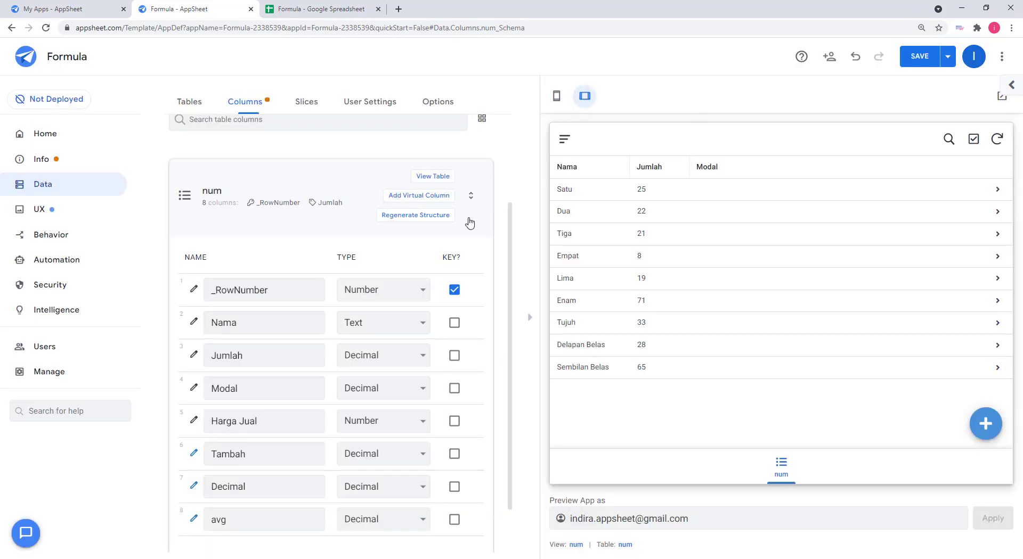
{"action": "left_click", "coordinate": [930, 60]}
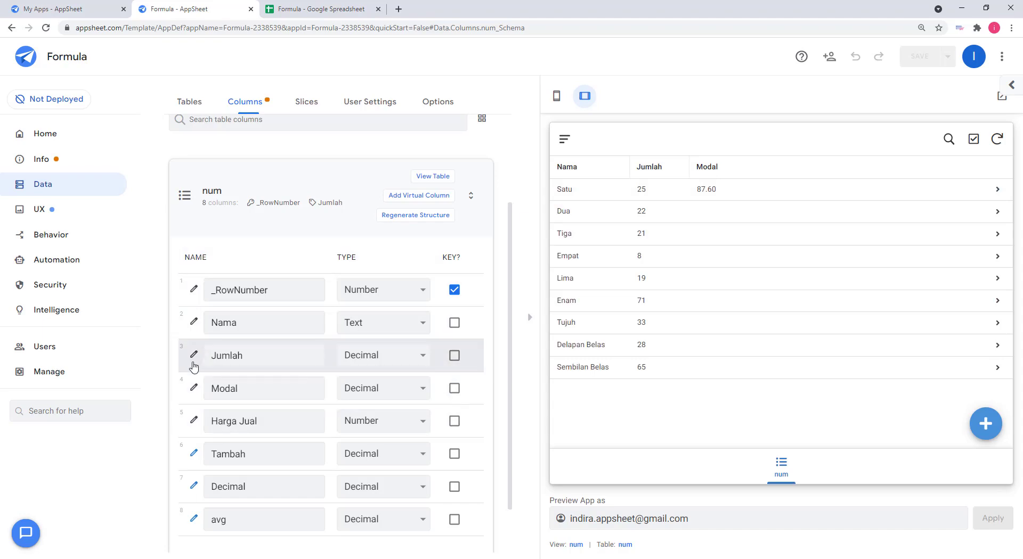
Review the comparison operators =, <>, >, >=, < and <= in the Yes/No examples for the Modal column's Show_If expression
{"action": "left_click", "coordinate": [194, 391]}
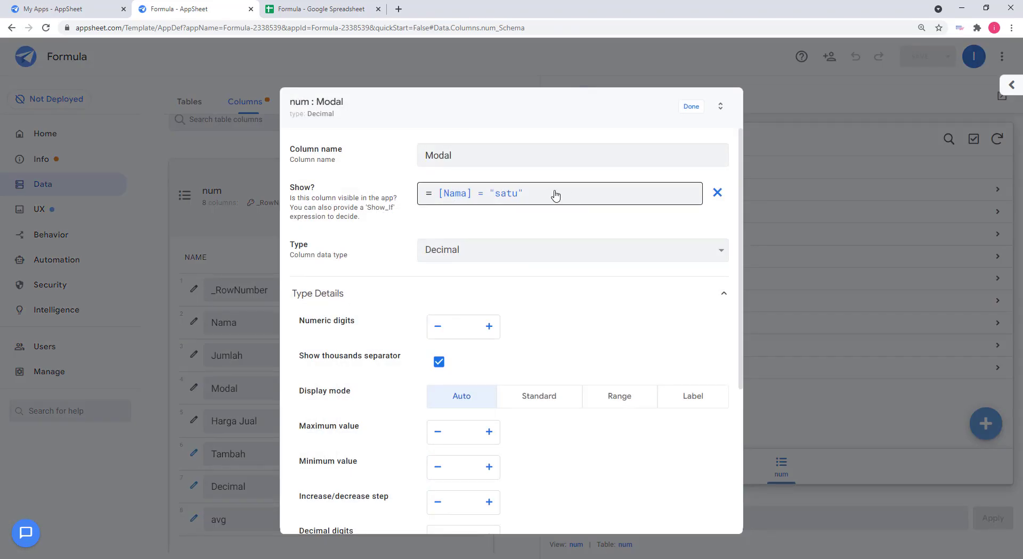
{"action": "left_click", "coordinate": [530, 198]}
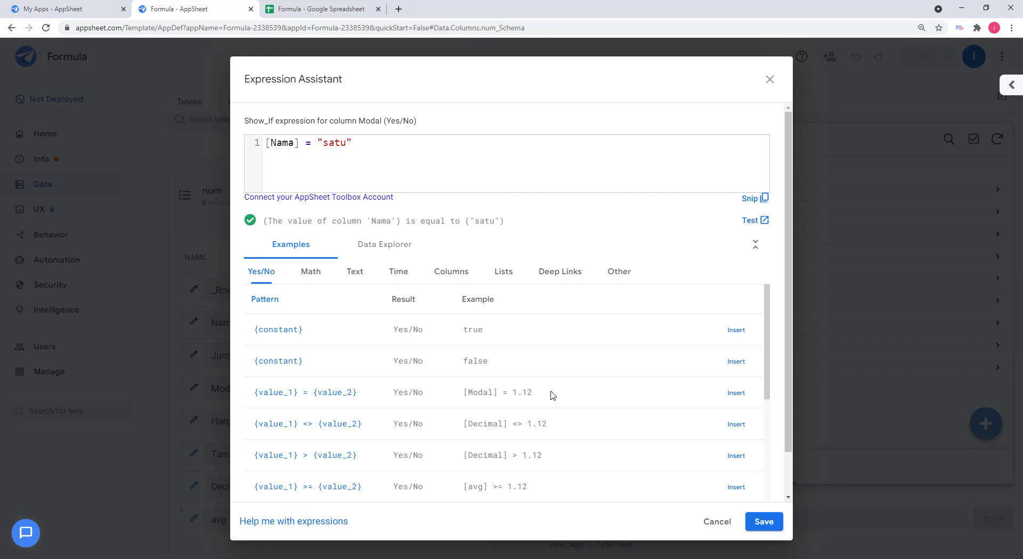
{"action": "scroll", "coordinate": [557, 398], "scroll_direction": "down", "scroll_amount": 1}
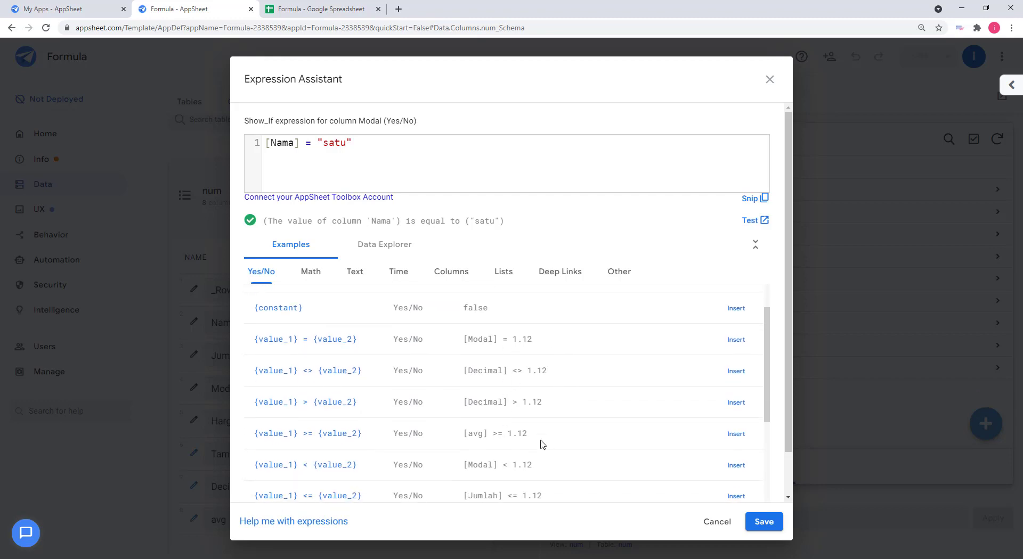
{"action": "scroll", "coordinate": [540, 398], "scroll_direction": "down", "scroll_amount": 2}
{"action": "scroll", "coordinate": [541, 402], "scroll_direction": "up", "scroll_amount": 3}
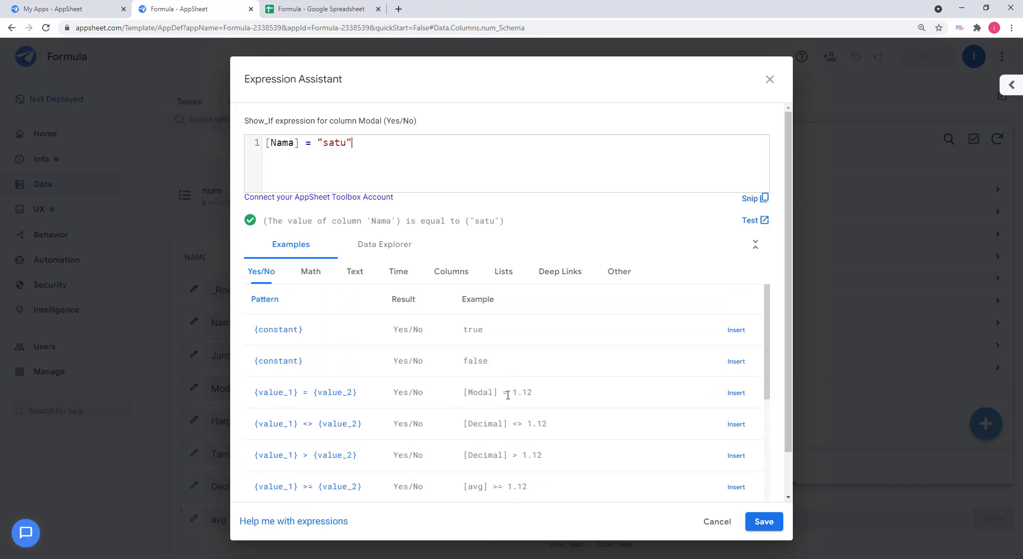
{"action": "left_click_drag", "start_coordinate": [519, 423], "coordinate": [525, 424]}
{"action": "double_click", "coordinate": [515, 457]}
{"action": "left_click", "coordinate": [496, 488]}
{"action": "scroll", "coordinate": [529, 476], "scroll_direction": "down", "scroll_amount": 2}
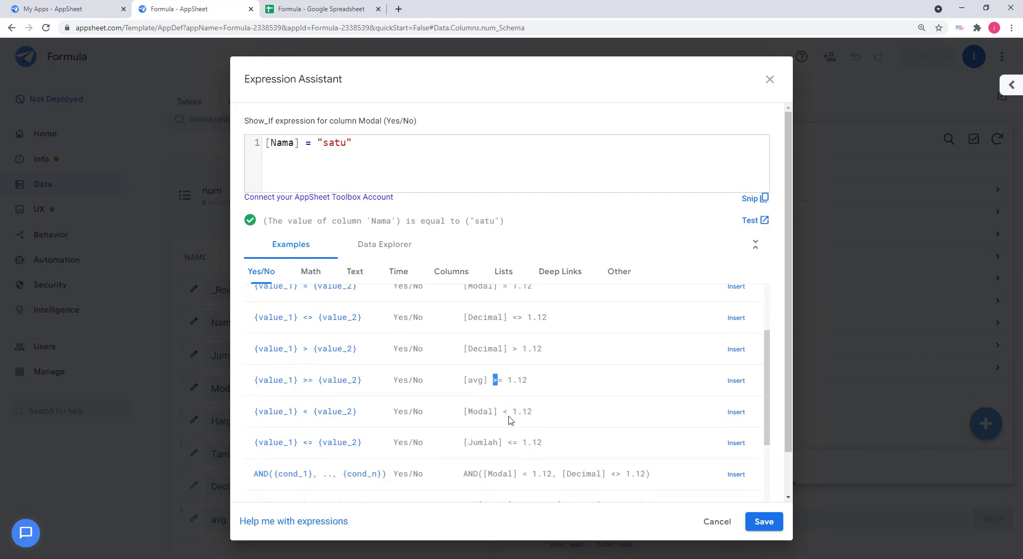
{"action": "double_click", "coordinate": [506, 413]}
{"action": "double_click", "coordinate": [514, 443]}
Replace the Modal column's Show_If expression with [Jumlah]=50, close the column settings and save the app
{"action": "left_click_drag", "start_coordinate": [375, 140], "coordinate": [252, 143]}
{"action": "key", "text": "BackSpace"}
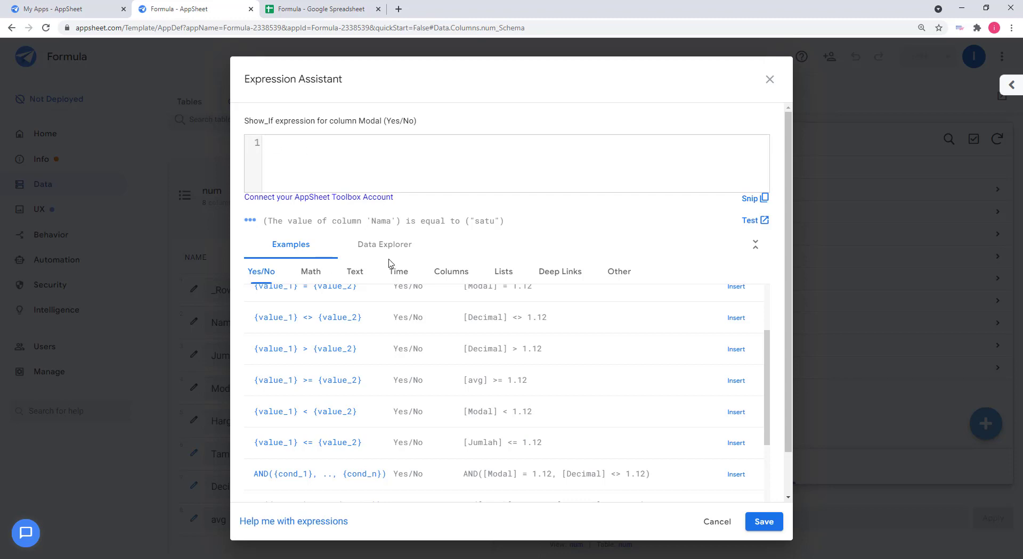
{"action": "left_click", "coordinate": [452, 271]}
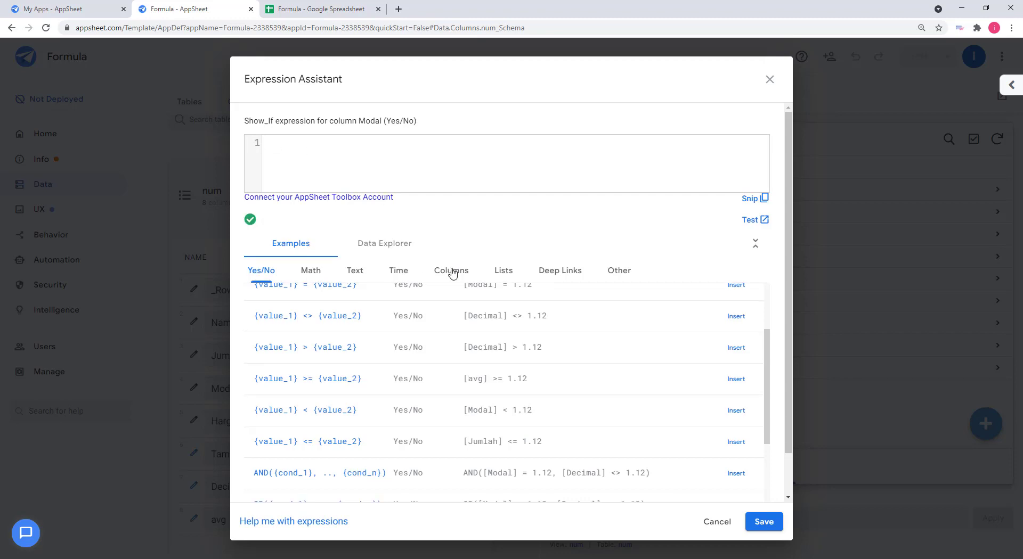
{"action": "left_click", "coordinate": [735, 409]}
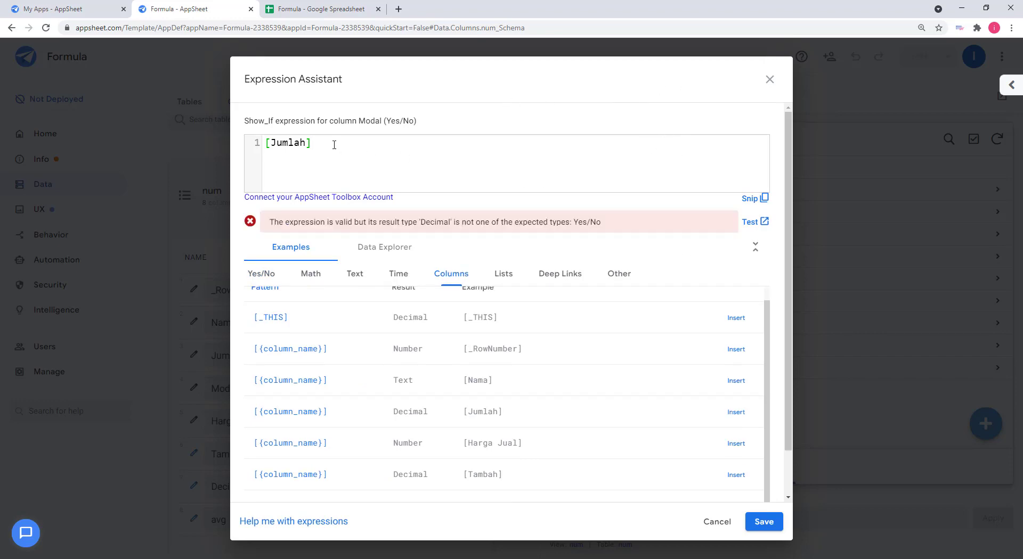
{"action": "type", "text": "=50"}
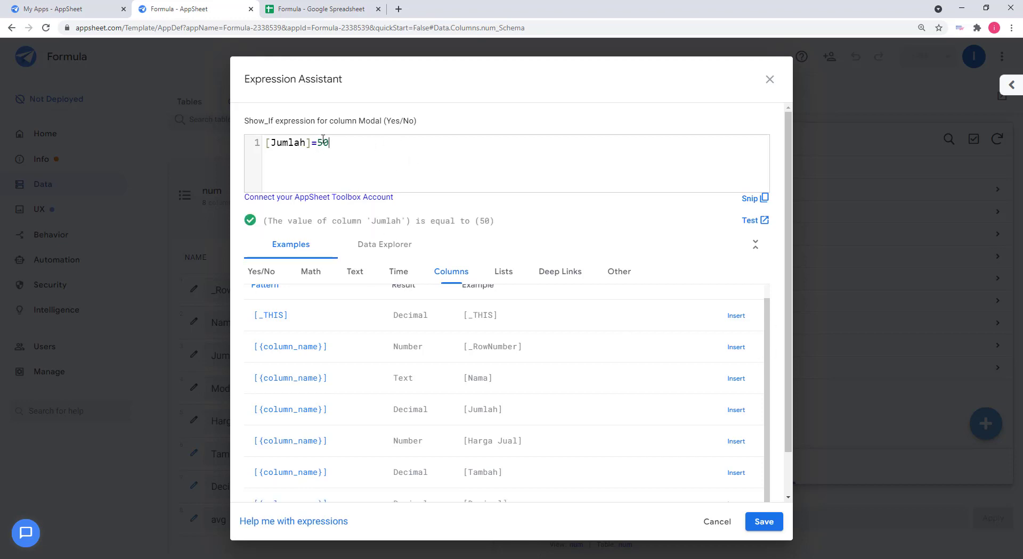
{"action": "left_click", "coordinate": [763, 522]}
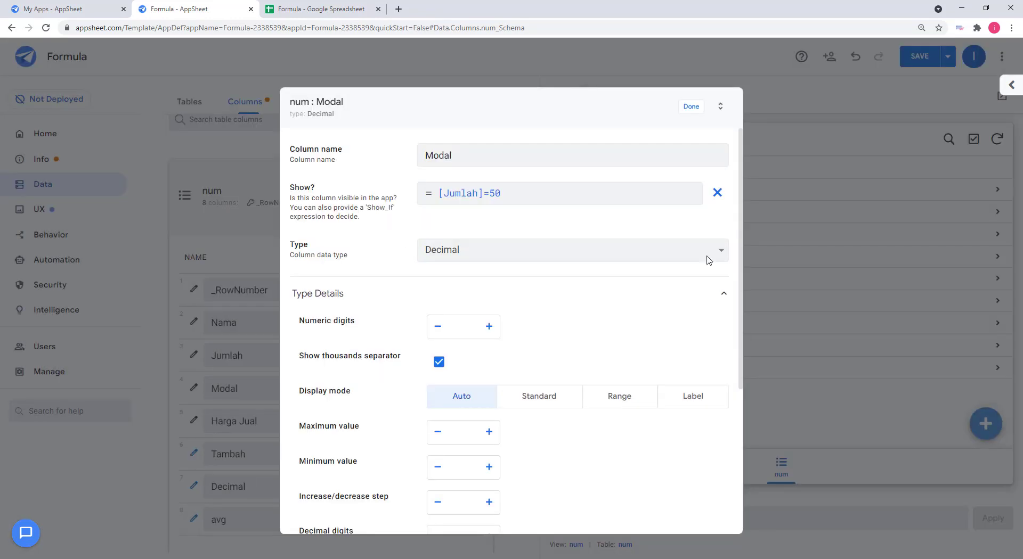
{"action": "left_click", "coordinate": [691, 109]}
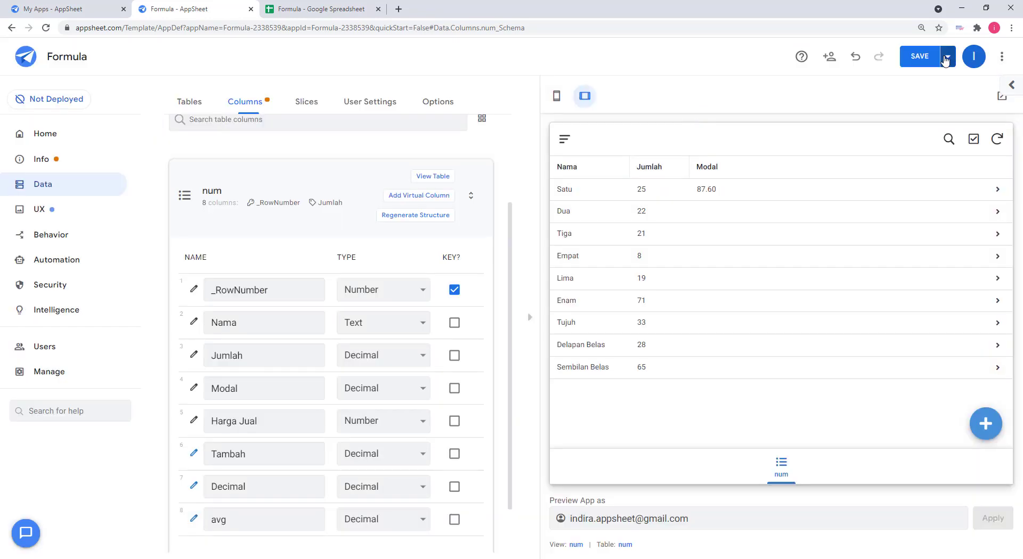
{"action": "left_click", "coordinate": [928, 57]}
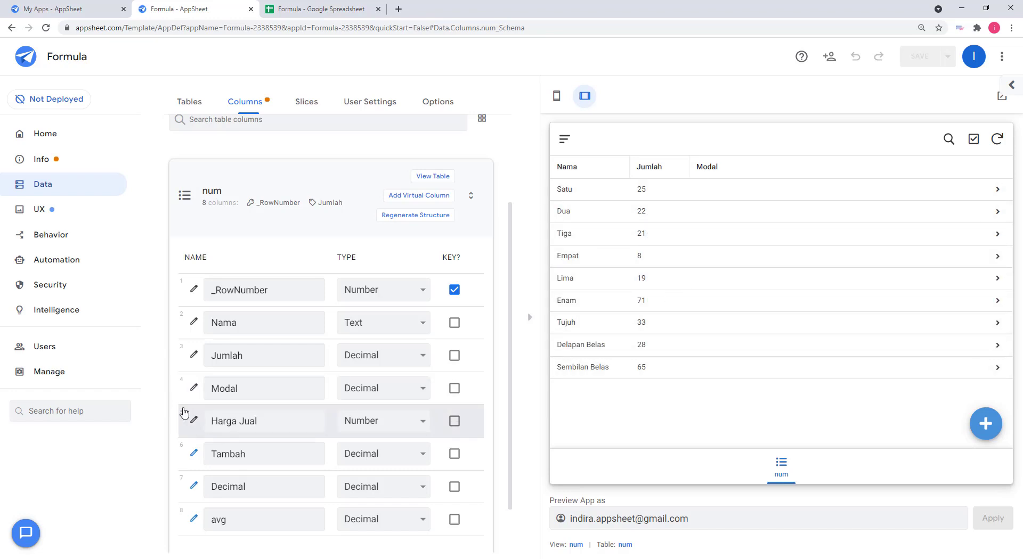
Change the Modal column's Show_If expression to [Jumlah]=65 and save the app
{"action": "left_click", "coordinate": [194, 389]}
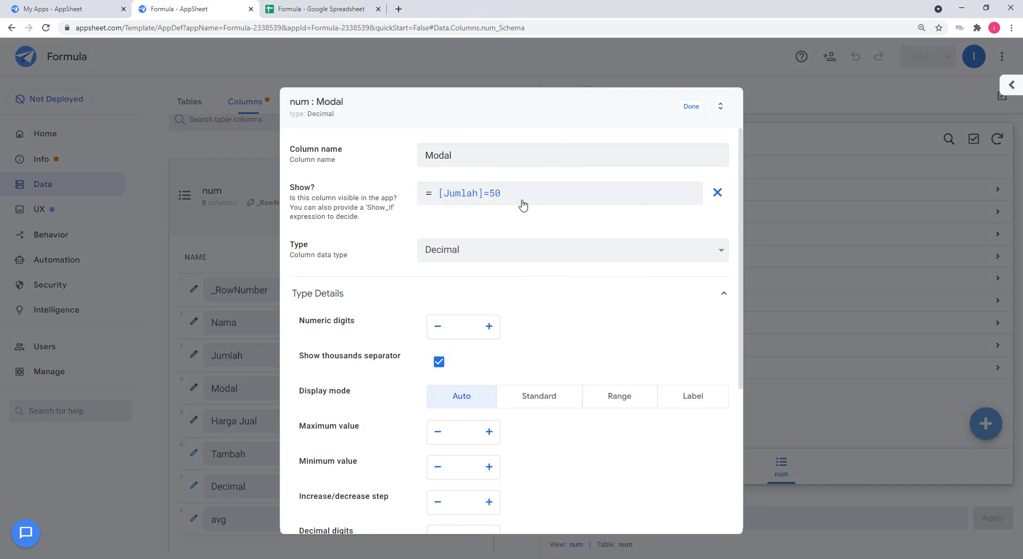
{"action": "left_click", "coordinate": [506, 202]}
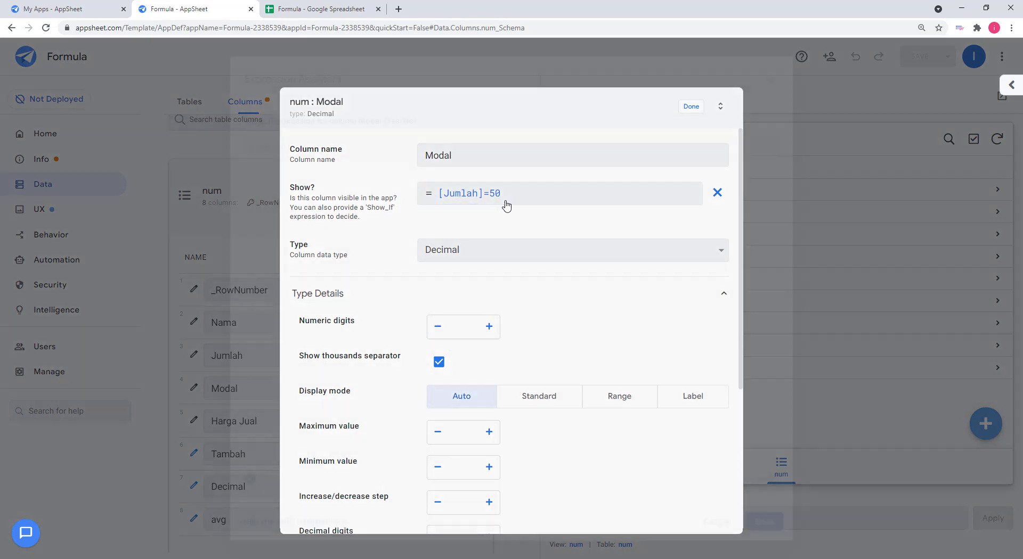
{"action": "left_click_drag", "start_coordinate": [336, 149], "coordinate": [322, 144]}
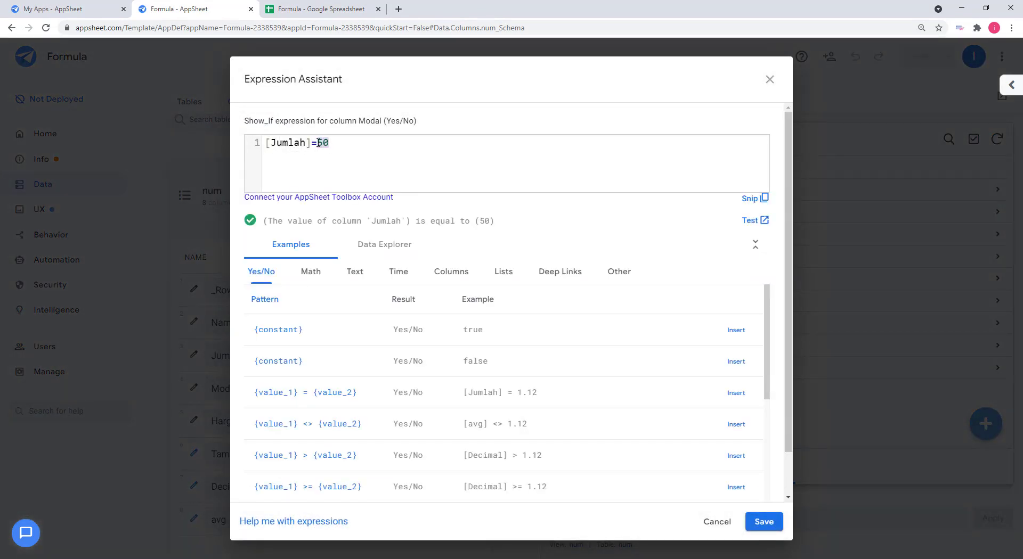
{"action": "type", "text": "55"}
{"action": "left_click", "coordinate": [763, 522]}
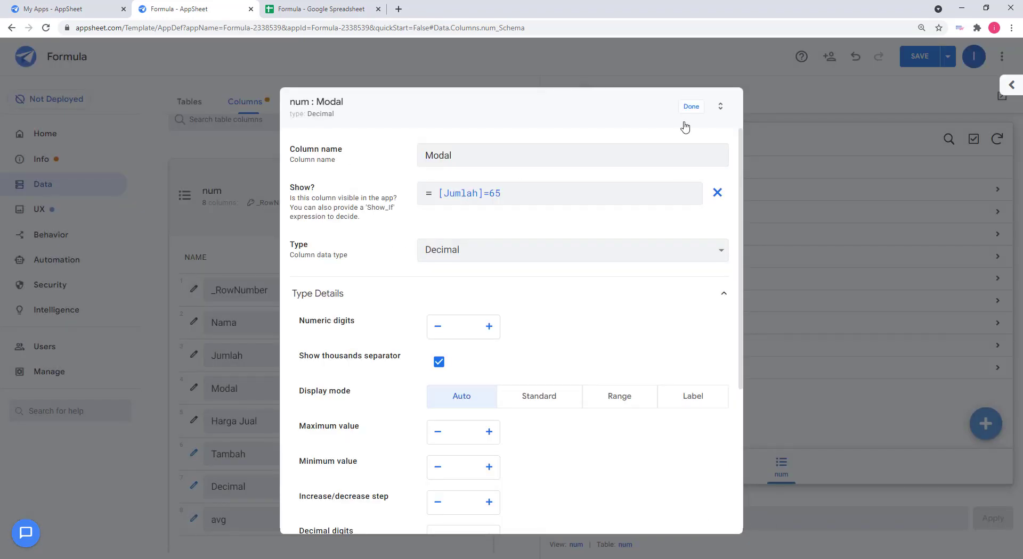
{"action": "left_click", "coordinate": [691, 106]}
{"action": "left_click", "coordinate": [919, 57]}
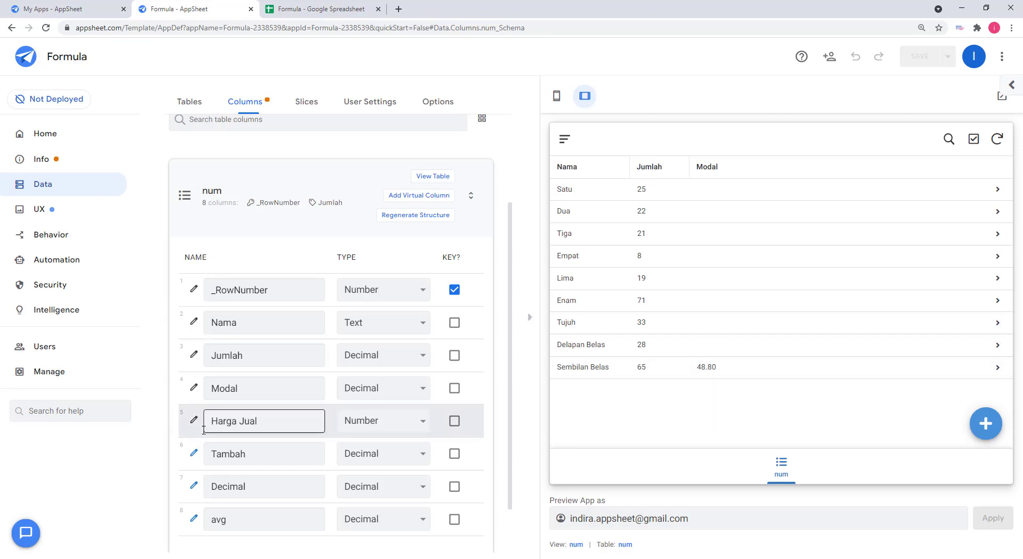
Change the operator in the Modal column's Show_If expression so it reads [Jumlah]<65, and save the app
{"action": "left_click", "coordinate": [193, 388]}
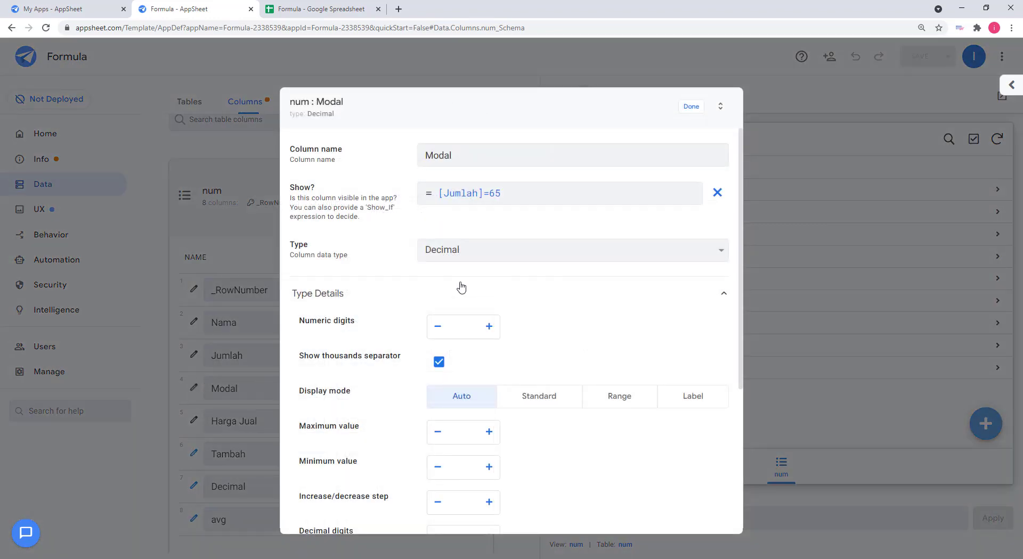
{"action": "left_click", "coordinate": [483, 195]}
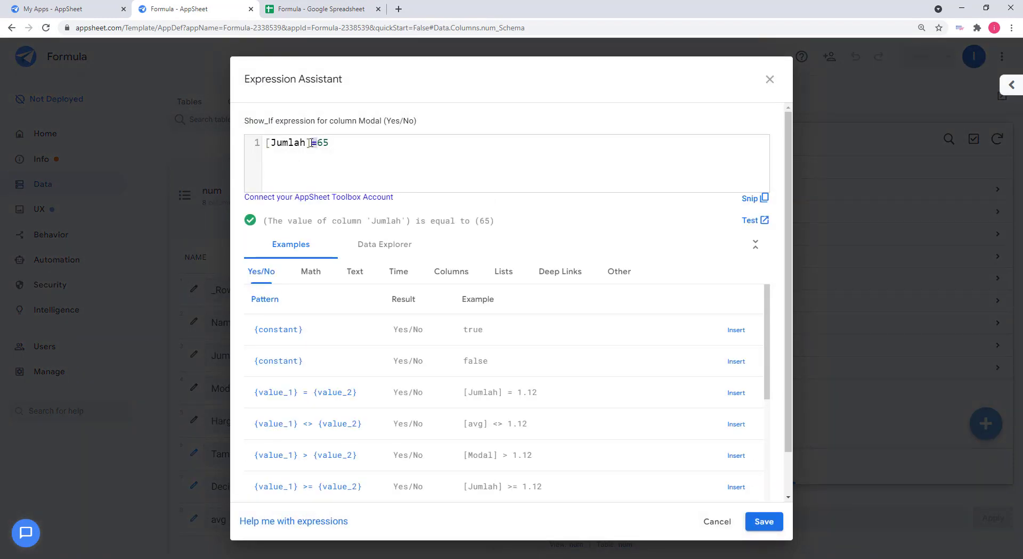
{"action": "type", "text": "<"}
{"action": "left_click", "coordinate": [763, 521]}
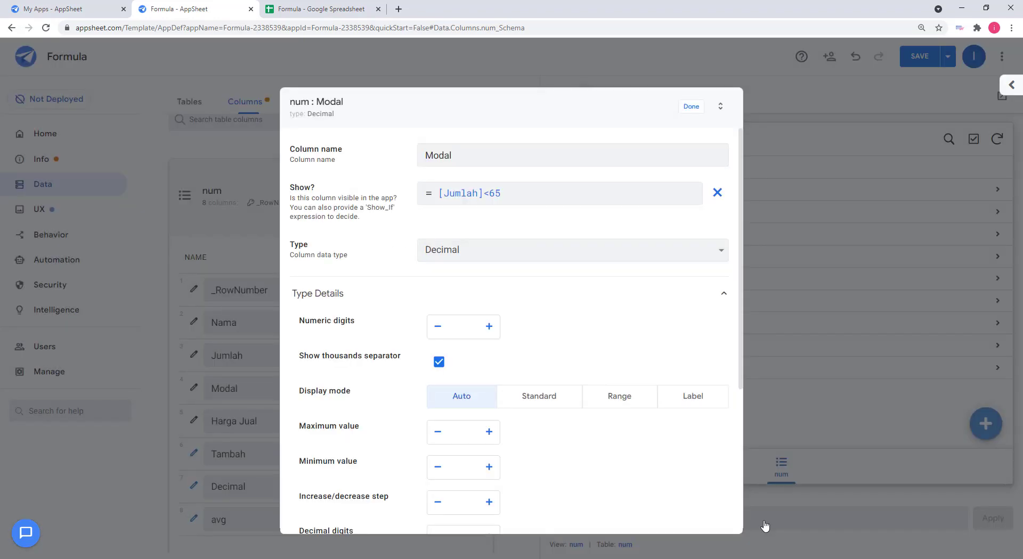
{"action": "left_click", "coordinate": [691, 106]}
{"action": "left_click", "coordinate": [920, 57]}
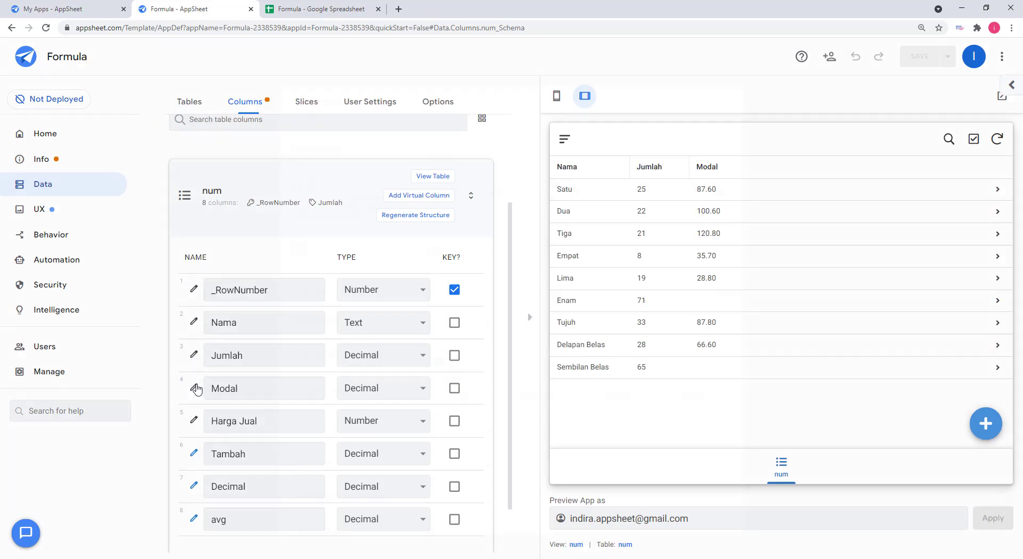
Change the operator in the Modal column's Show_If expression so it reads [Jumlah]<=65, and save the app
{"action": "left_click", "coordinate": [195, 389]}
{"action": "left_click", "coordinate": [494, 193]}
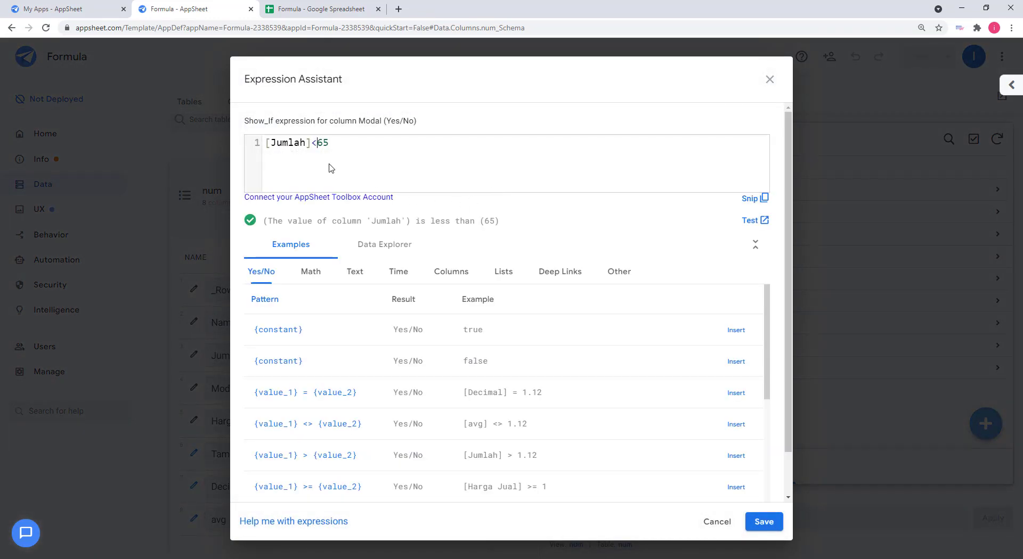
{"action": "type", "text": "="}
{"action": "left_click", "coordinate": [763, 522]}
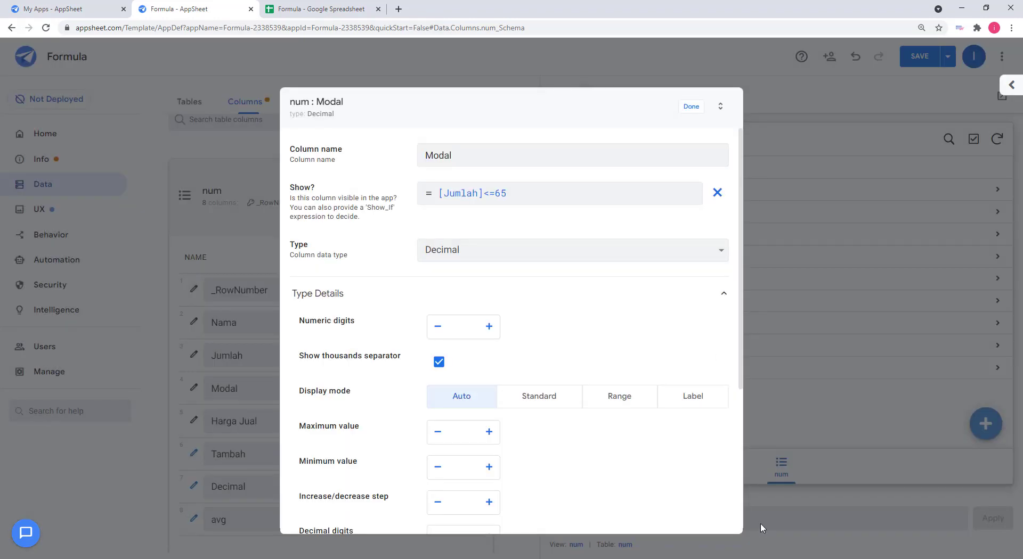
{"action": "left_click", "coordinate": [685, 109]}
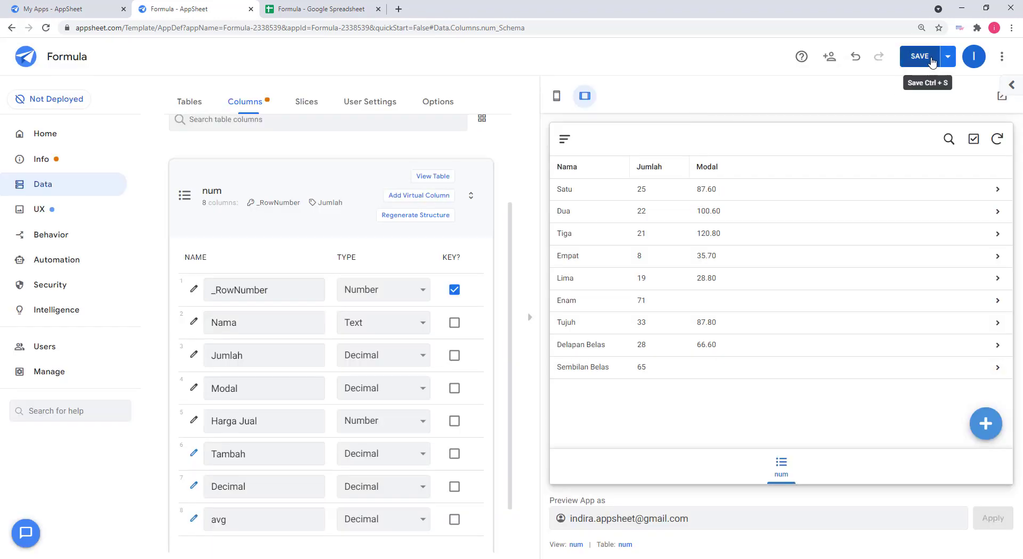
{"action": "left_click", "coordinate": [931, 62]}
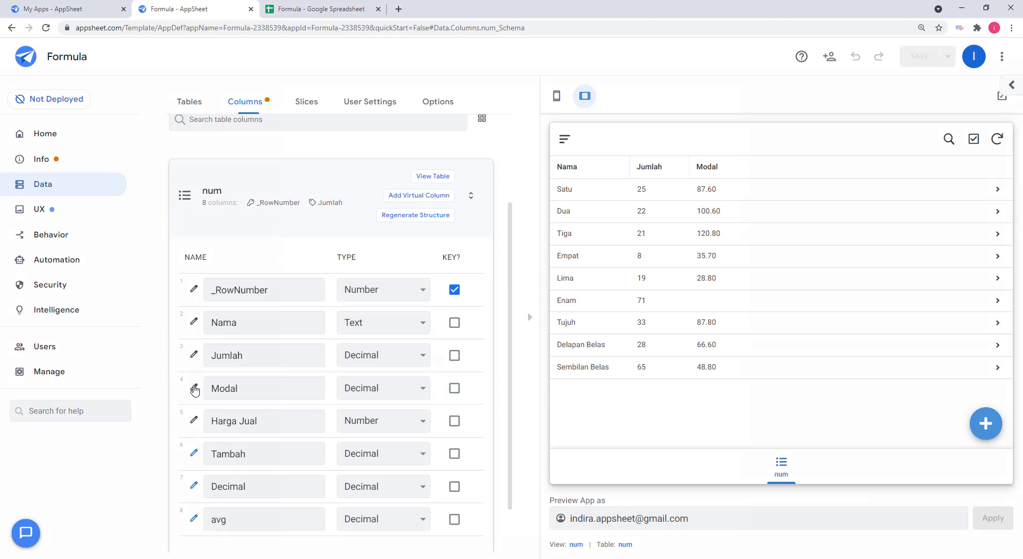
Change the Modal column's Show_If expression to [Jumlah]>=65, close the column settings and save the app
{"action": "left_click", "coordinate": [194, 390]}
{"action": "left_click", "coordinate": [487, 193]}
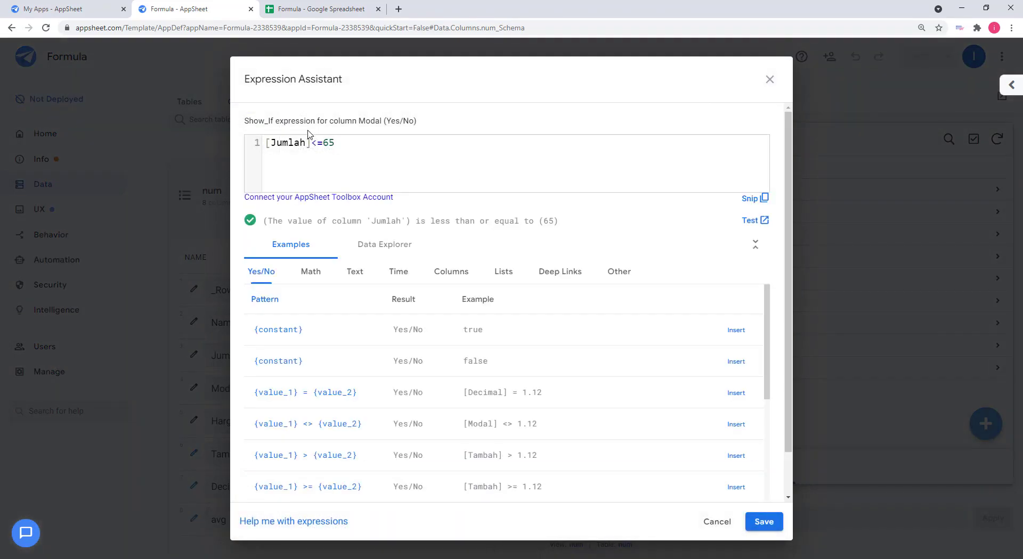
{"action": "left_click", "coordinate": [315, 143]}
{"action": "key", "text": "BackSpace"}
{"action": "type", "text": ">"}
{"action": "left_click", "coordinate": [367, 156]}
{"action": "left_click", "coordinate": [765, 521]}
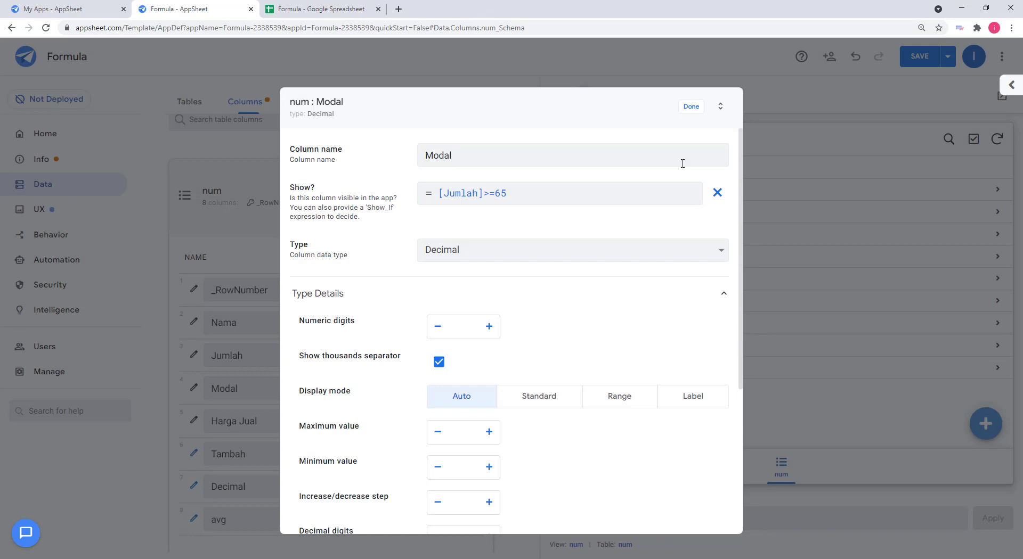
{"action": "left_click", "coordinate": [690, 107]}
{"action": "left_click", "coordinate": [930, 58]}
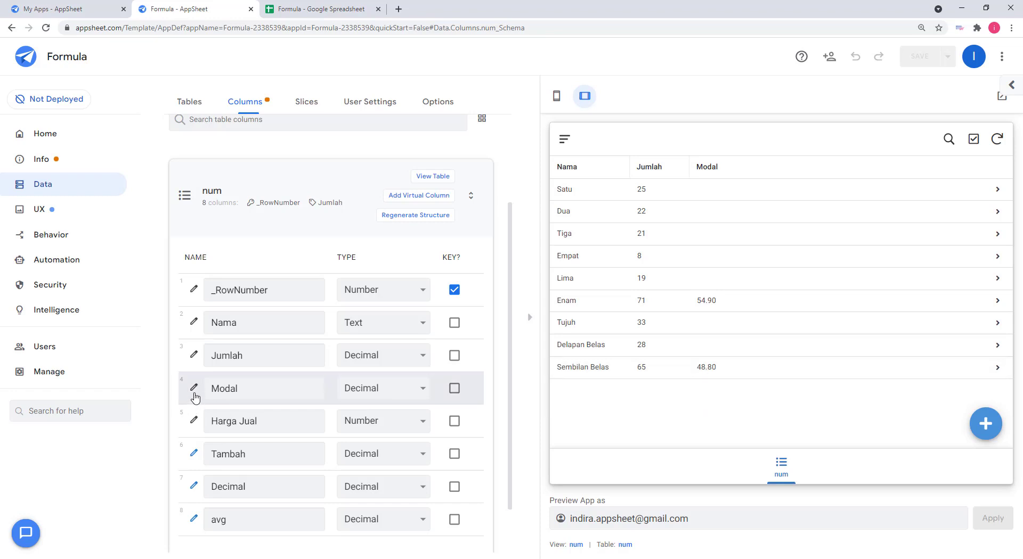
Begin an and( function around the Modal column's Show_If condition and add [jumlah] as its second argument
{"action": "left_click", "coordinate": [195, 391]}
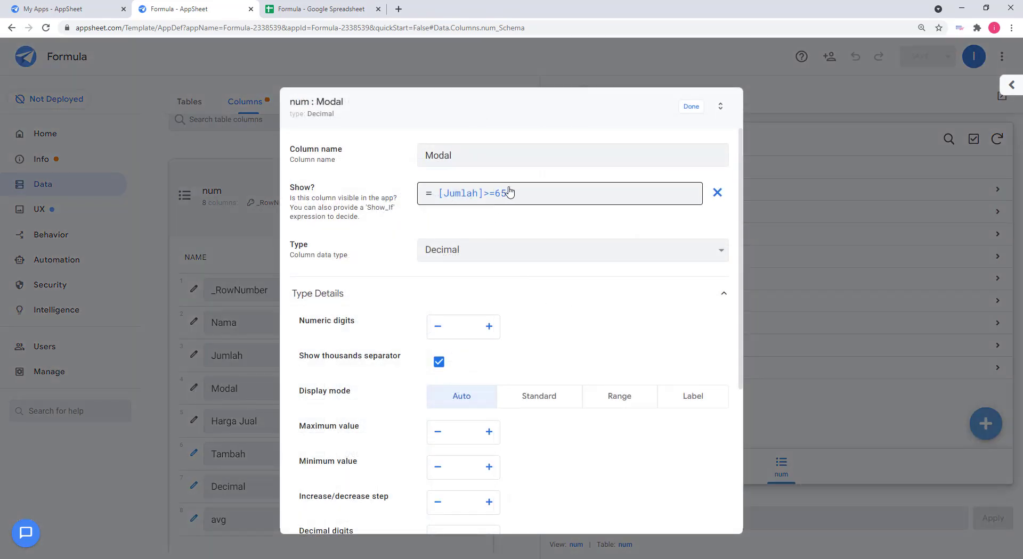
{"action": "left_click", "coordinate": [513, 199]}
{"action": "scroll", "coordinate": [534, 395], "scroll_direction": "down", "scroll_amount": 3}
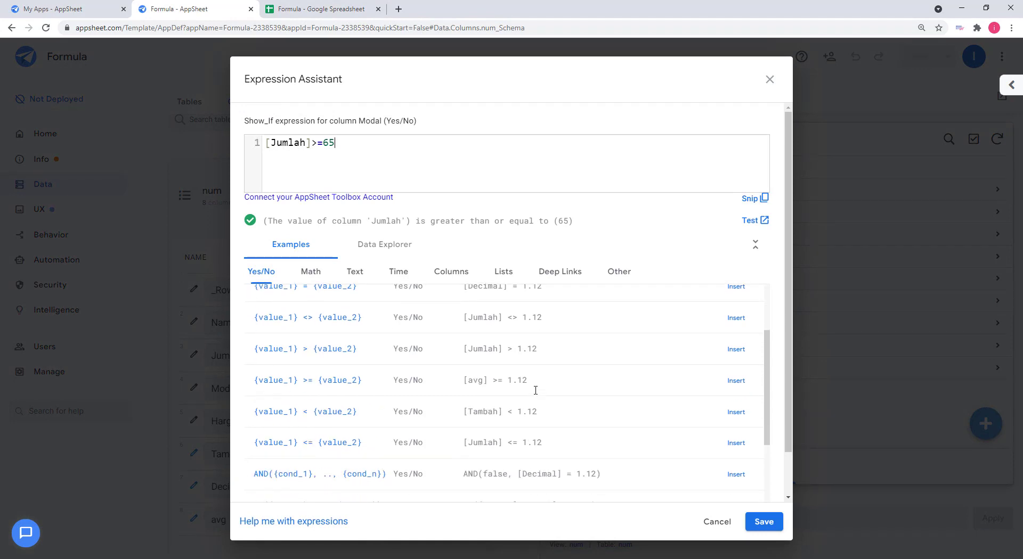
{"action": "scroll", "coordinate": [535, 395], "scroll_direction": "down", "scroll_amount": 1}
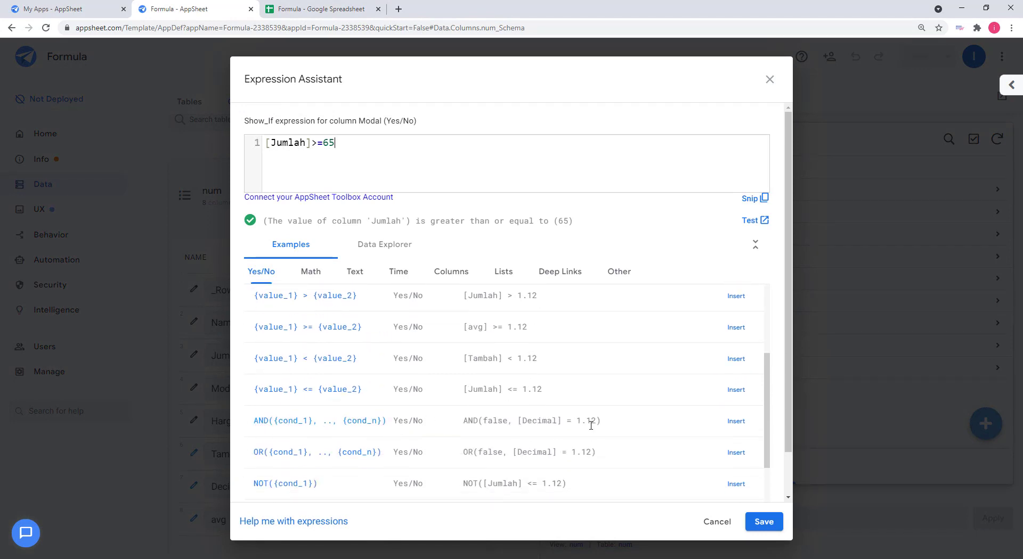
{"action": "left_click", "coordinate": [265, 145]}
{"action": "type", "text": "and("}
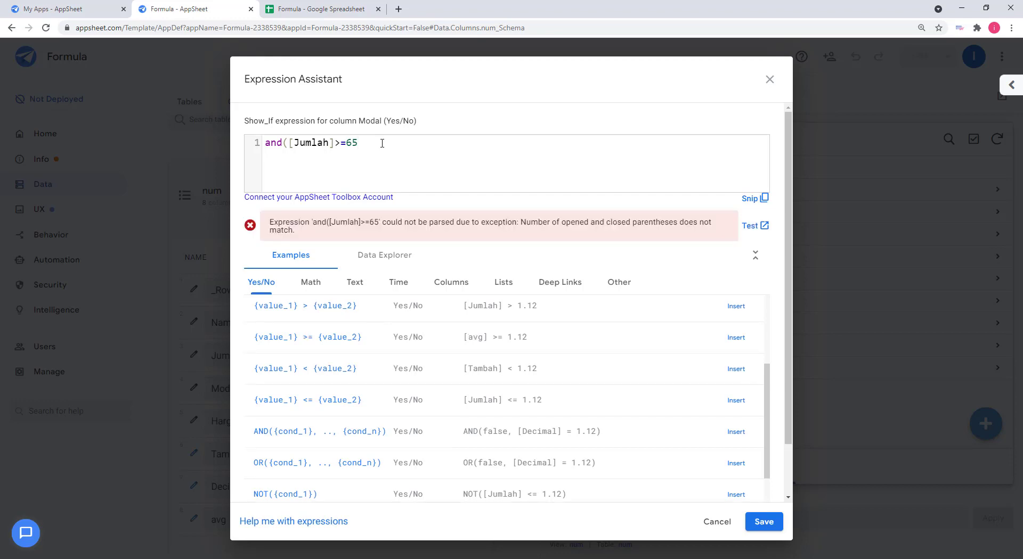
{"action": "type", "text": ",["}
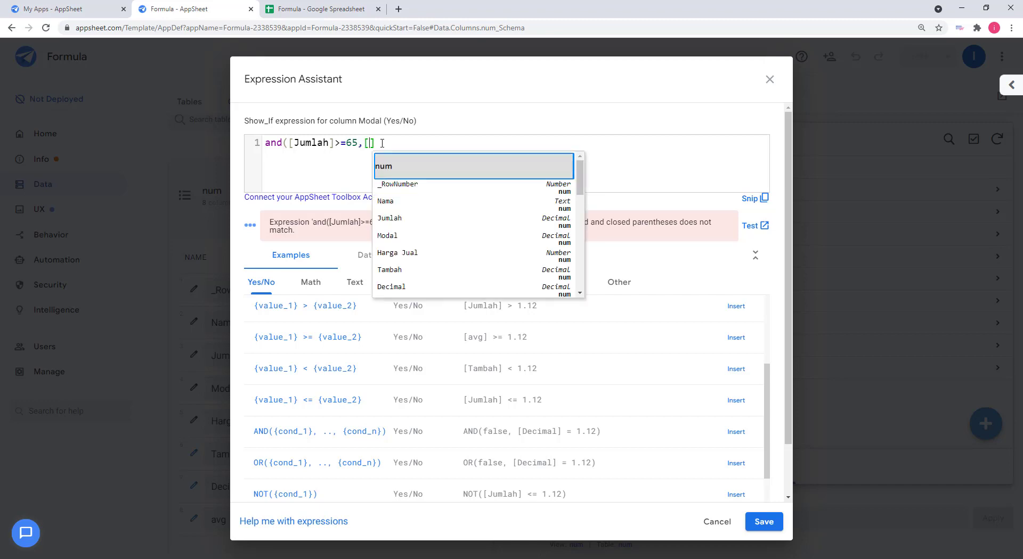
{"action": "type", "text": "nama"}
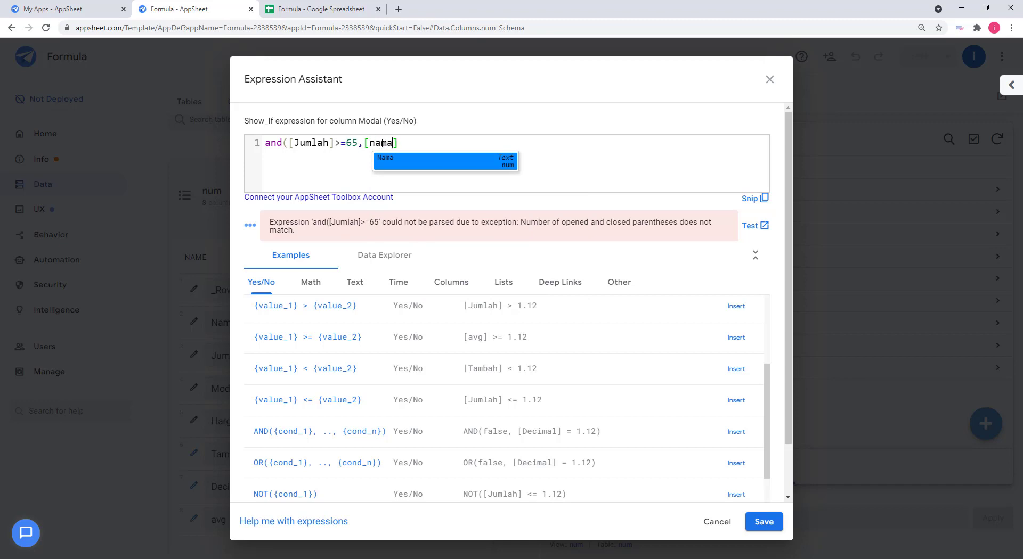
{"action": "double_click", "coordinate": [383, 144]}
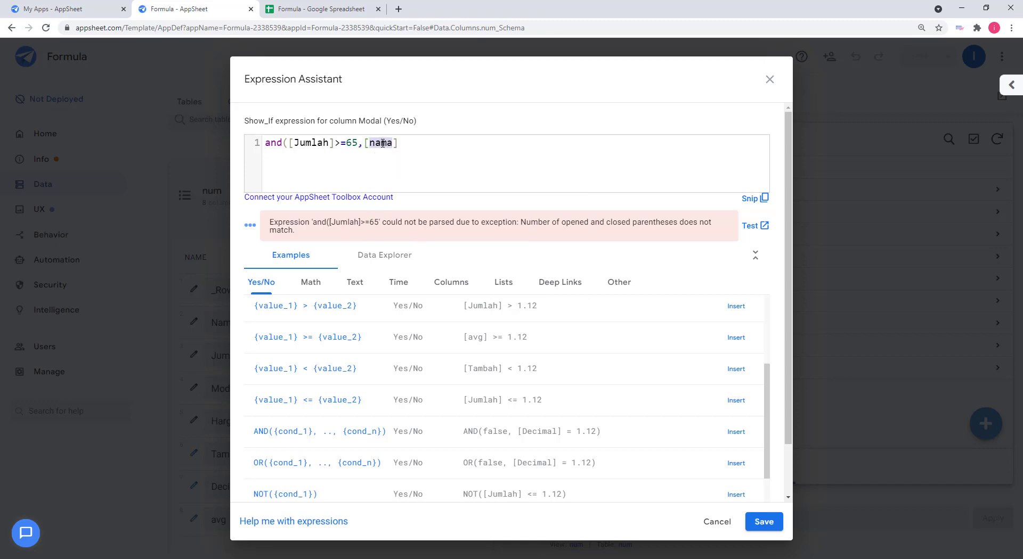
{"action": "type", "text": "jumlah"}
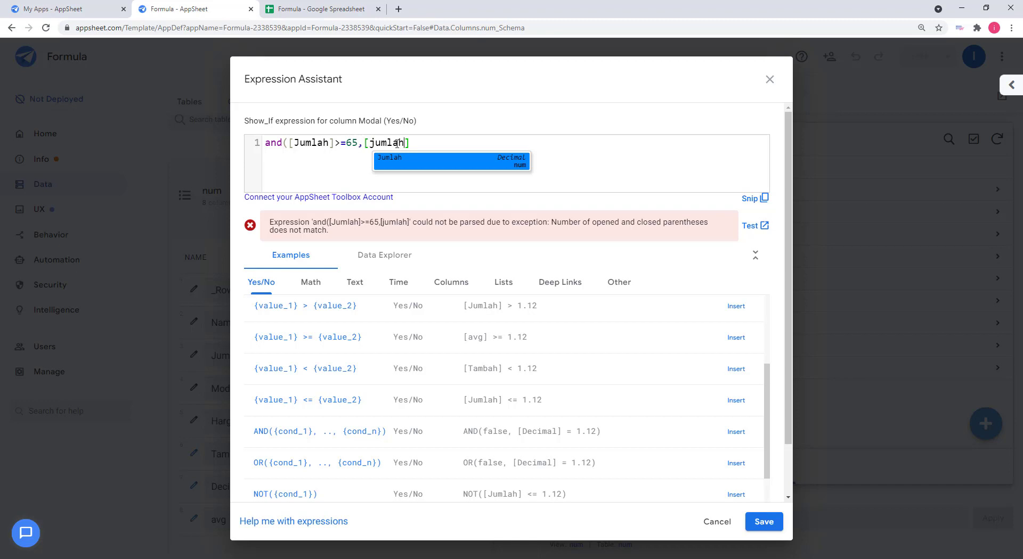
{"action": "left_click", "coordinate": [417, 143]}
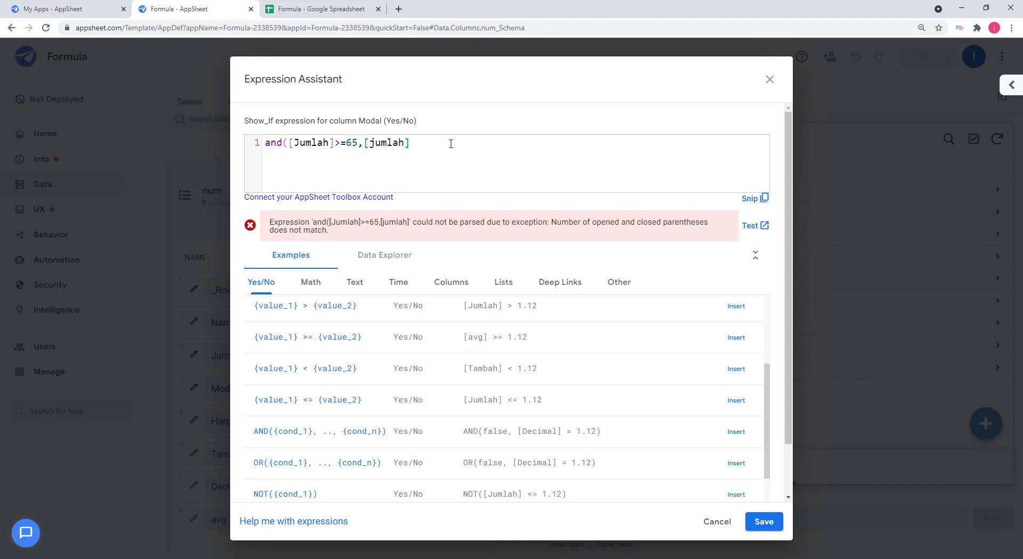
Complete the Modal column's Show_If expression as and([Jumlah]<=65,[jumlah]>40) and save the app
{"action": "type", "text": "<"}
{"action": "left_click", "coordinate": [342, 144]}
{"action": "key", "text": "BackSpace"}
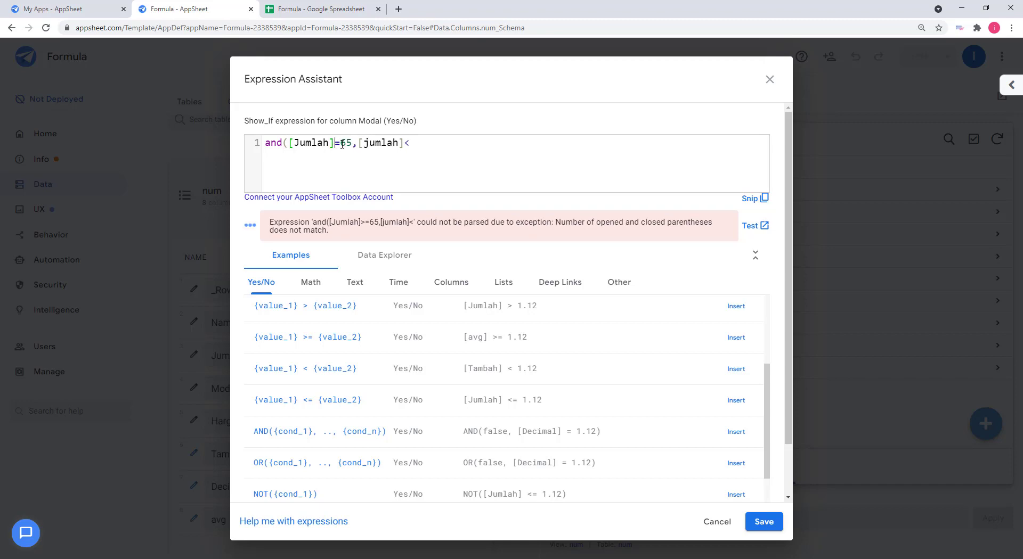
{"action": "type", "text": "<"}
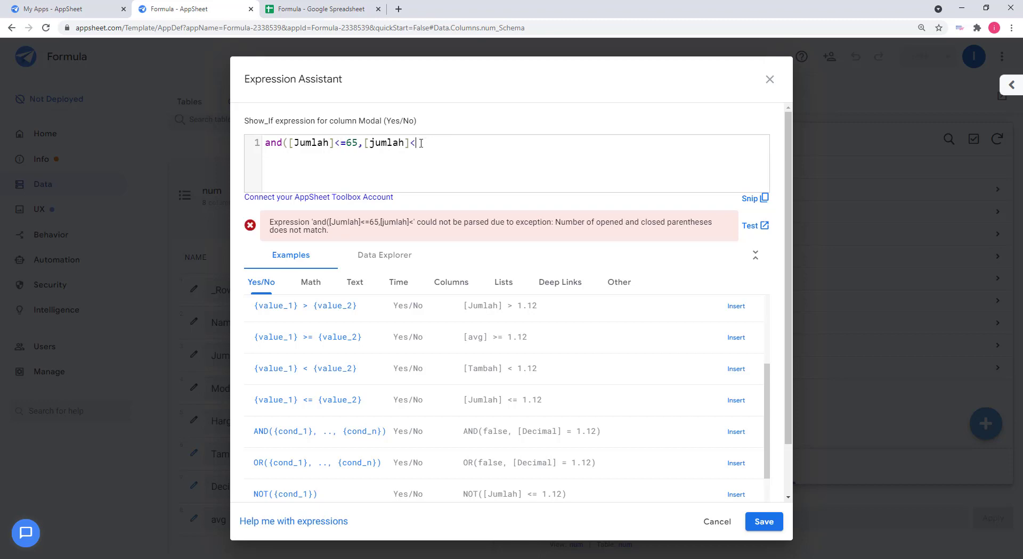
{"action": "key", "text": "BackSpace"}
{"action": "type", "text": "40"}
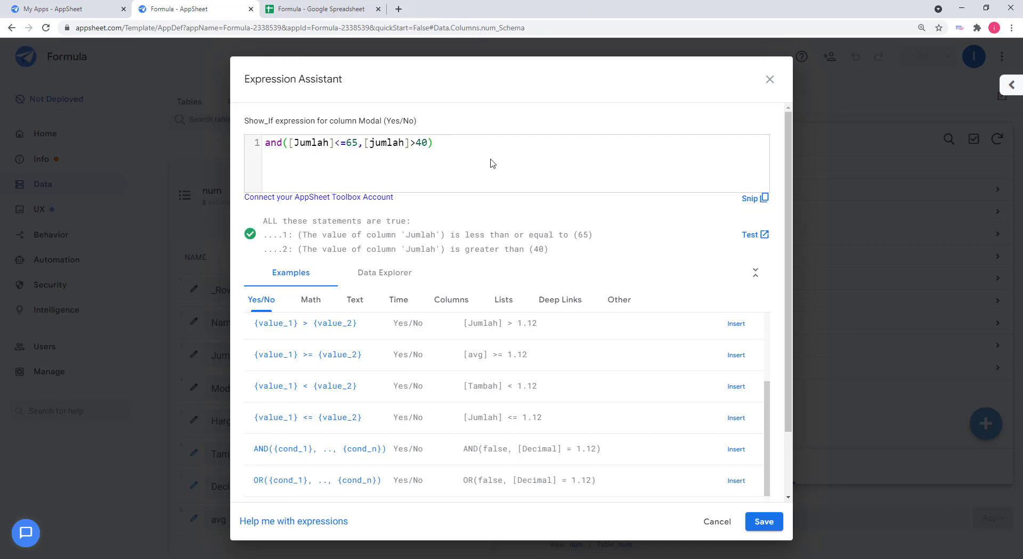
{"action": "left_click", "coordinate": [762, 523]}
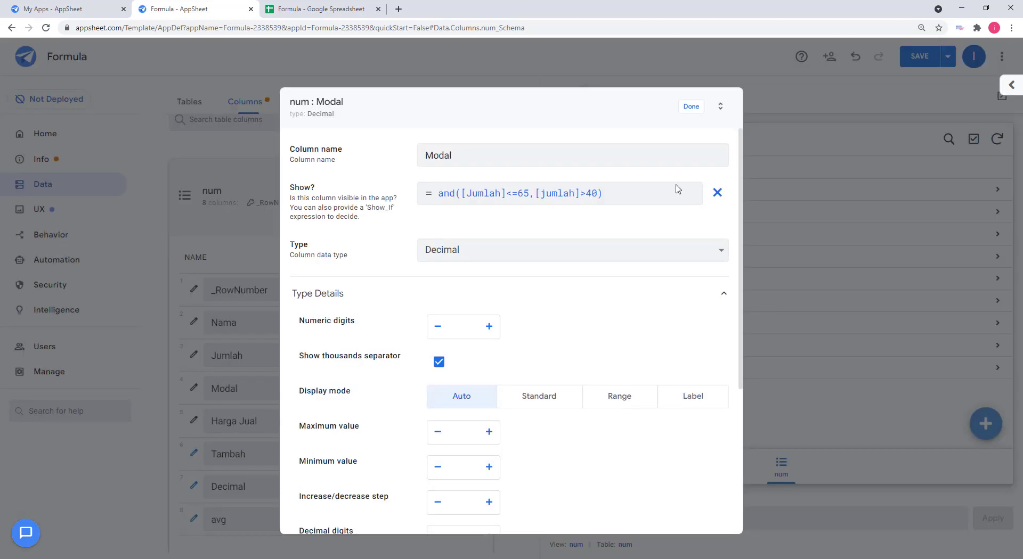
{"action": "left_click", "coordinate": [684, 107]}
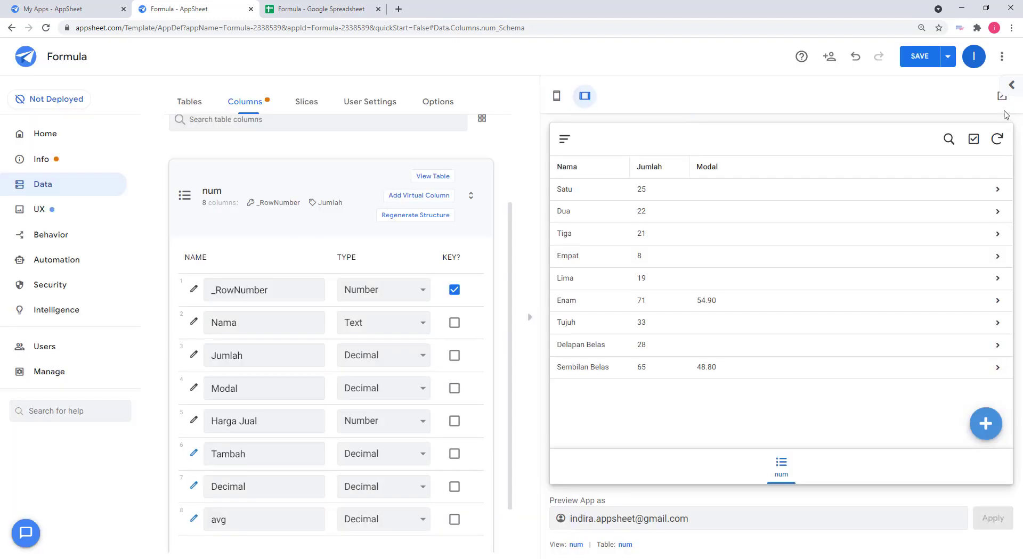
{"action": "left_click", "coordinate": [926, 57]}
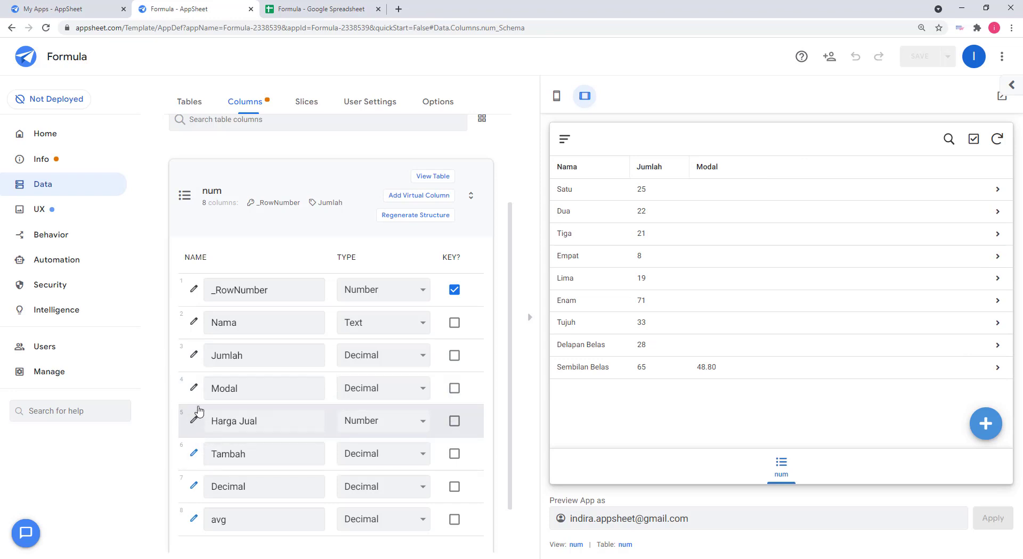
Set the lower limit in the Modal column's Show_If expression to 30, giving and([Jumlah]<=65,[jumlah]>30), and save the app
{"action": "left_click", "coordinate": [191, 387]}
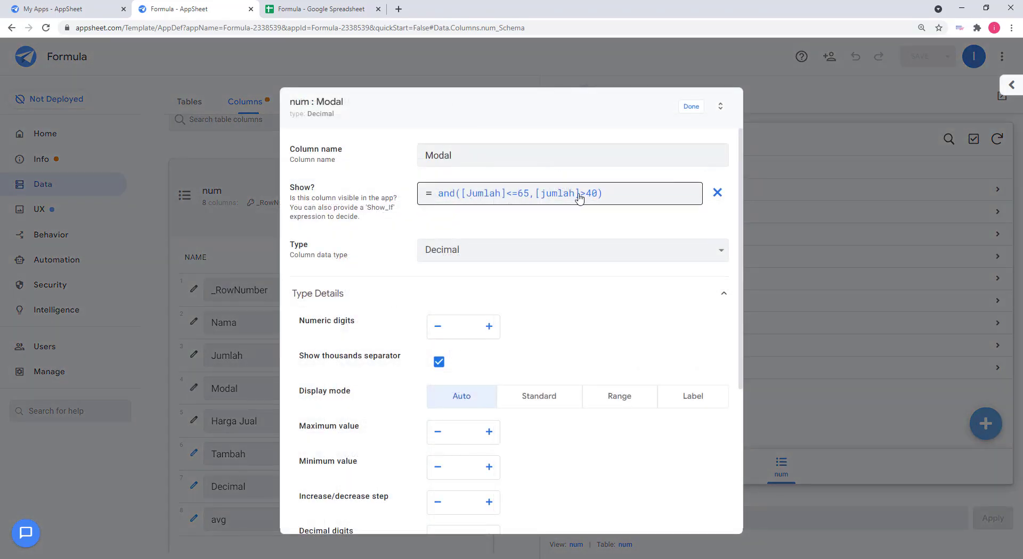
{"action": "left_click", "coordinate": [585, 197]}
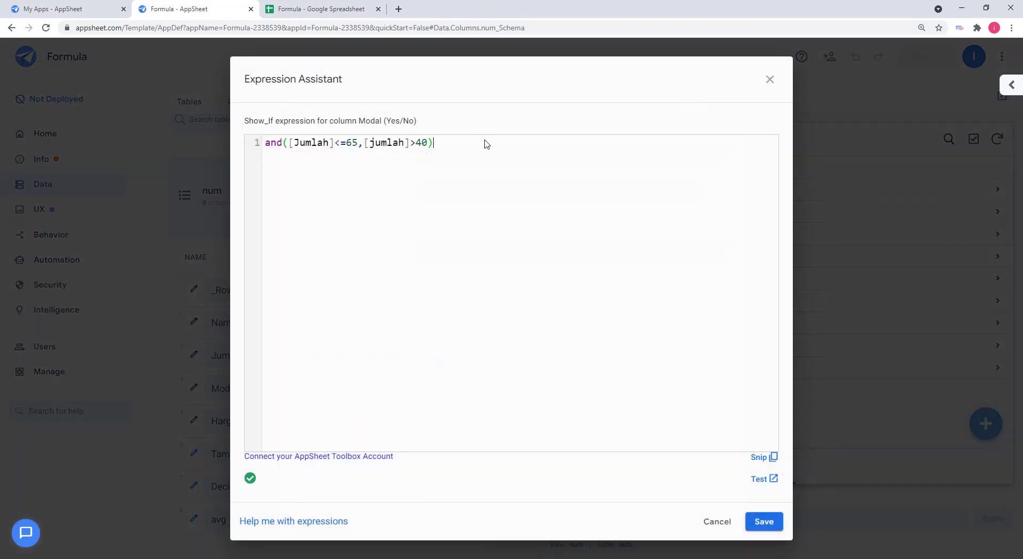
{"action": "left_click", "coordinate": [421, 142]}
{"action": "key", "text": "BackSpace"}
{"action": "type", "text": "3"}
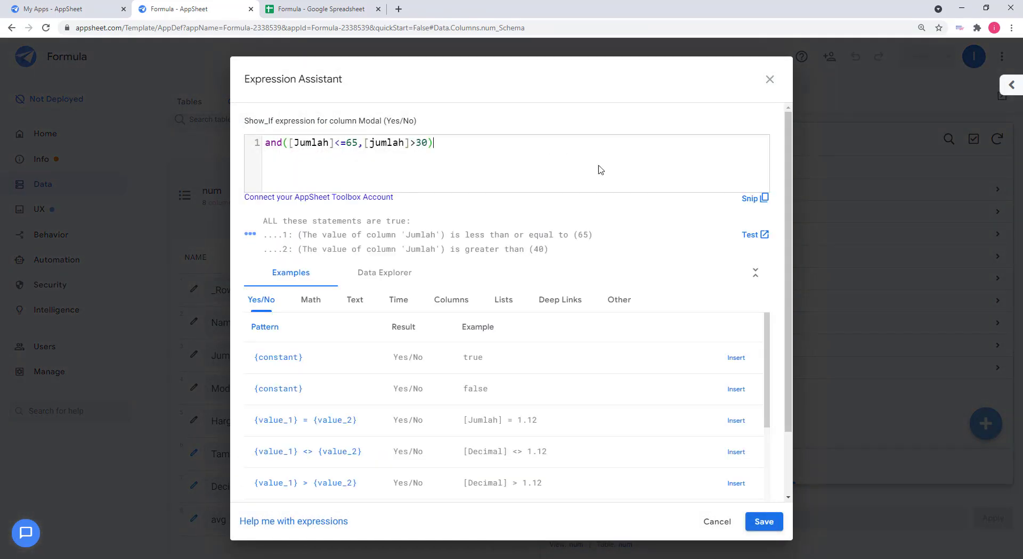
{"action": "left_click", "coordinate": [764, 522]}
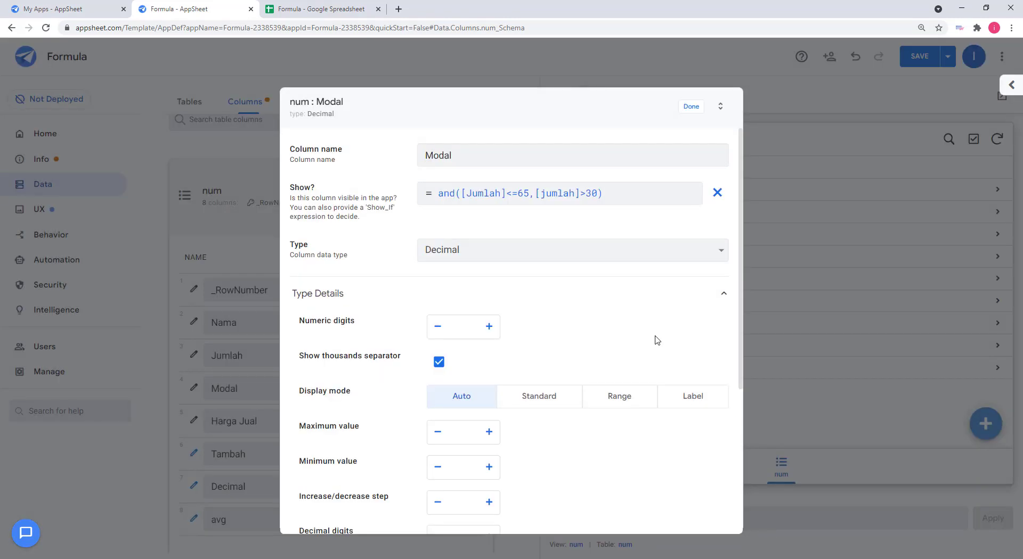
{"action": "left_click", "coordinate": [694, 104]}
{"action": "left_click", "coordinate": [922, 59]}
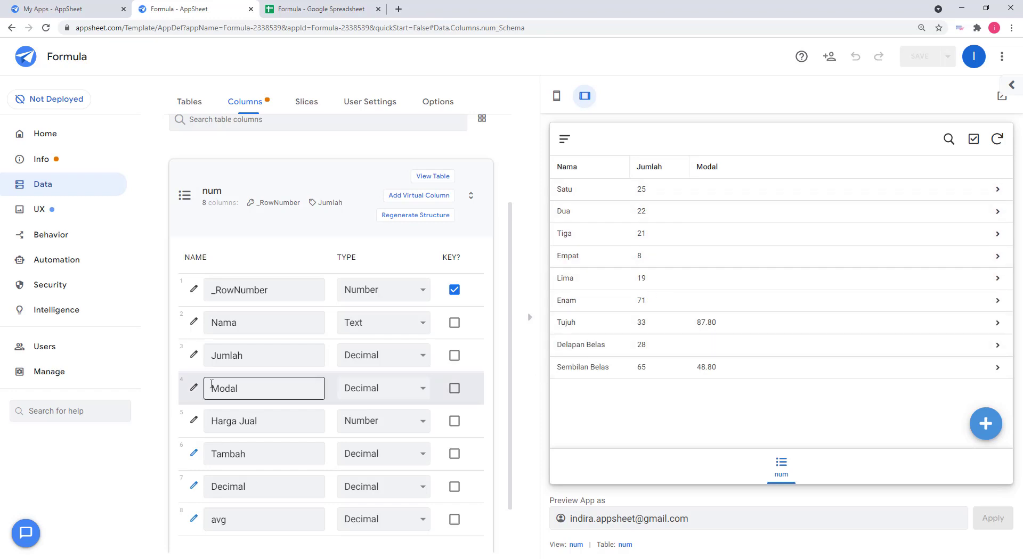
Replace the and function with or in the Modal column's Show_If expression, giving or([Jumlah]<=65,[jumlah]>30), and save the app
{"action": "left_click", "coordinate": [194, 391]}
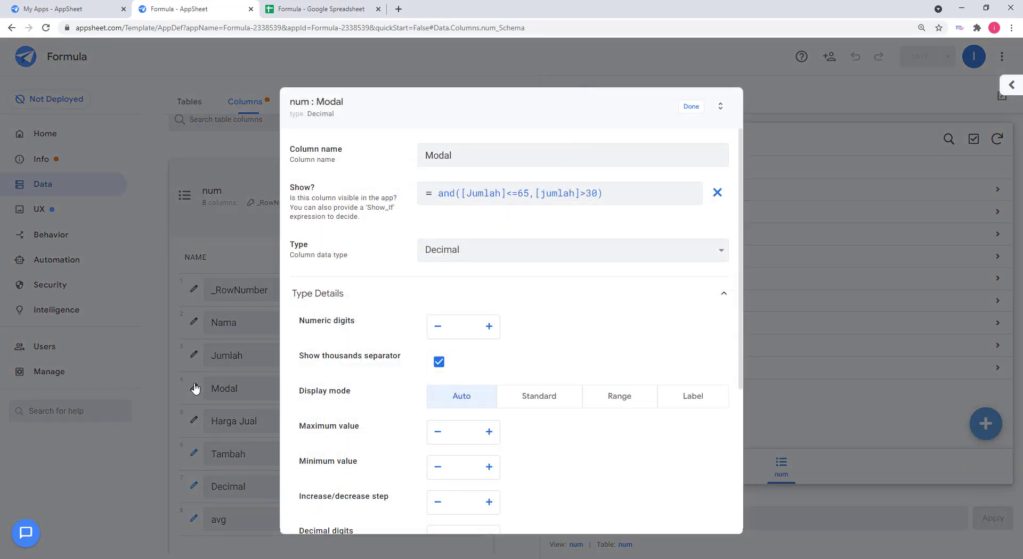
{"action": "left_click", "coordinate": [502, 195]}
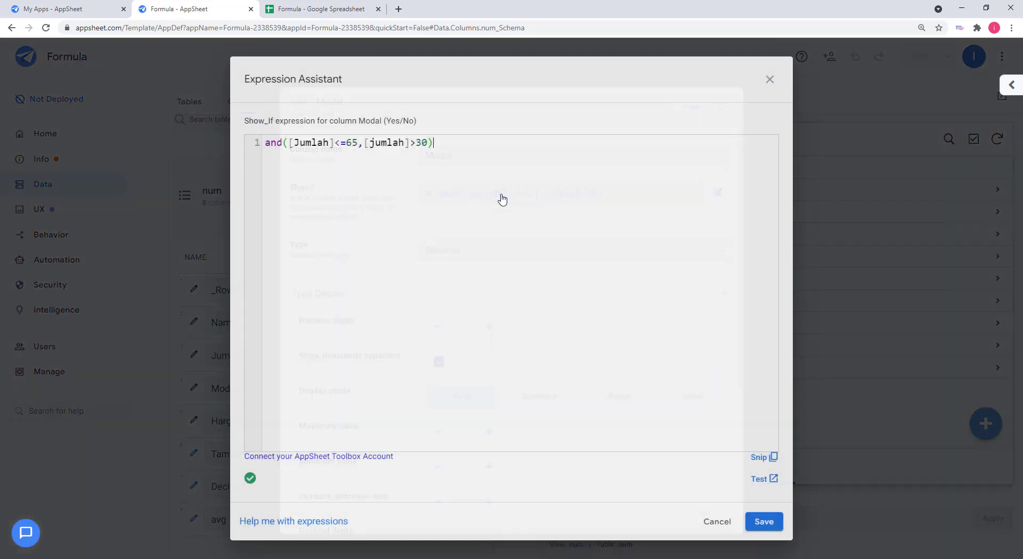
{"action": "scroll", "coordinate": [545, 442], "scroll_direction": "down", "scroll_amount": 3}
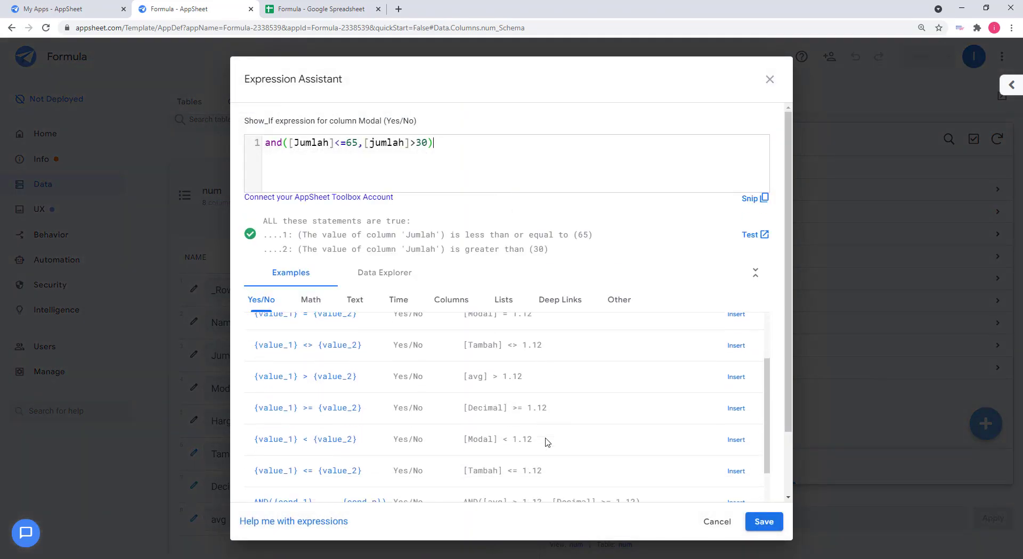
{"action": "scroll", "coordinate": [546, 442], "scroll_direction": "down", "scroll_amount": 1}
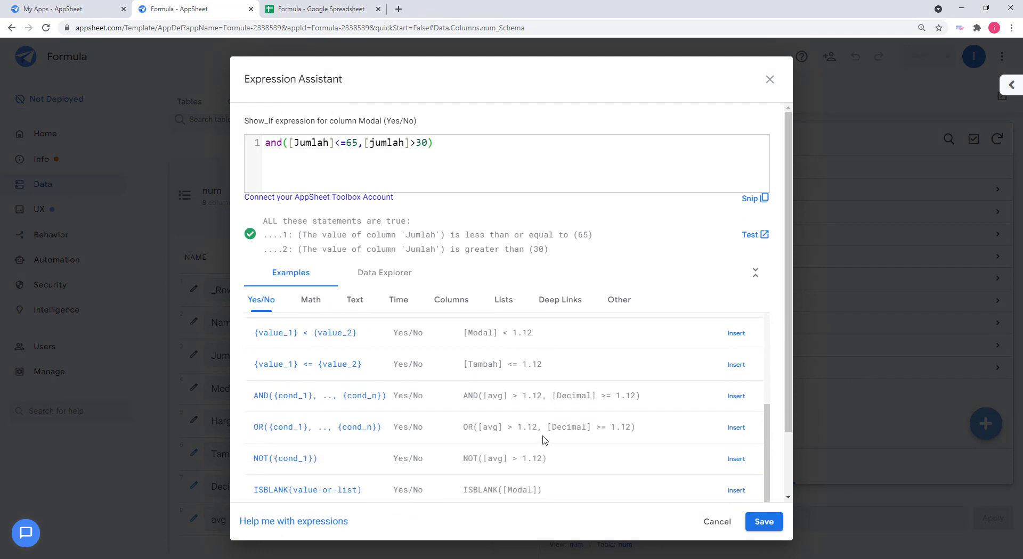
{"action": "double_click", "coordinate": [272, 139]}
{"action": "type", "text": "or"}
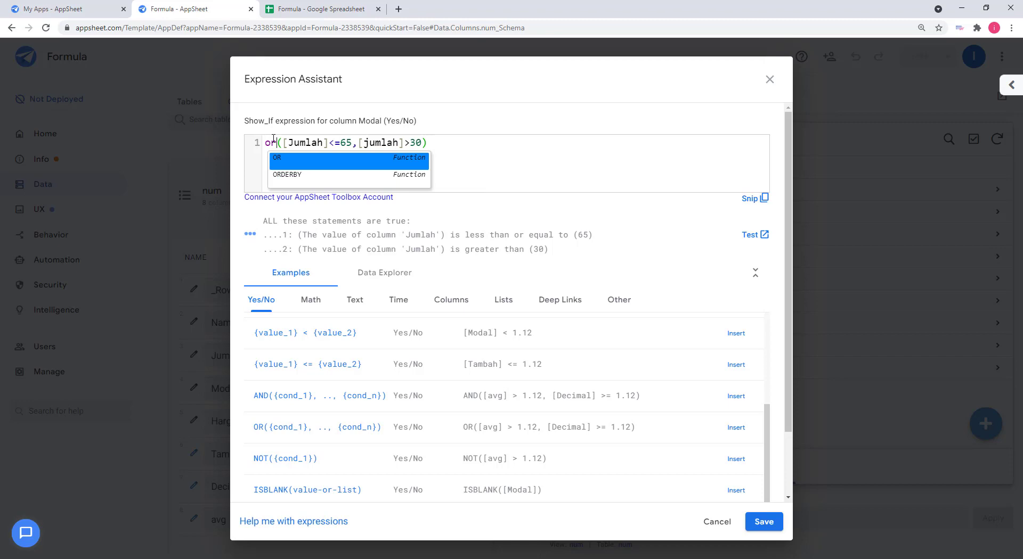
{"action": "left_click", "coordinate": [524, 163]}
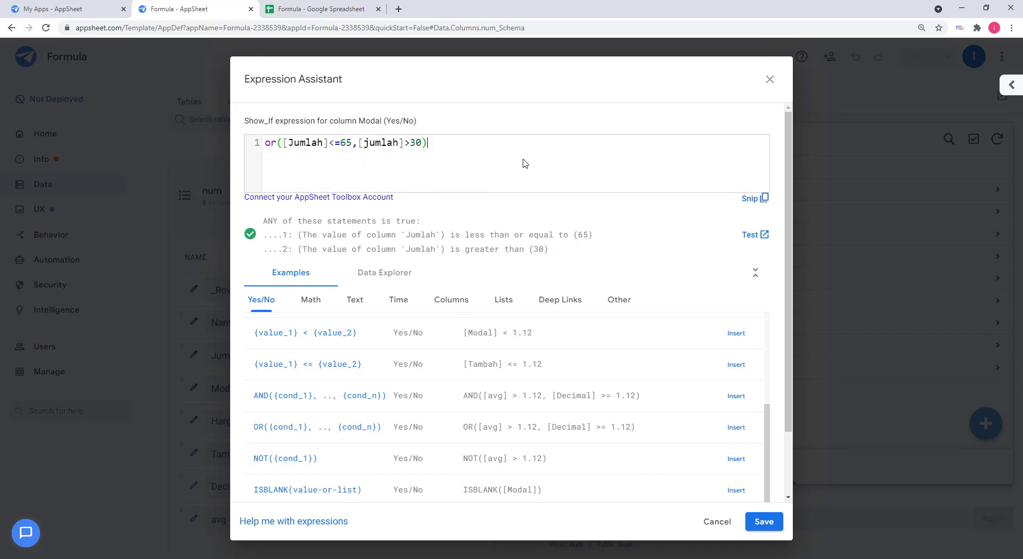
{"action": "left_click", "coordinate": [769, 525]}
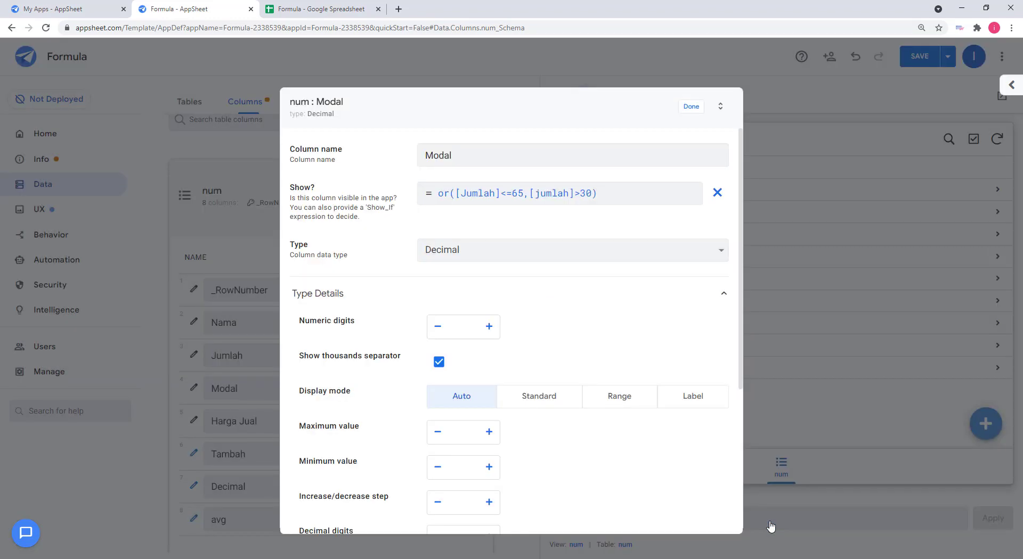
{"action": "left_click", "coordinate": [695, 107]}
{"action": "left_click", "coordinate": [923, 58]}
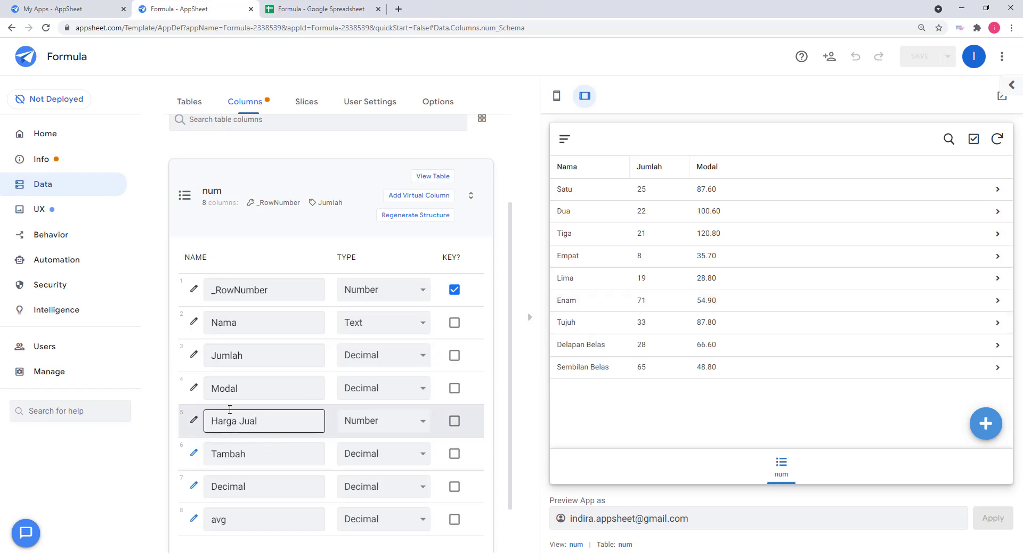
Review the Modal column's current Show_If expression in its column settings
{"action": "left_click", "coordinate": [192, 388]}
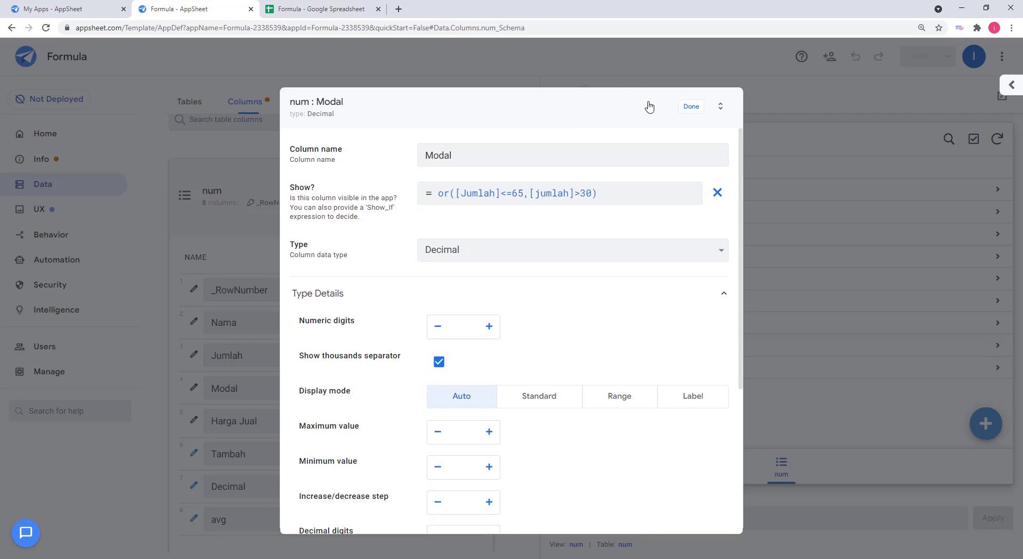
{"action": "left_click_drag", "start_coordinate": [649, 106], "coordinate": [524, 128]}
{"action": "left_click", "coordinate": [690, 106]}
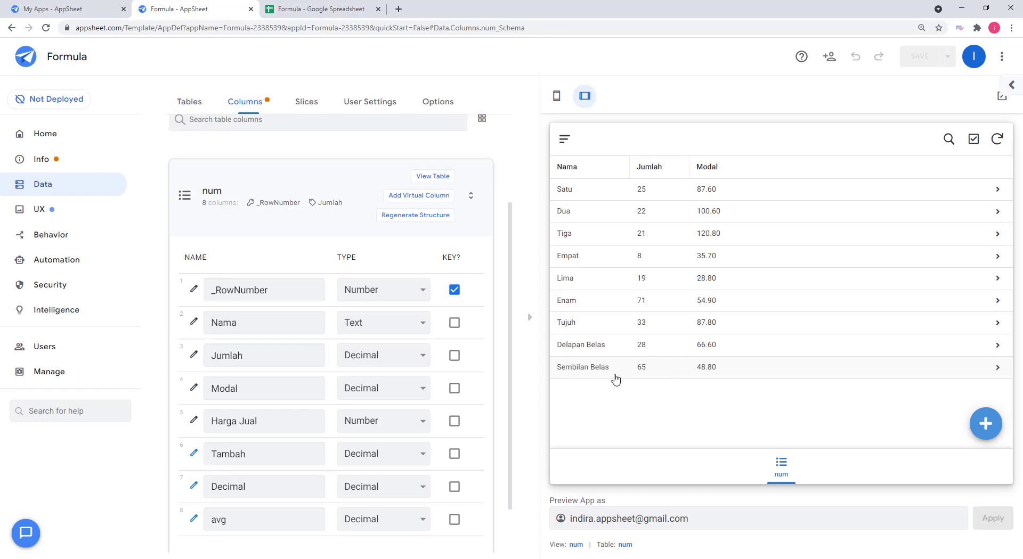
Change the Modal column's Show_If expression to or([Jumlah]=65,[jumlah]=25) and save the app
{"action": "left_click", "coordinate": [195, 389]}
{"action": "left_click", "coordinate": [540, 200]}
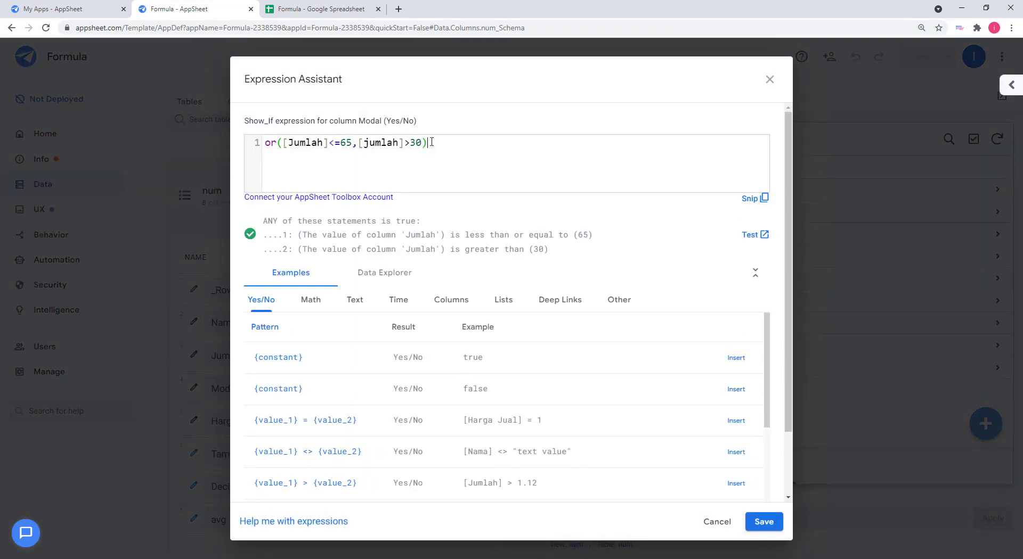
{"action": "left_click", "coordinate": [334, 143]}
{"action": "key", "text": "BackSpace"}
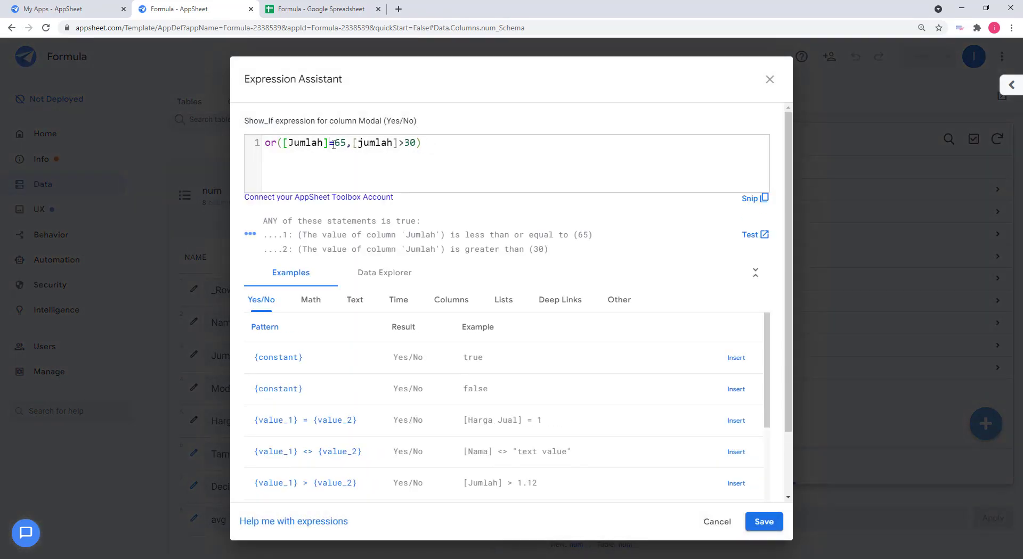
{"action": "left_click_drag", "start_coordinate": [417, 144], "coordinate": [401, 143]}
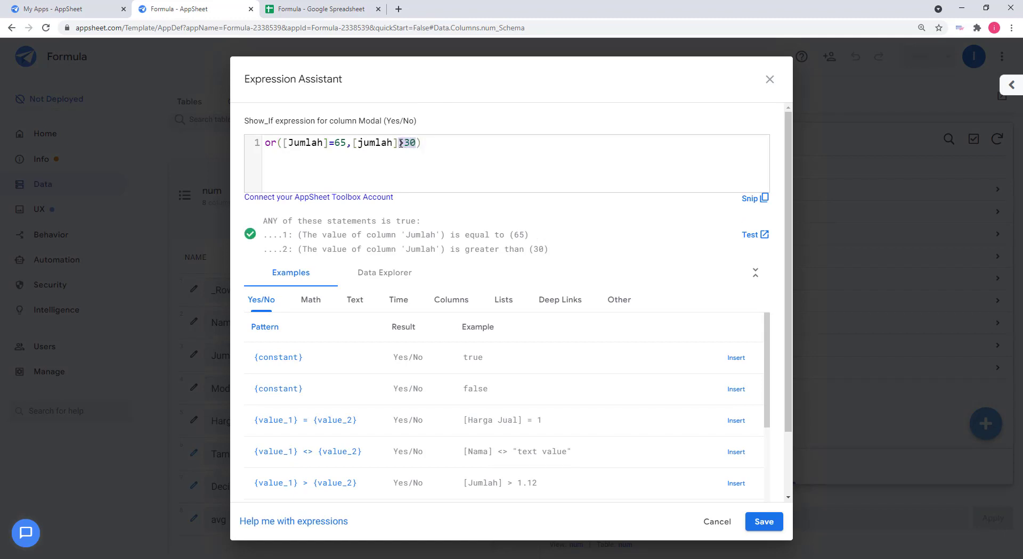
{"action": "type", "text": "=25"}
{"action": "left_click", "coordinate": [767, 521]}
{"action": "left_click", "coordinate": [690, 106]}
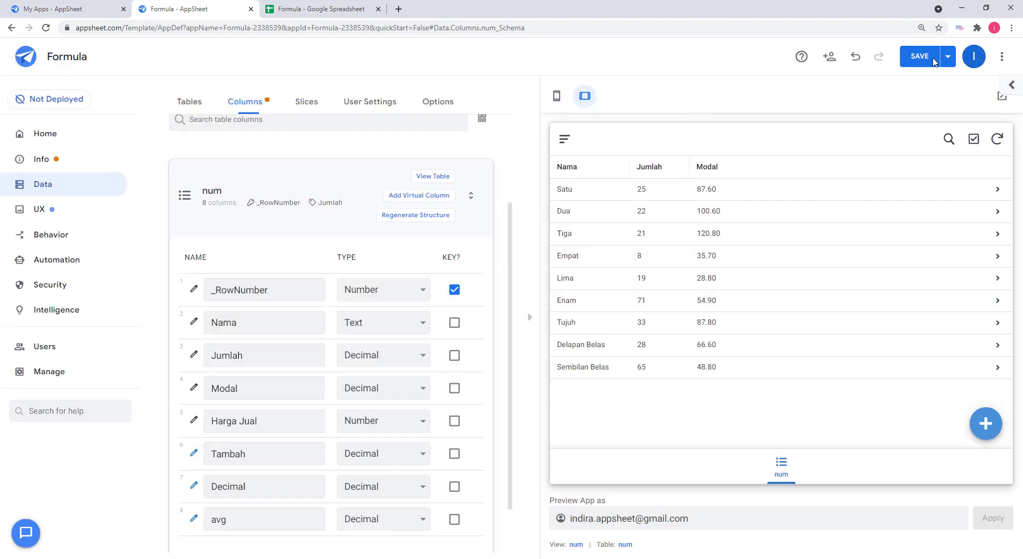
{"action": "left_click", "coordinate": [927, 57]}
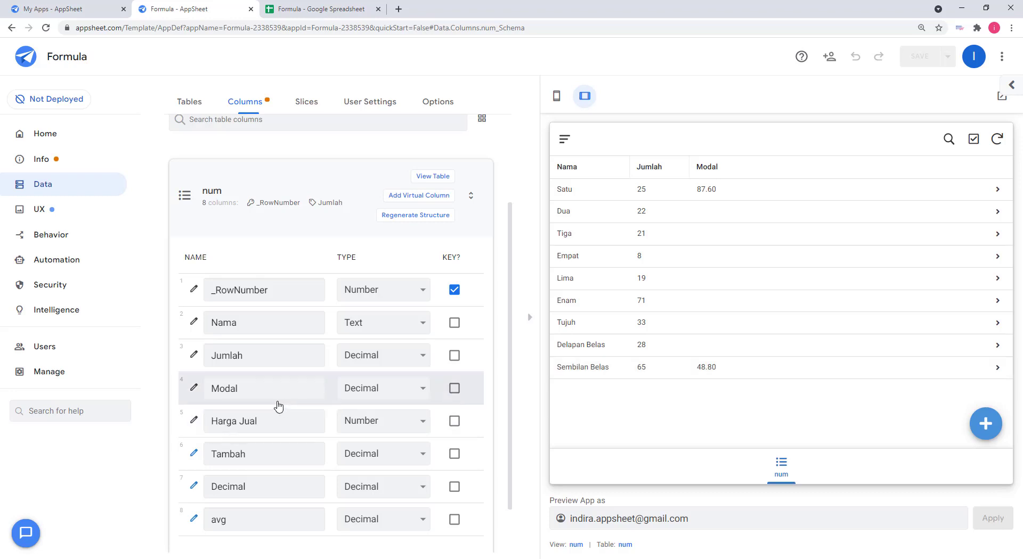
Replace the second condition in the Modal column's Show_If expression with [nama]="tujuh", giving or([Jumlah]=65,[nama]="tujuh"), and save the app
{"action": "left_click", "coordinate": [204, 420]}
{"action": "left_click", "coordinate": [193, 389]}
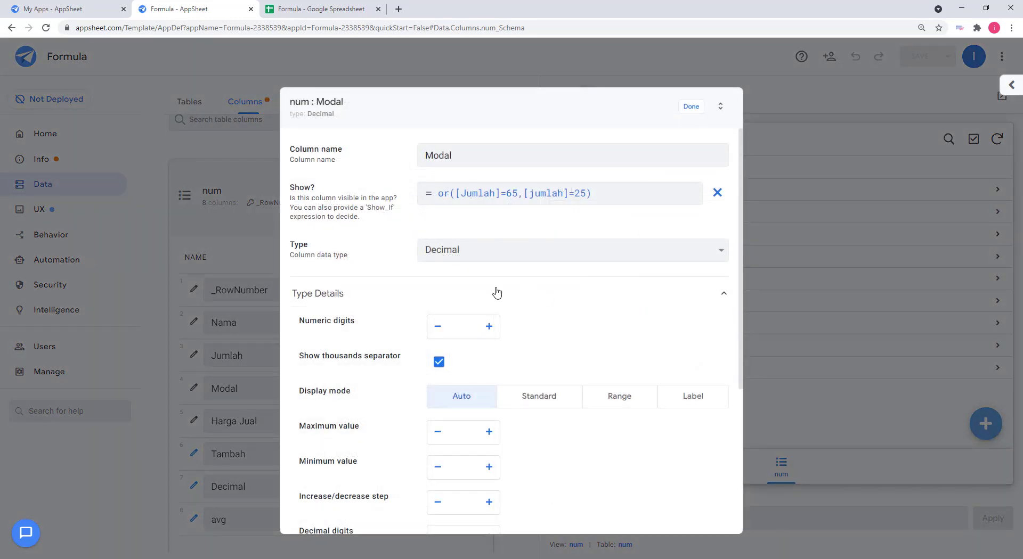
{"action": "left_click", "coordinate": [555, 195]}
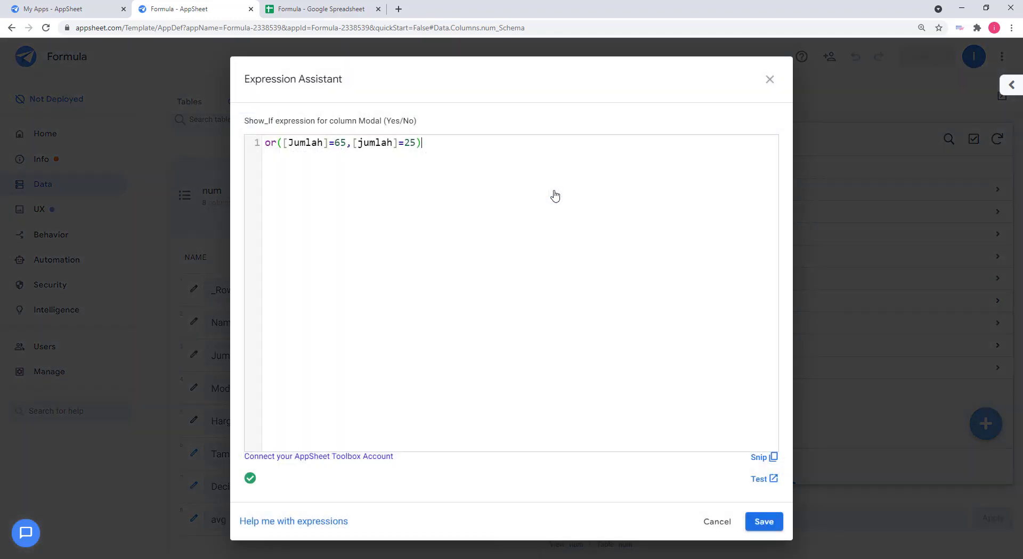
{"action": "double_click", "coordinate": [376, 145]}
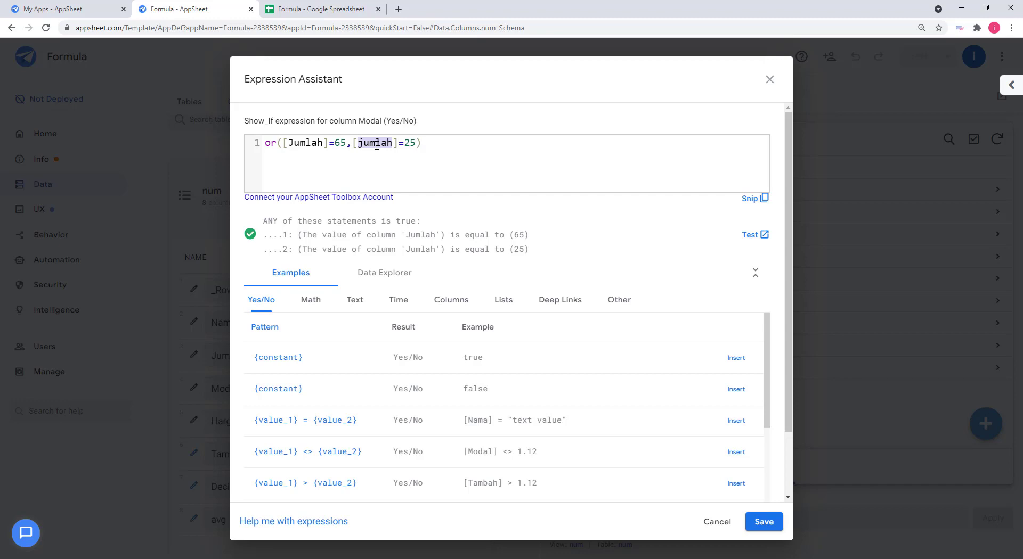
{"action": "type", "text": "nama"}
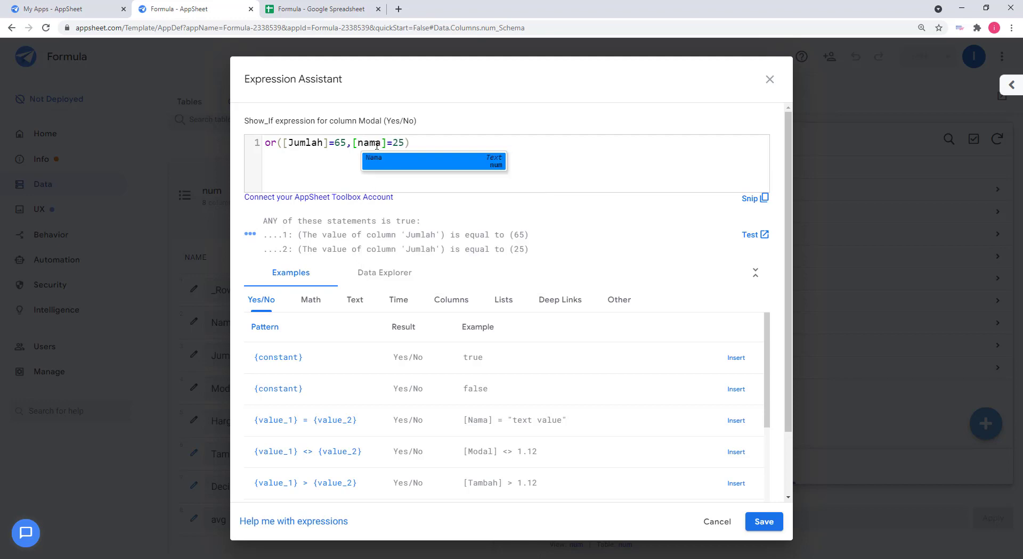
{"action": "double_click", "coordinate": [397, 144]}
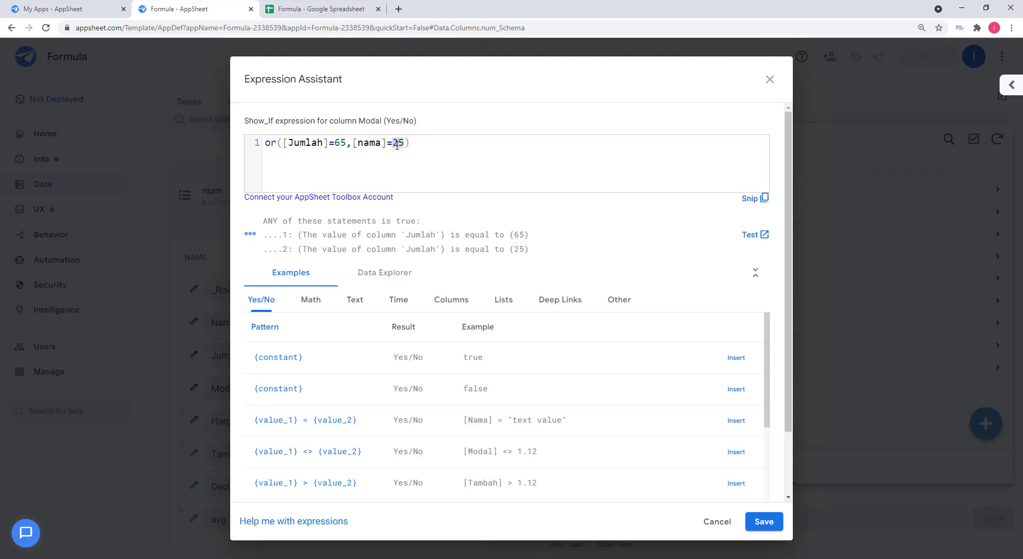
{"action": "type", "text": "\""}
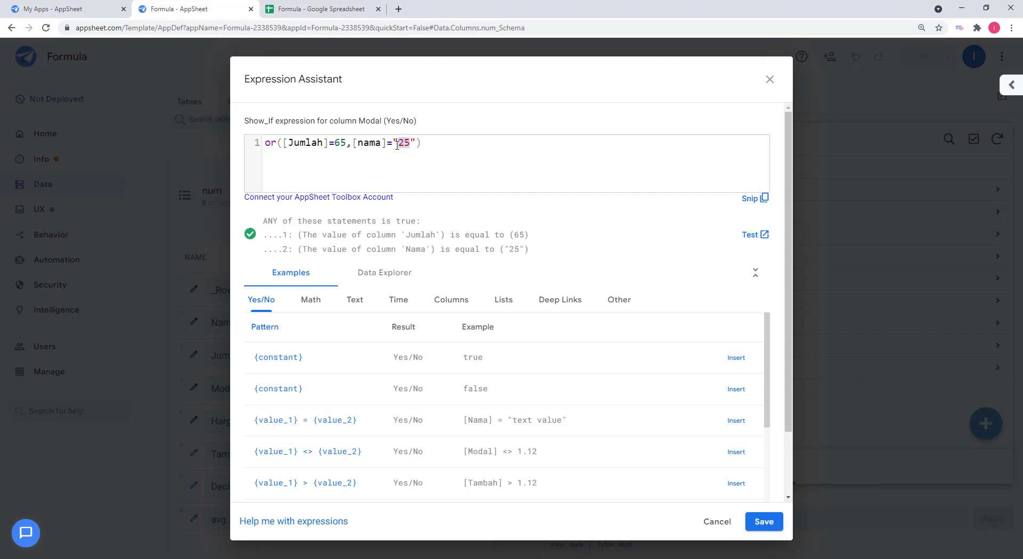
{"action": "type", "text": "tujuh"}
{"action": "left_click", "coordinate": [758, 524]}
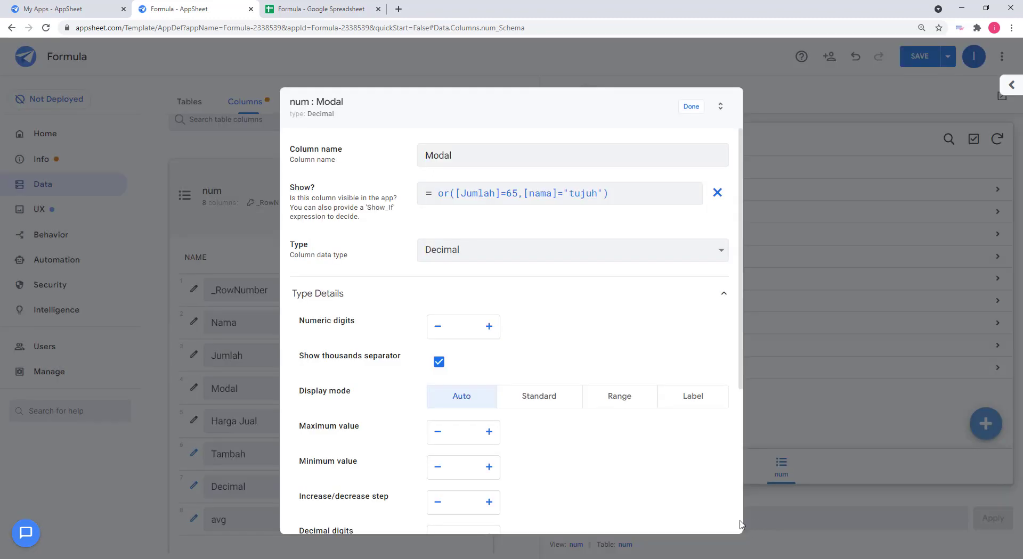
{"action": "left_click", "coordinate": [692, 105]}
{"action": "left_click", "coordinate": [914, 60]}
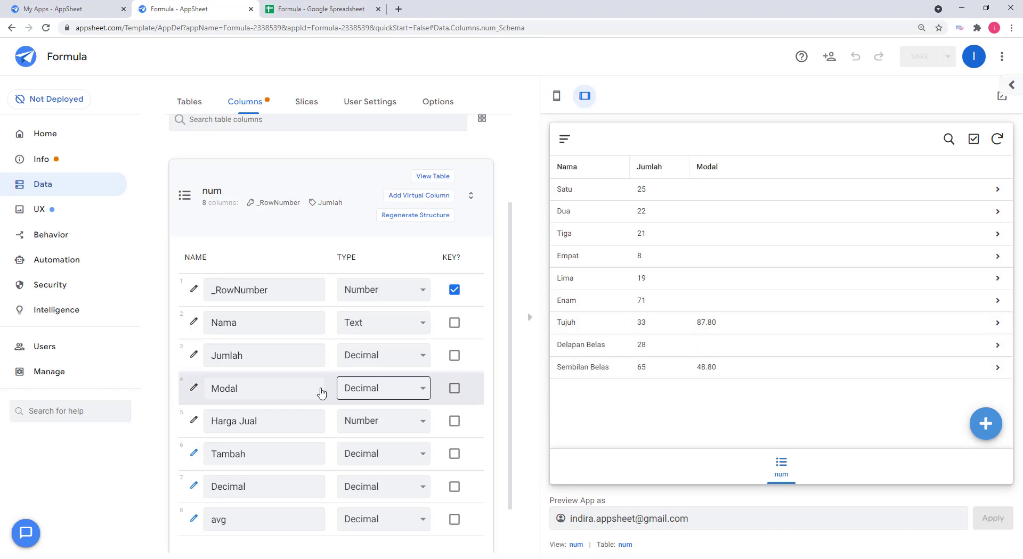
Replace the or function with and in the Modal column's Show_If expression, giving and([Jumlah]=65,[nama]="tujuh"), and save the app
{"action": "left_click", "coordinate": [193, 389]}
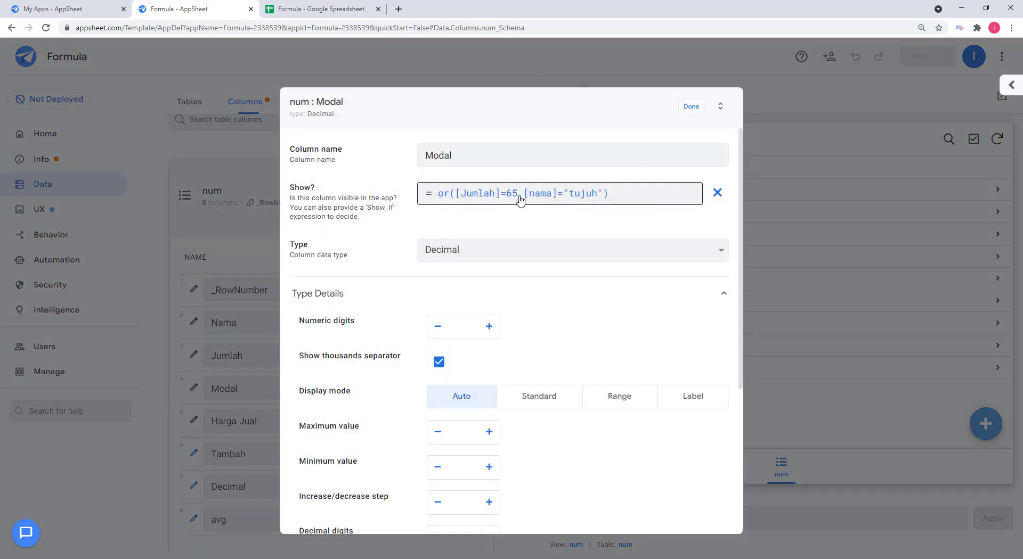
{"action": "left_click", "coordinate": [539, 193]}
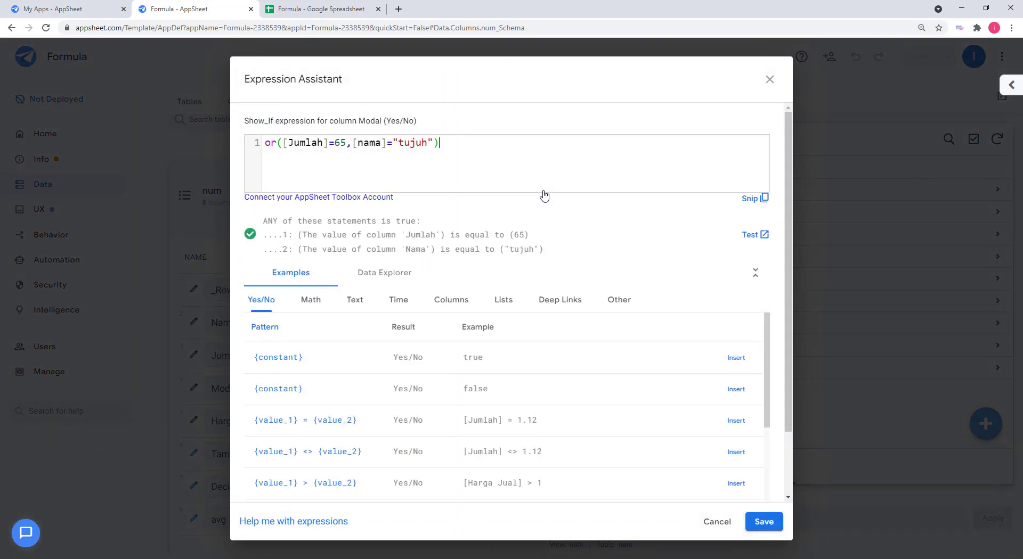
{"action": "left_click", "coordinate": [345, 143]}
{"action": "double_click", "coordinate": [269, 142]}
{"action": "type", "text": "and"}
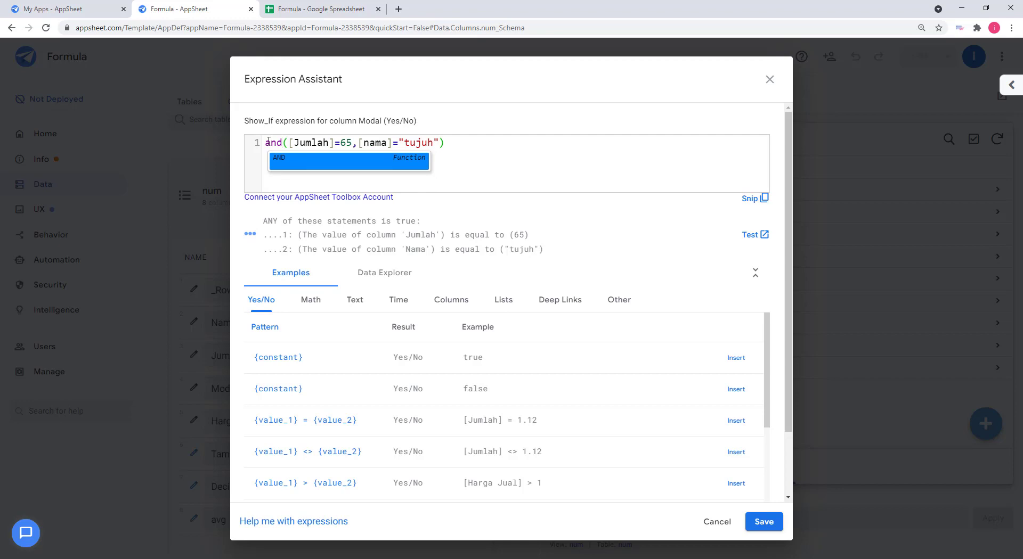
{"action": "left_click", "coordinate": [514, 166]}
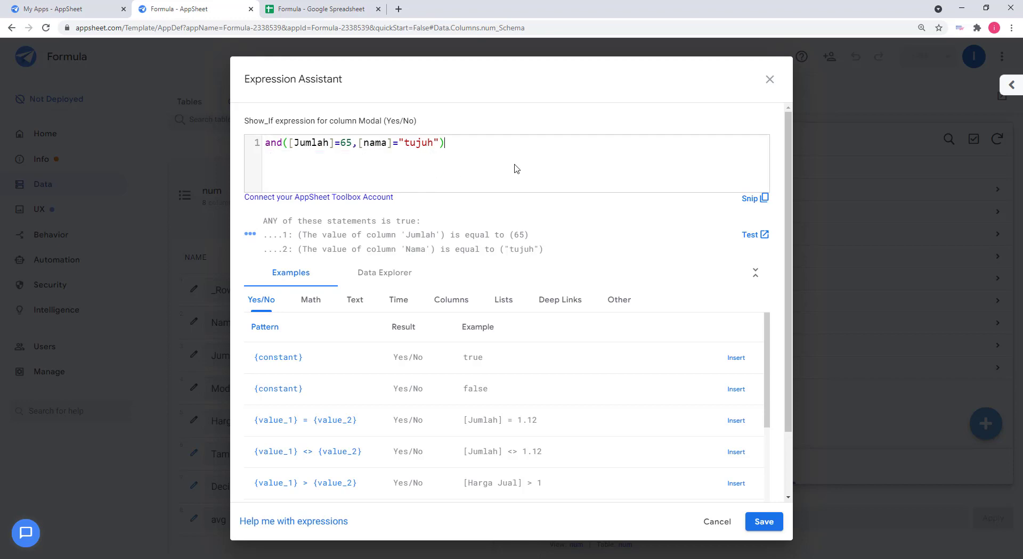
{"action": "left_click", "coordinate": [764, 522]}
{"action": "left_click", "coordinate": [695, 105]}
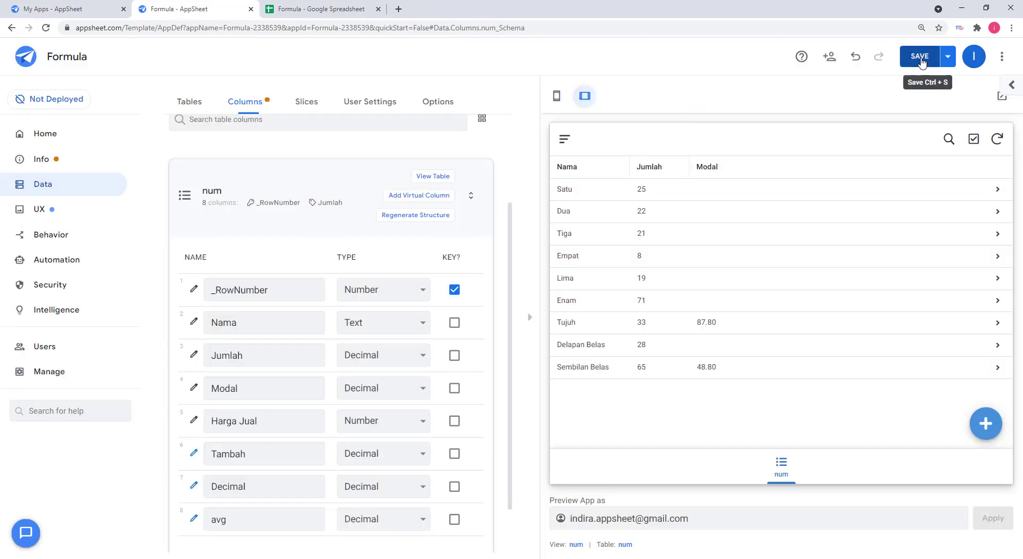
{"action": "left_click", "coordinate": [921, 58]}
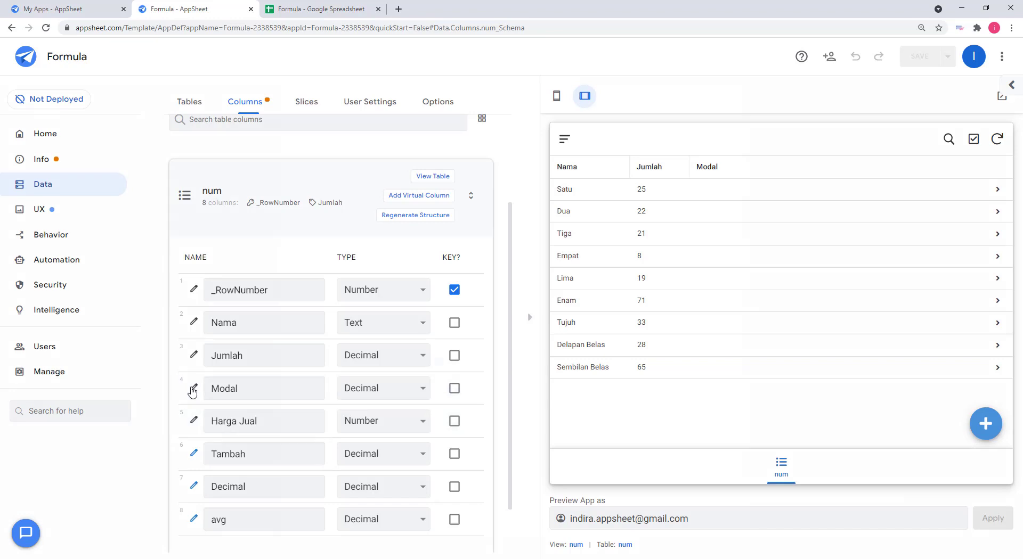
Look up the NOT pattern among the Yes/No examples for the Modal column's Show_If expression and clear the existing expression
{"action": "left_click", "coordinate": [192, 388]}
{"action": "scroll", "coordinate": [599, 317], "scroll_direction": "down", "scroll_amount": 1}
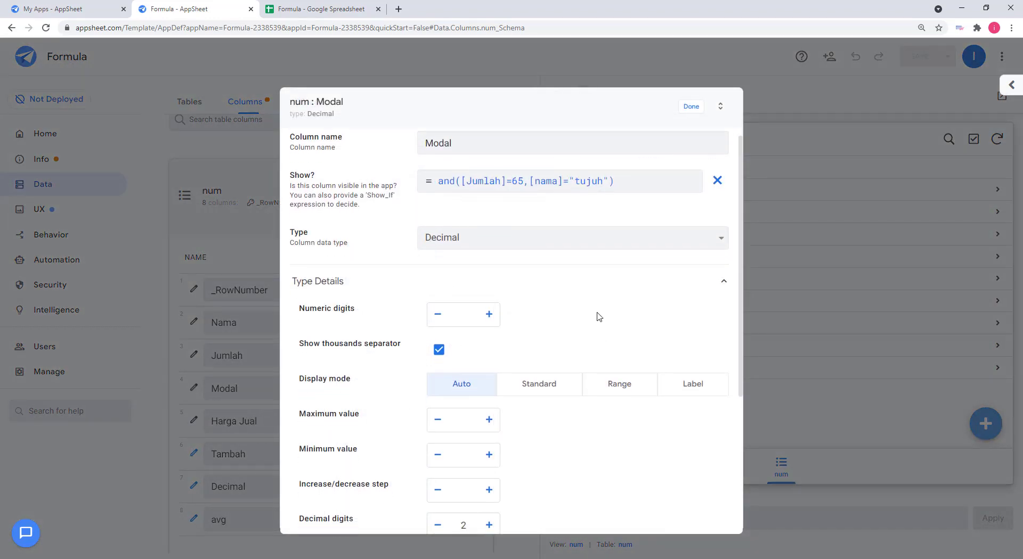
{"action": "scroll", "coordinate": [600, 317], "scroll_direction": "down", "scroll_amount": 4}
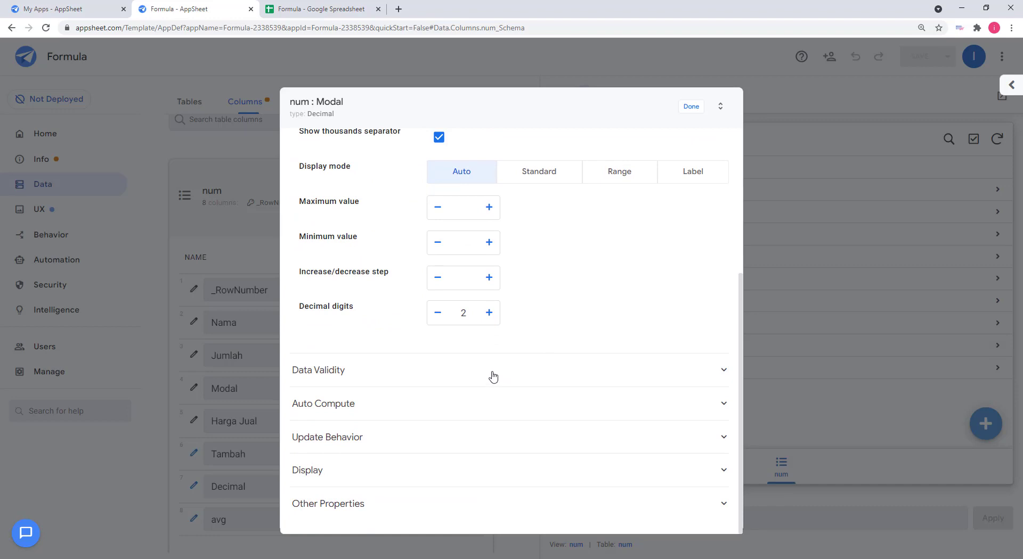
{"action": "left_click", "coordinate": [493, 377]}
{"action": "scroll", "coordinate": [561, 321], "scroll_direction": "up", "scroll_amount": 4}
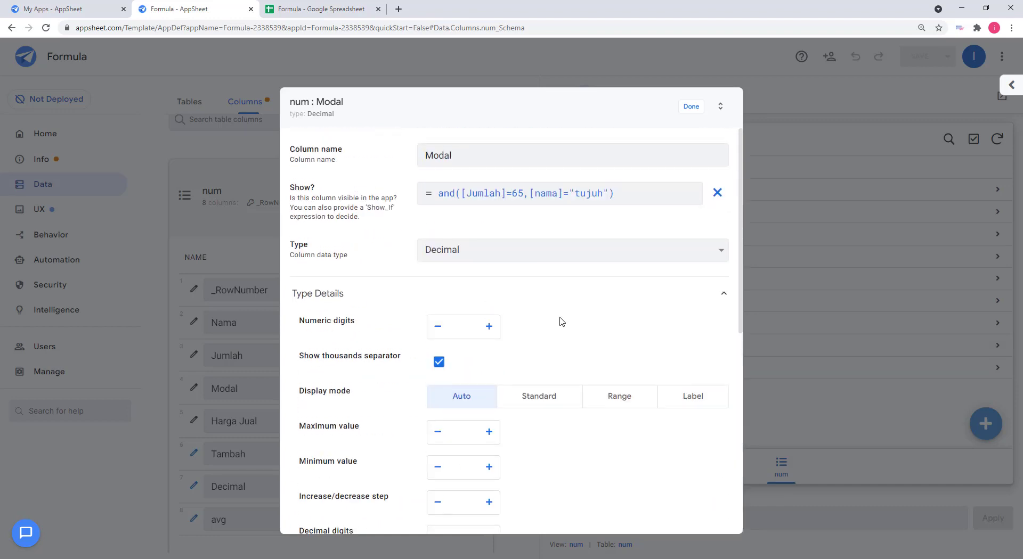
{"action": "left_click", "coordinate": [534, 197]}
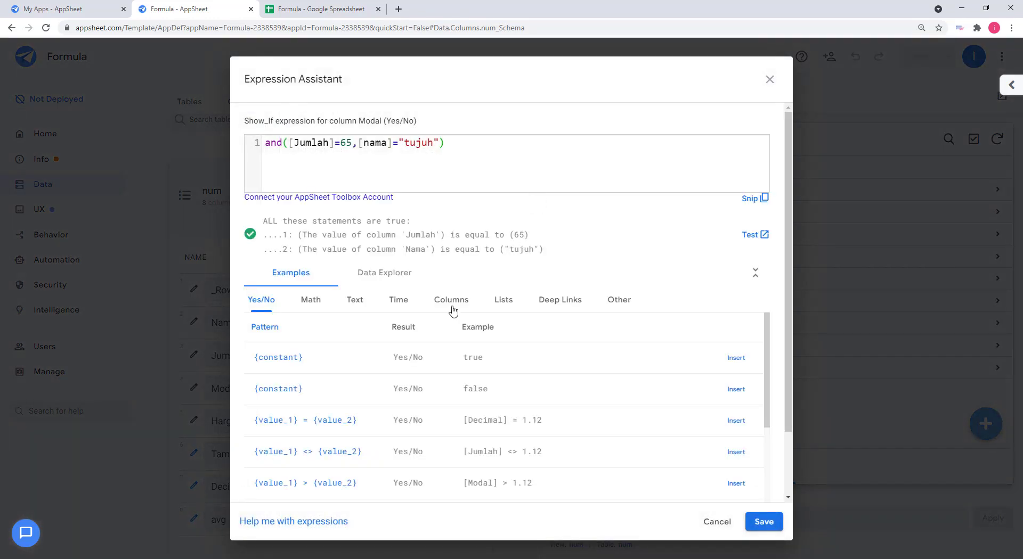
{"action": "scroll", "coordinate": [381, 420], "scroll_direction": "down", "scroll_amount": 4}
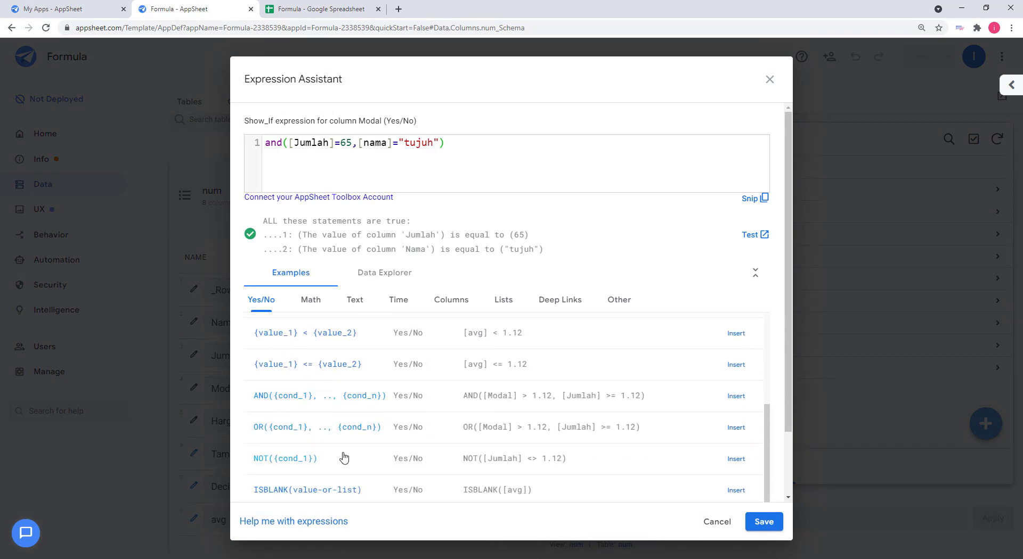
{"action": "scroll", "coordinate": [344, 458], "scroll_direction": "down", "scroll_amount": 1}
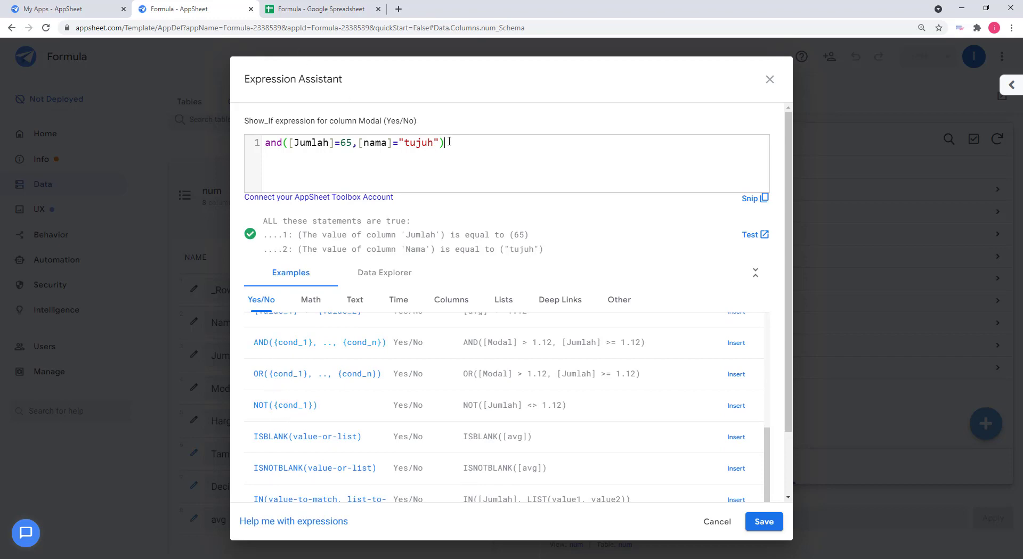
{"action": "left_click_drag", "start_coordinate": [456, 141], "coordinate": [255, 142]}
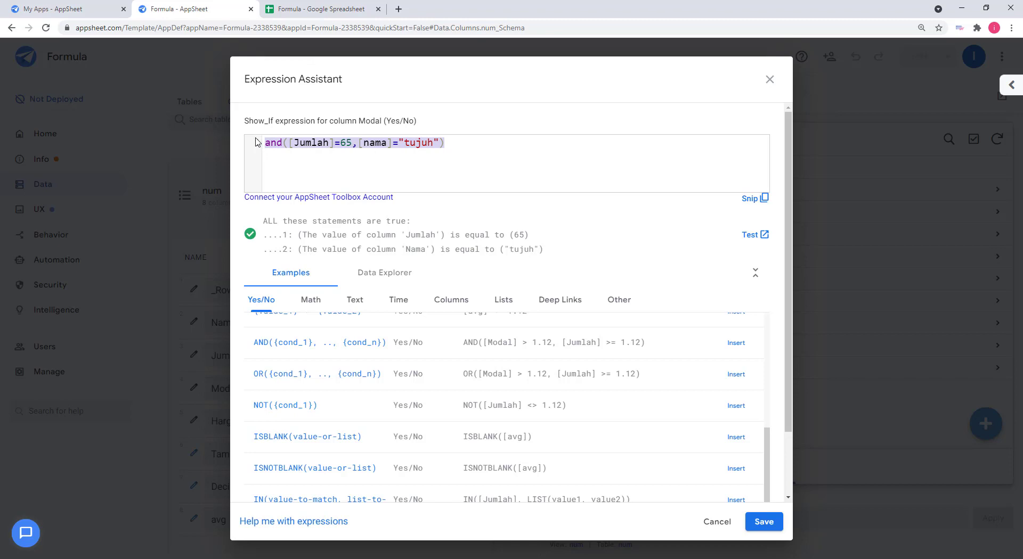
{"action": "key", "text": "BackSpace"}
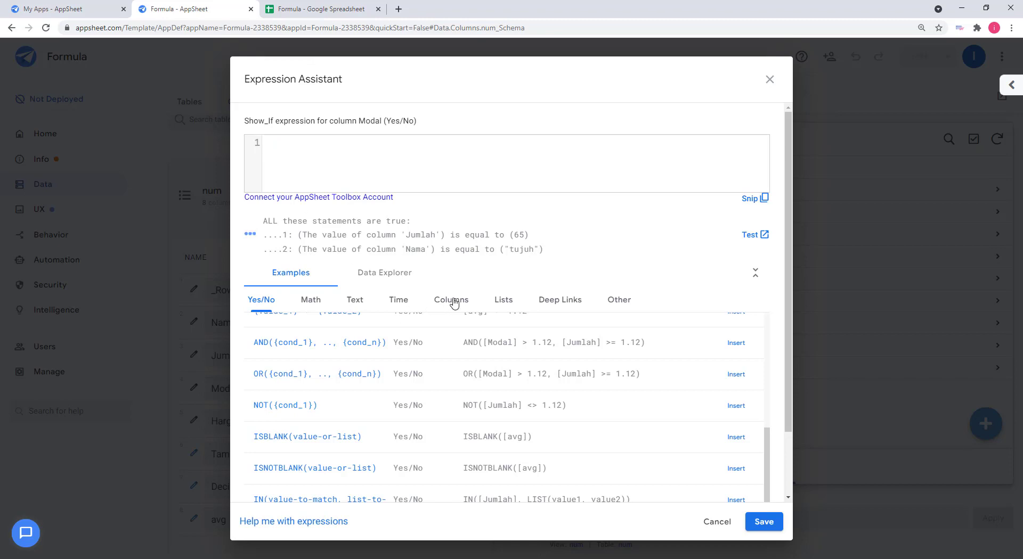
Enter not([jumlah]=25) as the Modal column's Show_If expression
{"action": "type", "text": "n"}
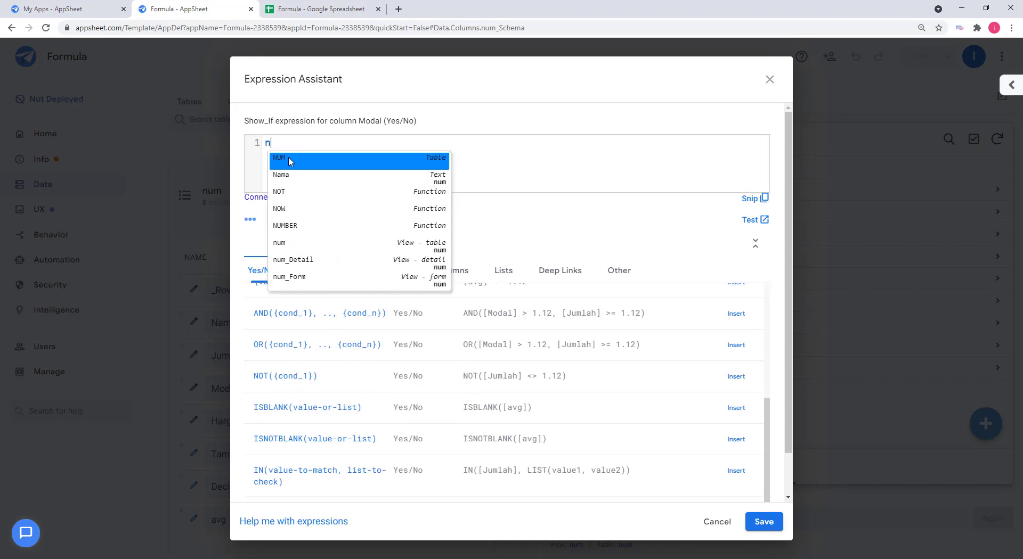
{"action": "type", "text": "ot"}
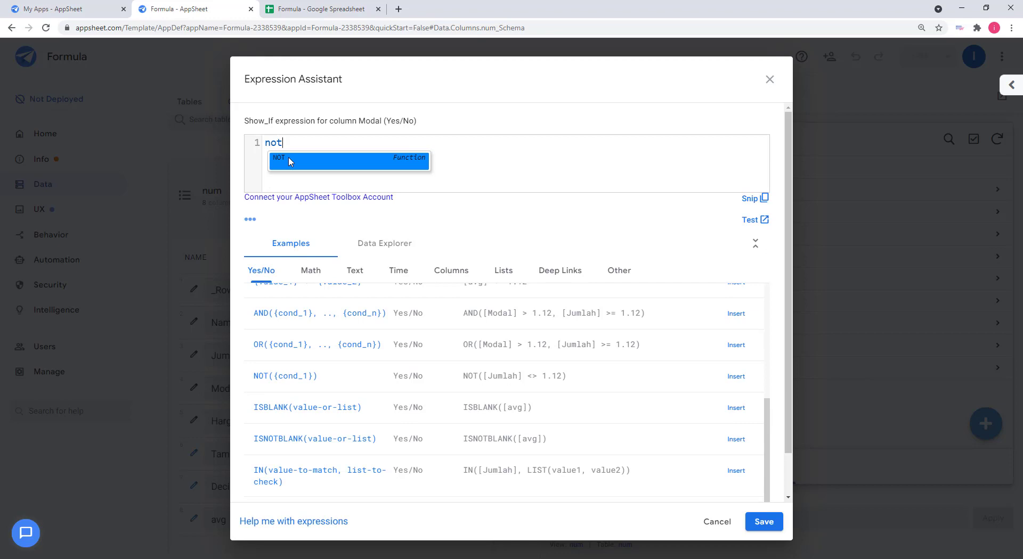
{"action": "type", "text": "("}
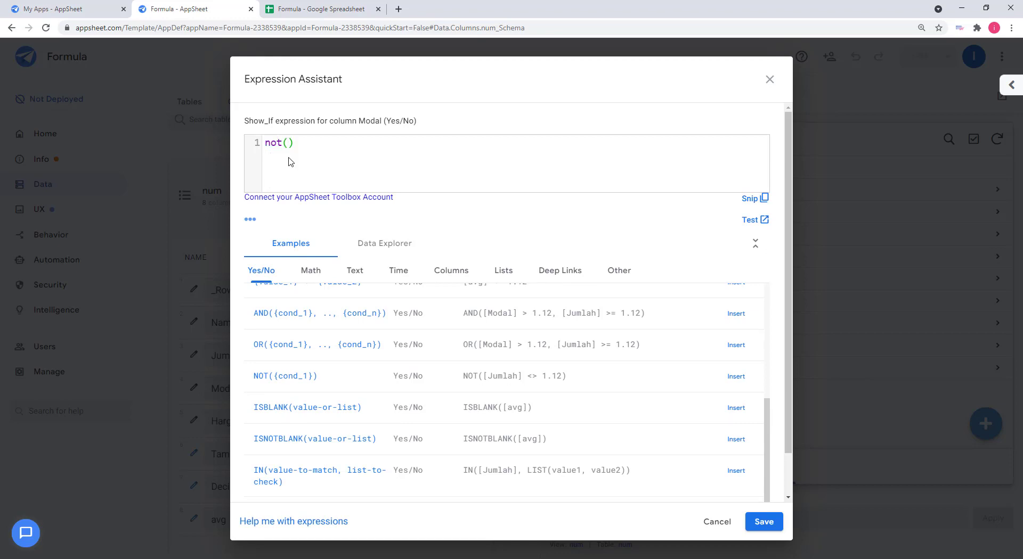
{"action": "type", "text": "["}
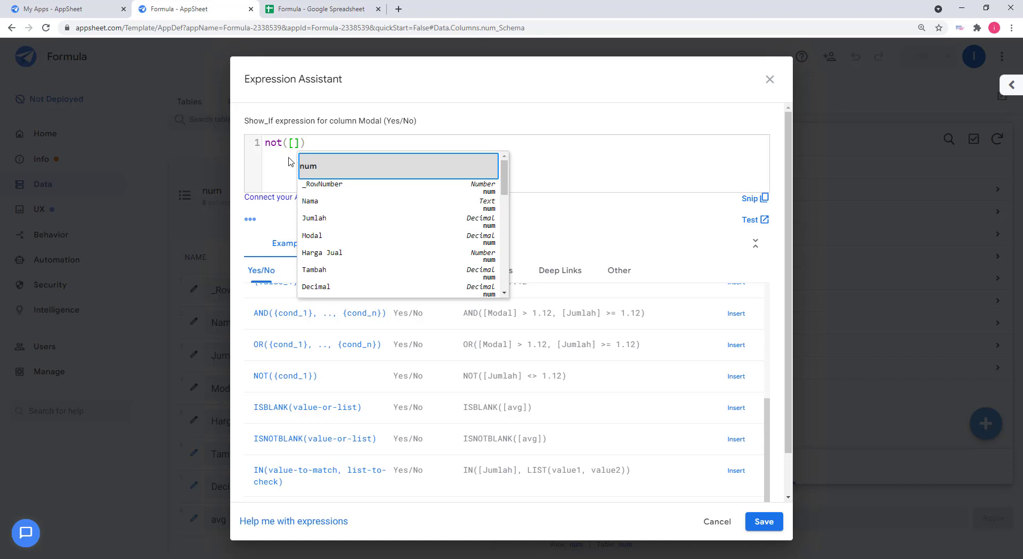
{"action": "type", "text": "jum"}
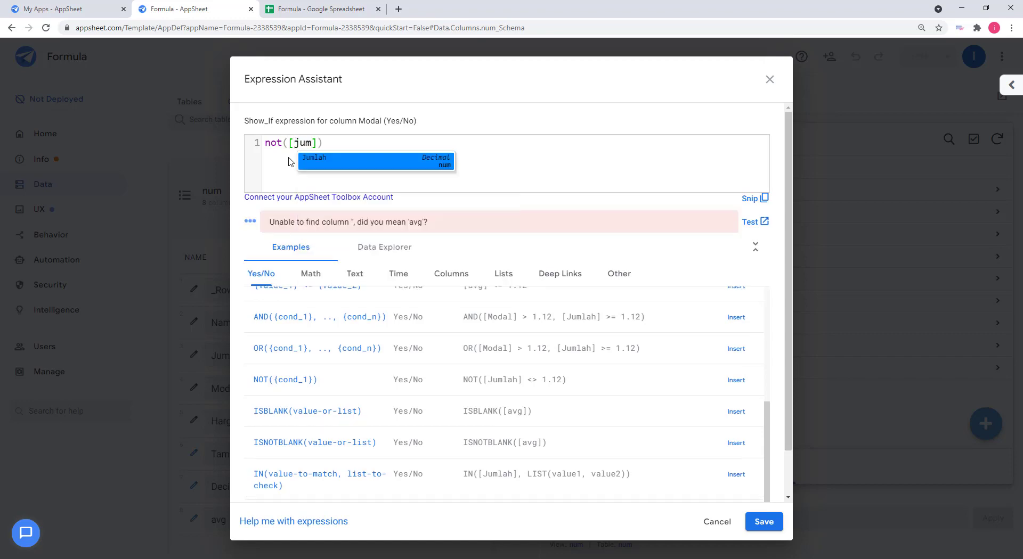
{"action": "type", "text": "lah"}
{"action": "key", "text": "Right"}
{"action": "type", "text": "="}
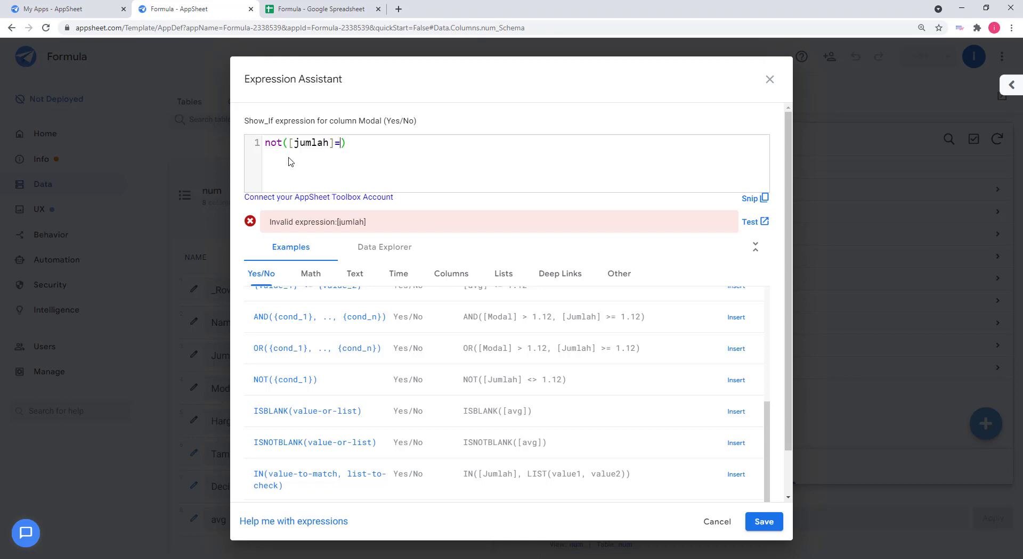
{"action": "type", "text": "25"}
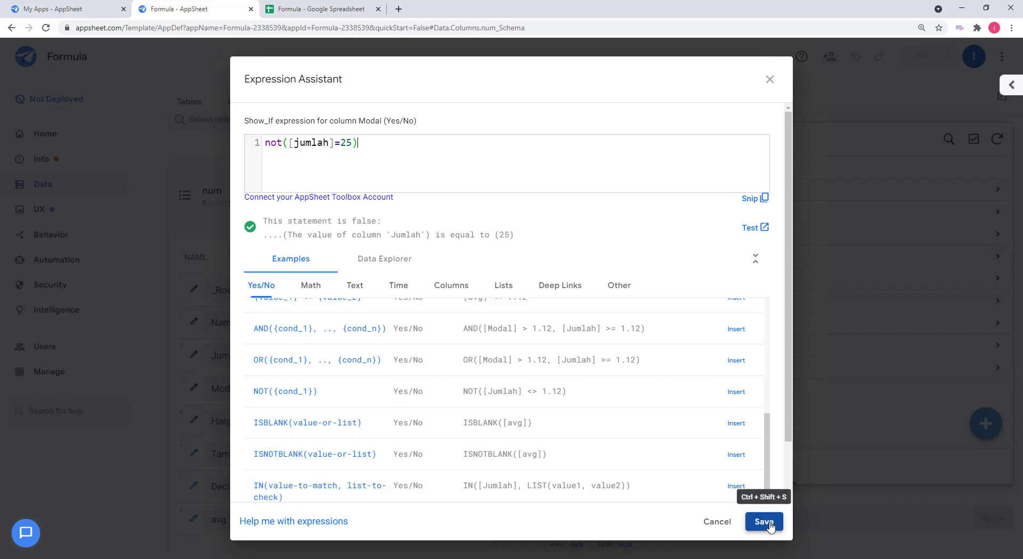
Write the alternative condition [jumlah]<>25 on a second line, copy it for reuse, and remove it from the expression
{"action": "key", "text": "Return"}
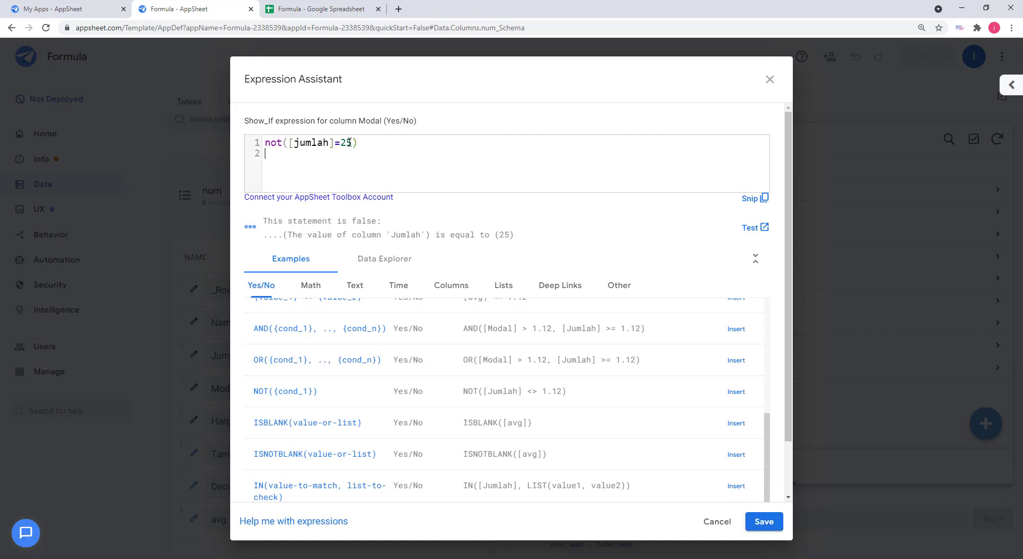
{"action": "type", "text": "["}
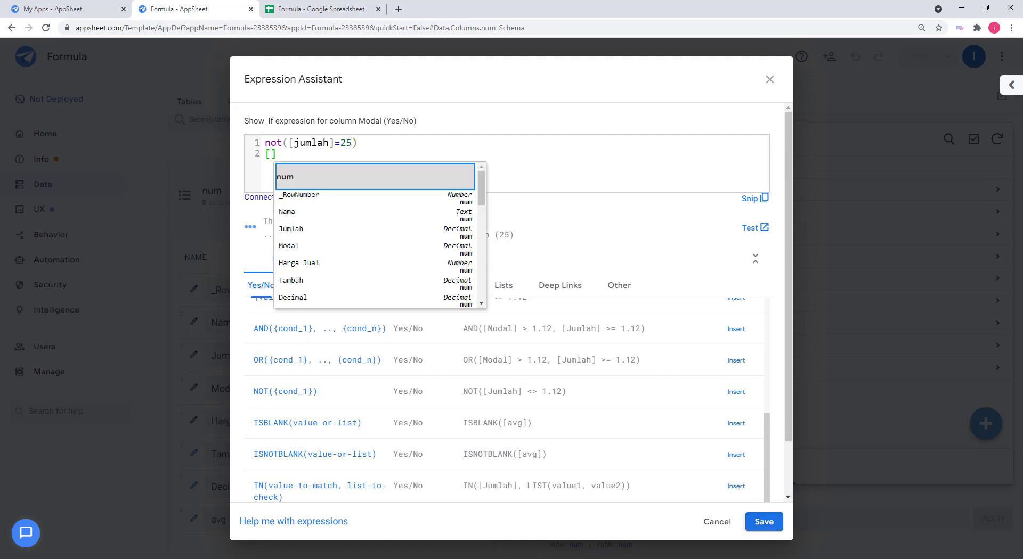
{"action": "type", "text": "jumlah"}
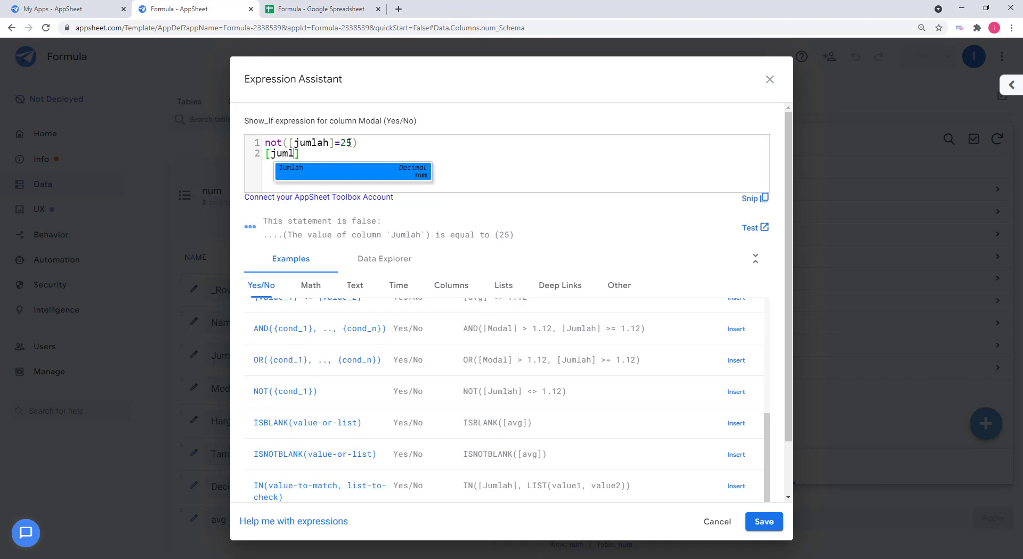
{"action": "type", "text": "]<>"}
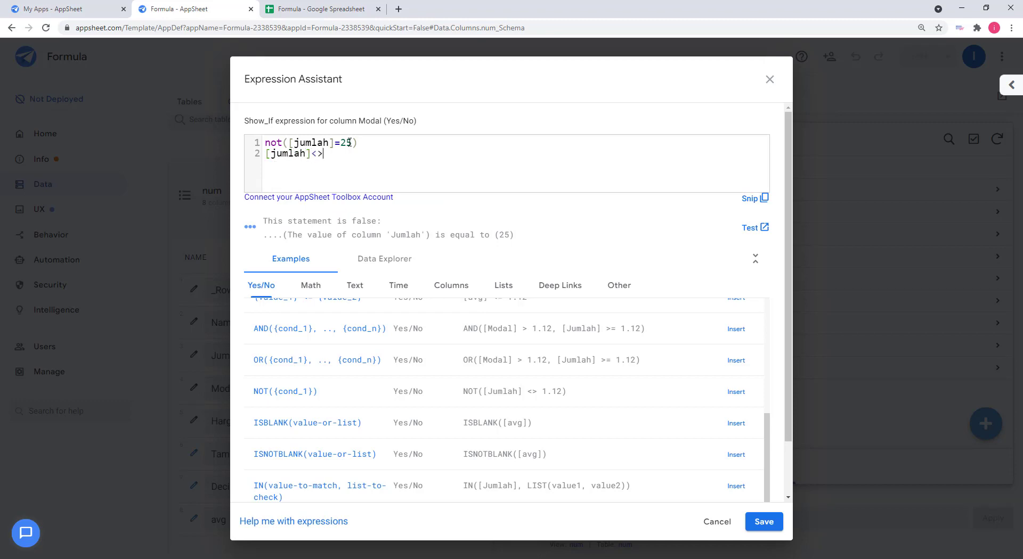
{"action": "type", "text": "25"}
{"action": "left_click_drag", "start_coordinate": [353, 156], "coordinate": [232, 154]}
{"action": "key", "text": "ctrl+c"}
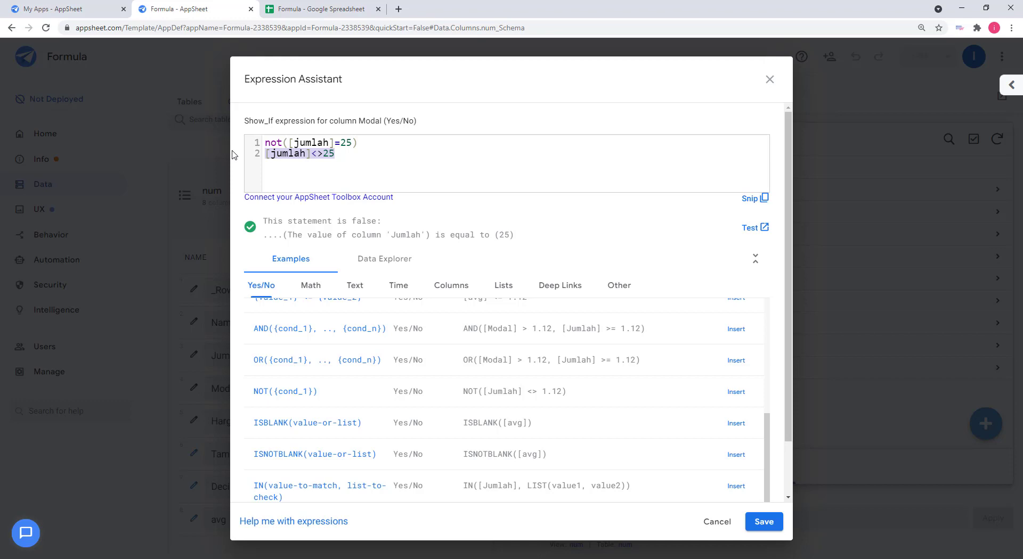
{"action": "key", "text": "BackSpace"}
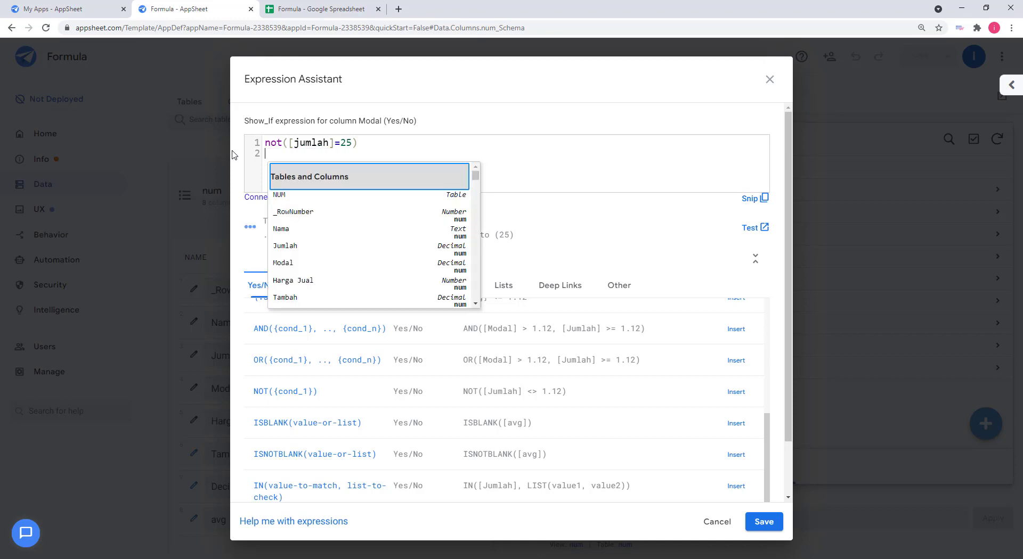
Save the Modal column's NOT expression, close the column settings, and save the app
{"action": "left_click", "coordinate": [762, 522]}
{"action": "left_click", "coordinate": [698, 109]}
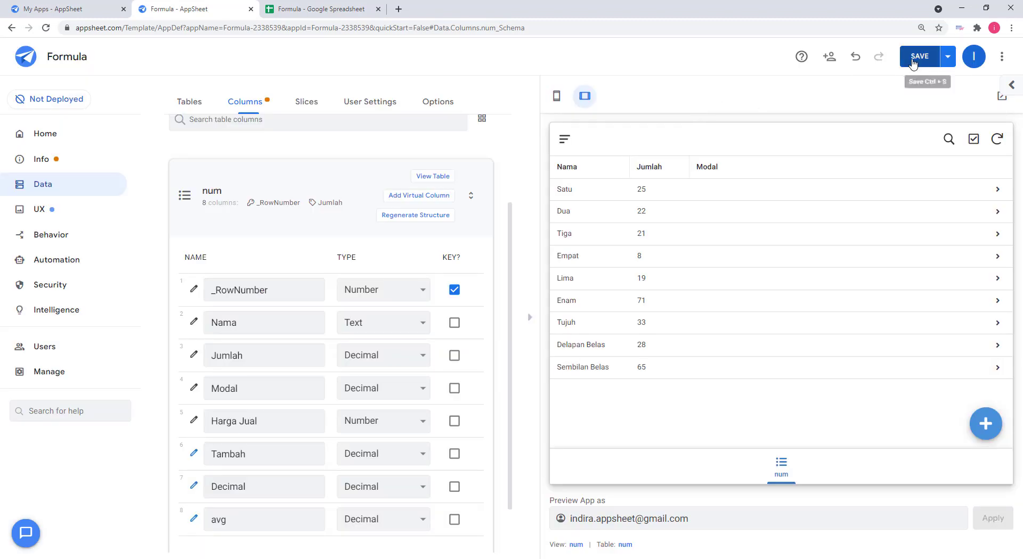
{"action": "left_click", "coordinate": [916, 60]}
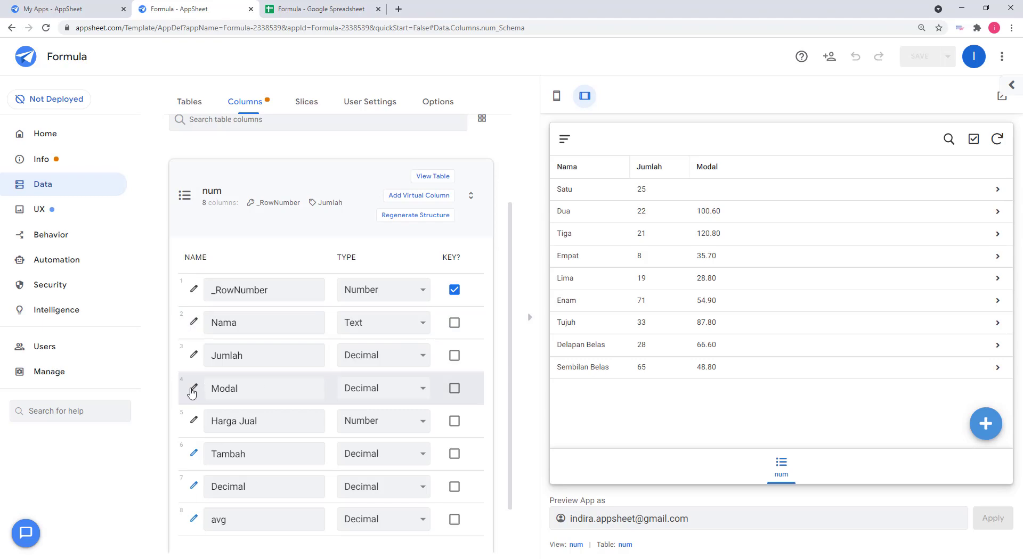
Replace the Modal column's Show_If expression with the copied condition [jumlah]<>25 and save the app
{"action": "left_click", "coordinate": [193, 389]}
{"action": "left_click", "coordinate": [518, 198]}
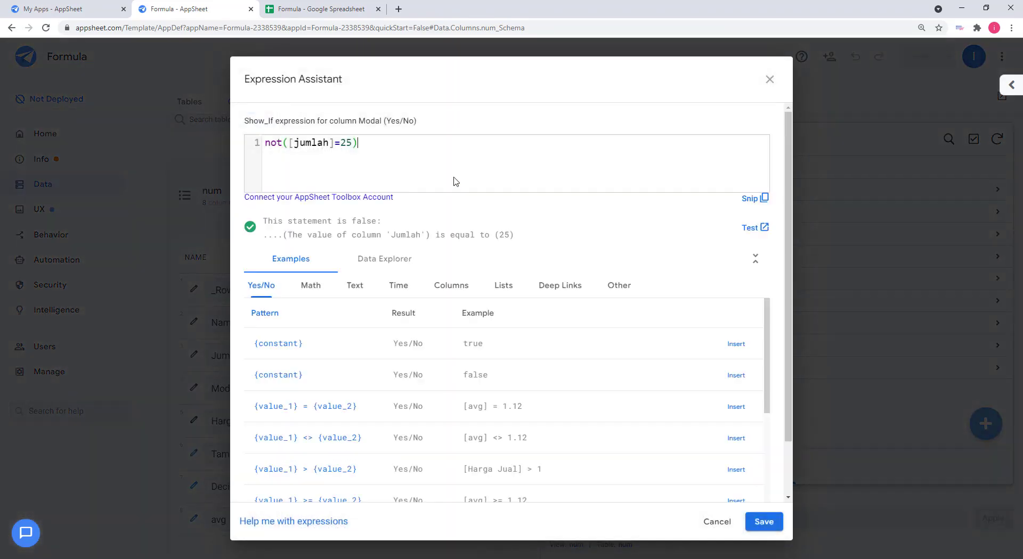
{"action": "left_click_drag", "start_coordinate": [380, 145], "coordinate": [254, 121]}
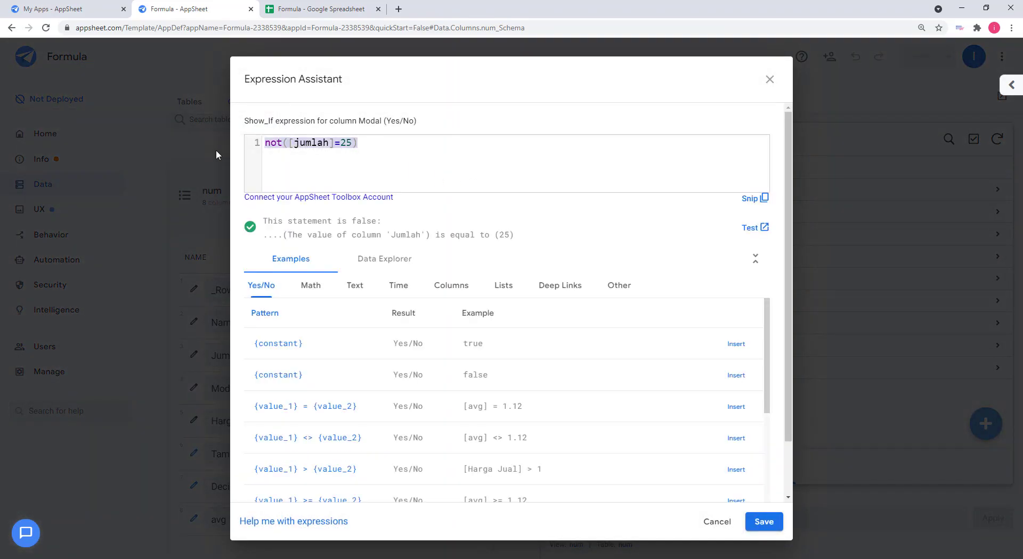
{"action": "key", "text": "ctrl+v"}
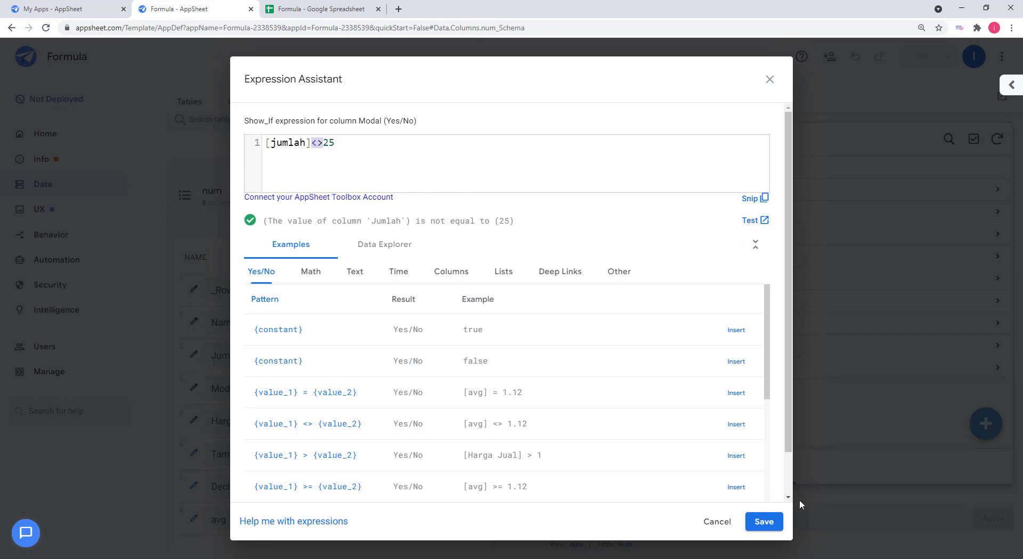
{"action": "left_click", "coordinate": [764, 521]}
{"action": "left_click", "coordinate": [693, 108]}
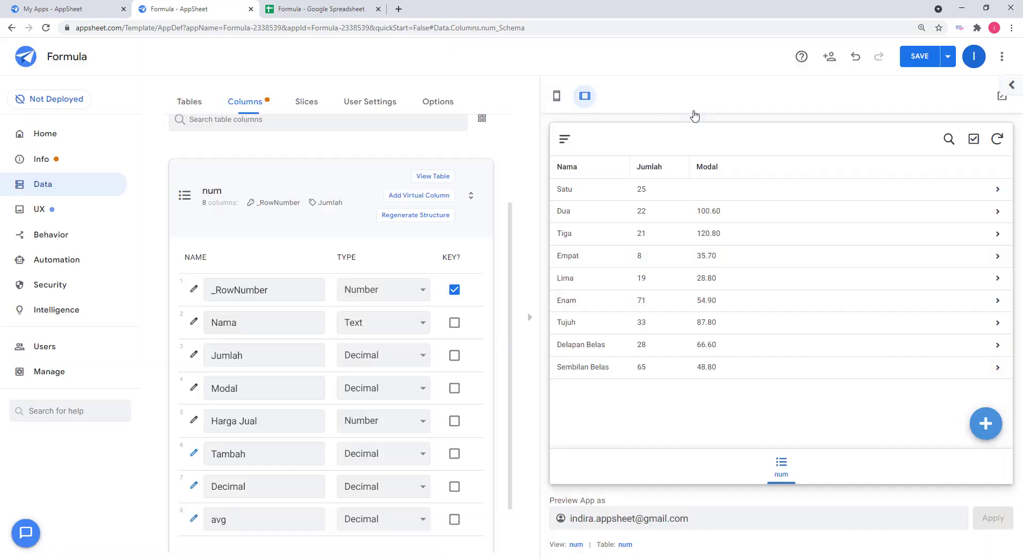
{"action": "left_click", "coordinate": [921, 58]}
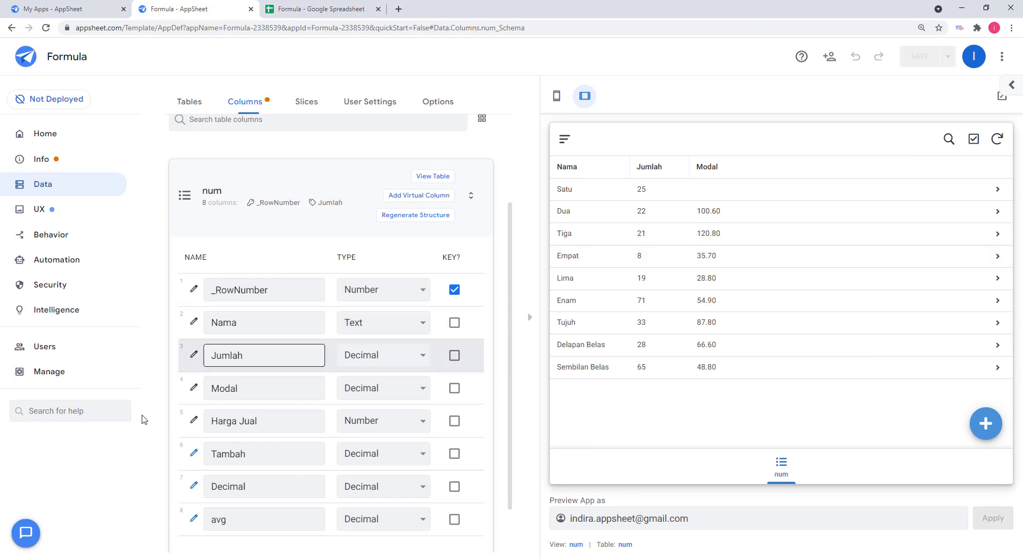
Look up the ISBLANK pattern among the Yes/No examples and replace the Modal column's Show_If expression with isblank([Nama])
{"action": "left_click", "coordinate": [194, 389]}
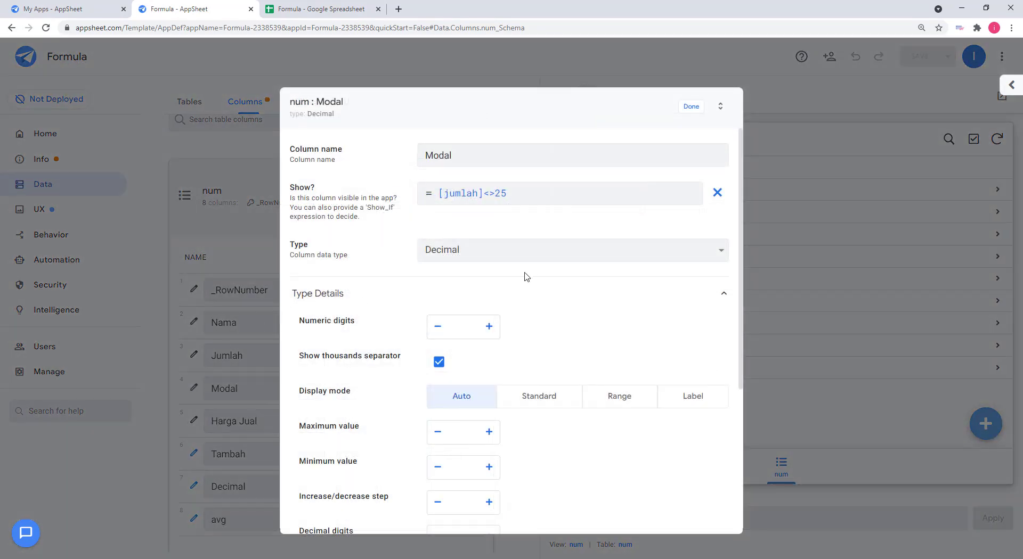
{"action": "left_click", "coordinate": [520, 197]}
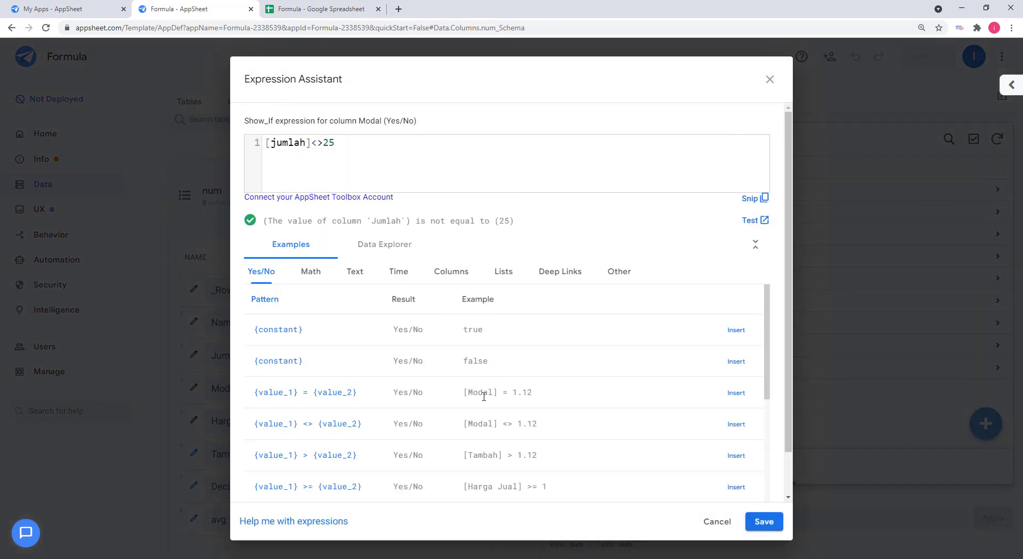
{"action": "scroll", "coordinate": [499, 380], "scroll_direction": "down", "scroll_amount": 1}
{"action": "scroll", "coordinate": [499, 381], "scroll_direction": "down", "scroll_amount": 4}
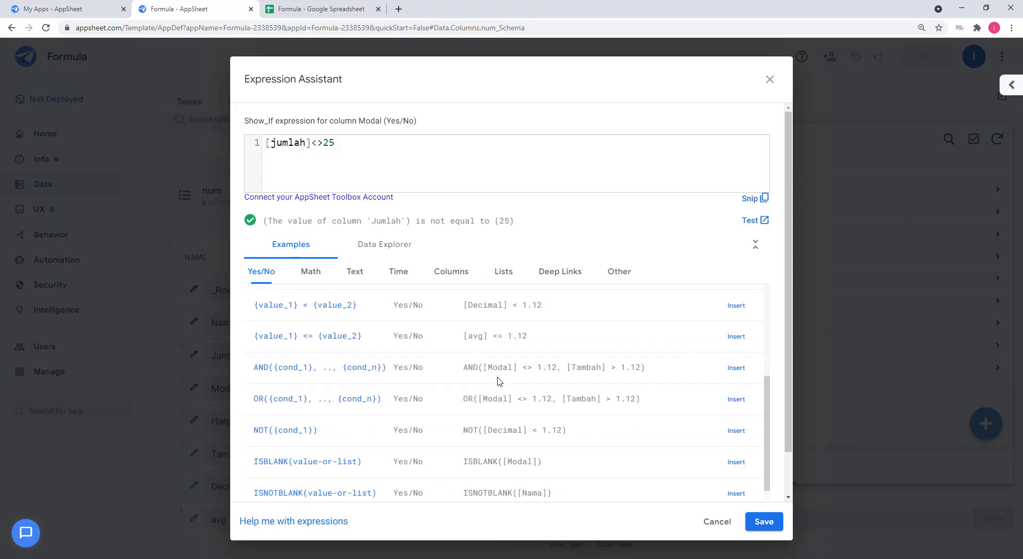
{"action": "scroll", "coordinate": [499, 381], "scroll_direction": "down", "scroll_amount": 1}
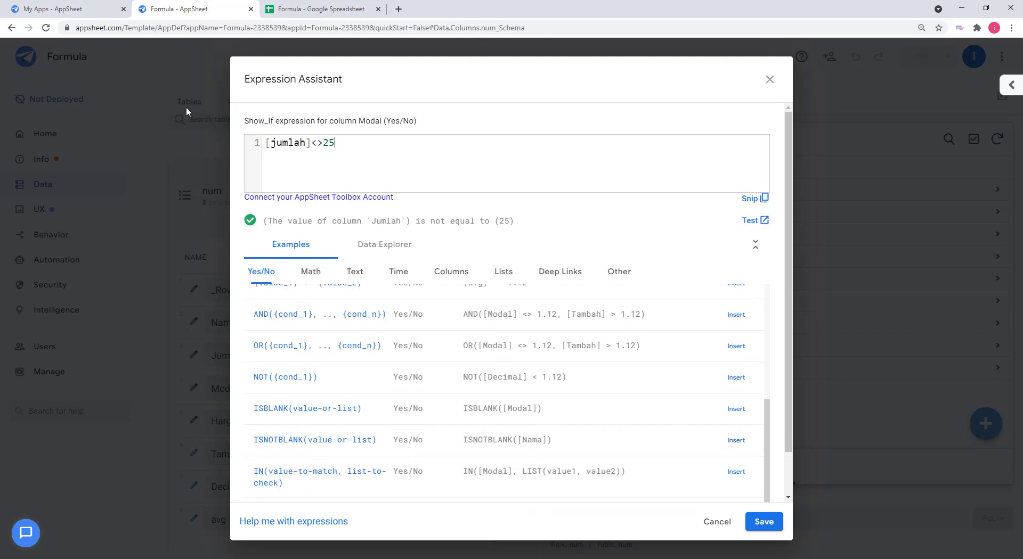
{"action": "left_click_drag", "start_coordinate": [362, 145], "coordinate": [257, 147]}
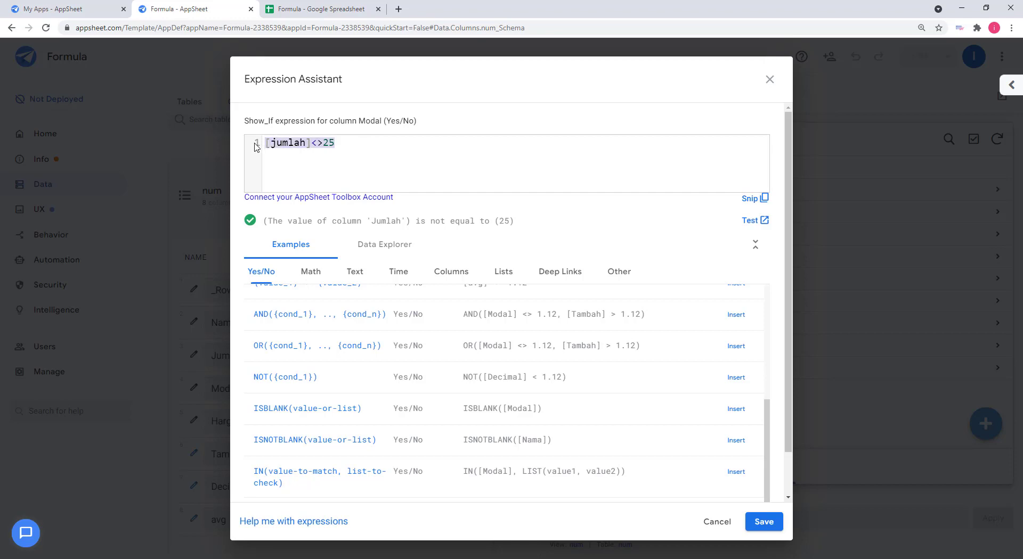
{"action": "type", "text": "is"}
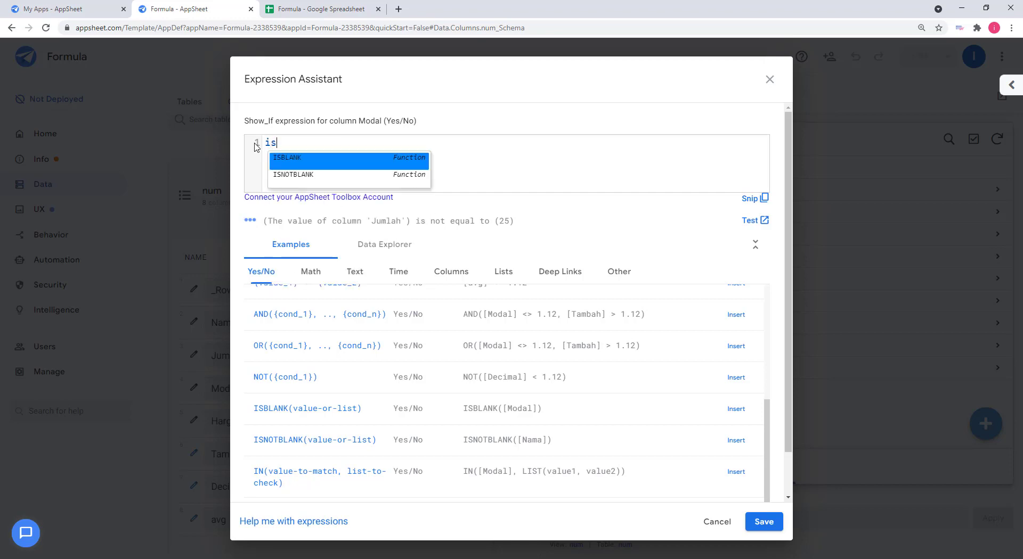
{"action": "type", "text": "blank"}
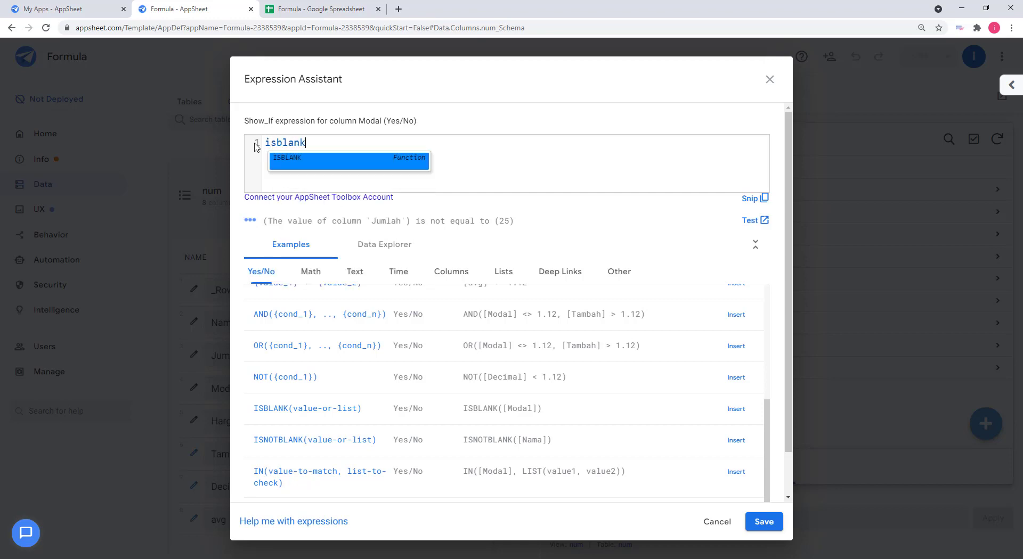
{"action": "type", "text": "("}
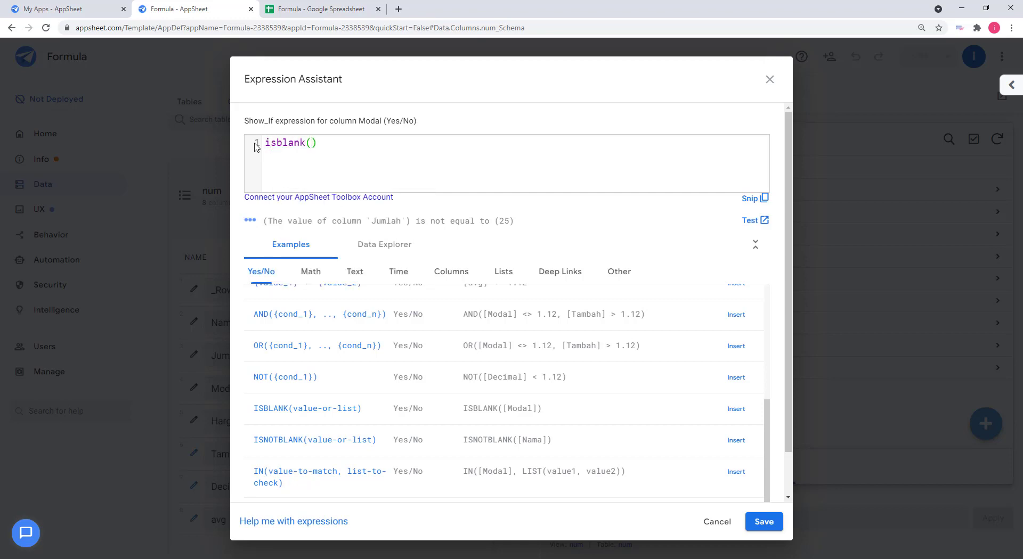
{"action": "left_click", "coordinate": [453, 273]}
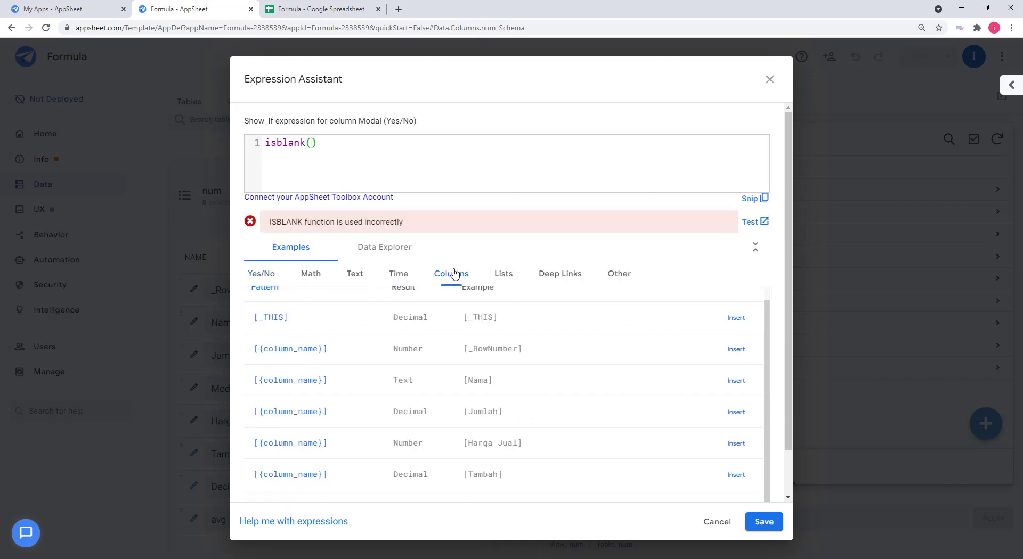
{"action": "left_click", "coordinate": [736, 382]}
Save the Modal column's ISBLANK expression, close the column settings, and save the app
{"action": "left_click", "coordinate": [764, 522]}
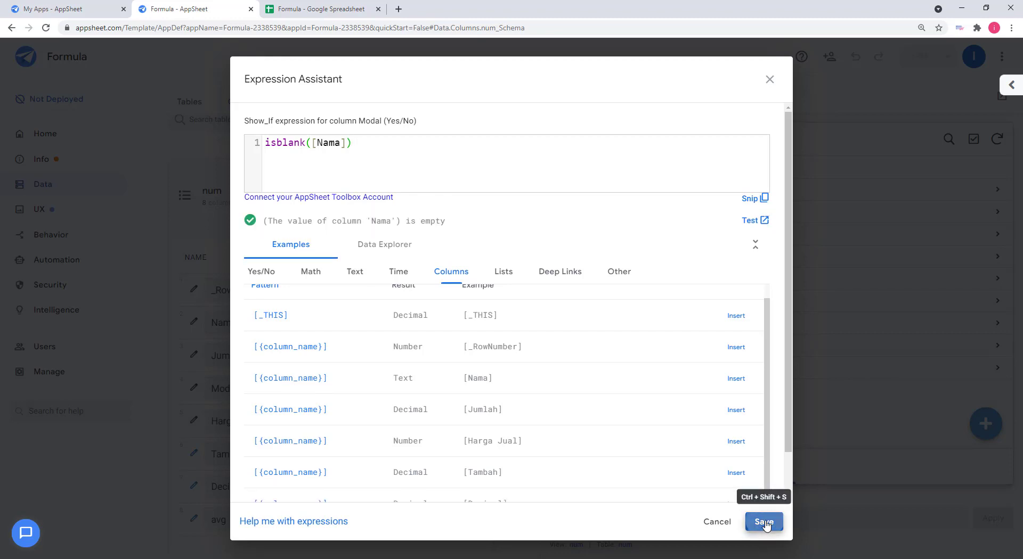
{"action": "left_click", "coordinate": [695, 110]}
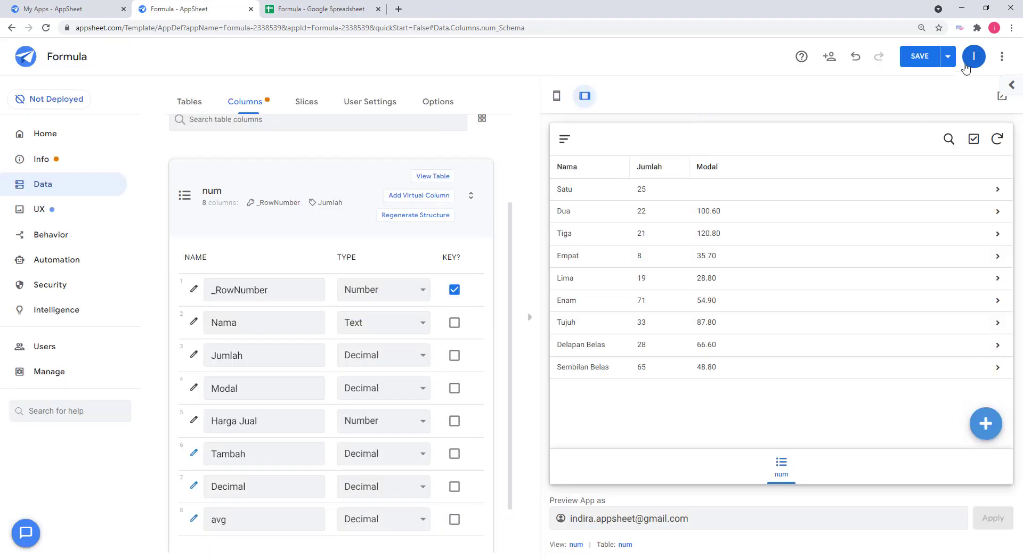
{"action": "left_click", "coordinate": [926, 61]}
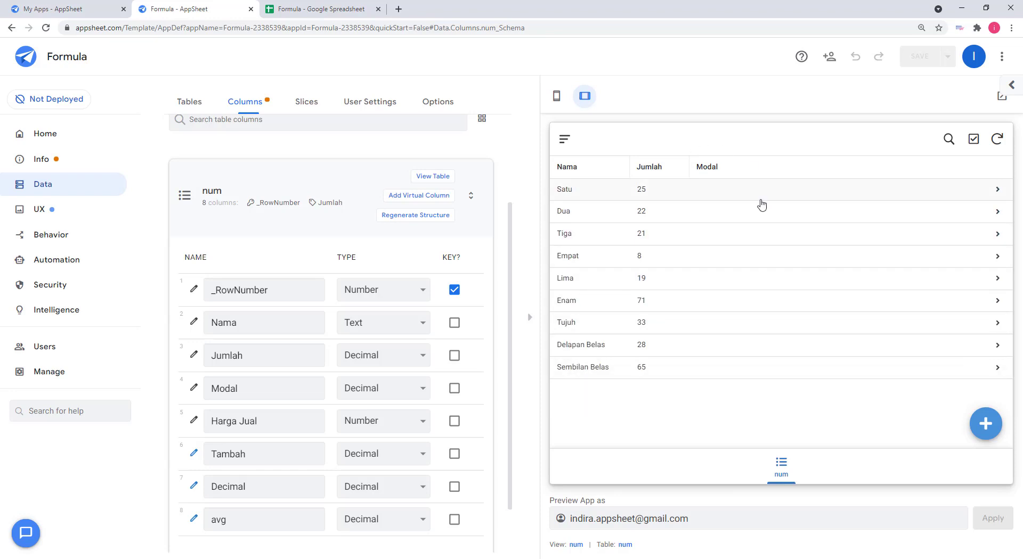
In the app preview, clear the Nama value of the Satu record, save it, and return to the num list
{"action": "left_click", "coordinate": [827, 190]}
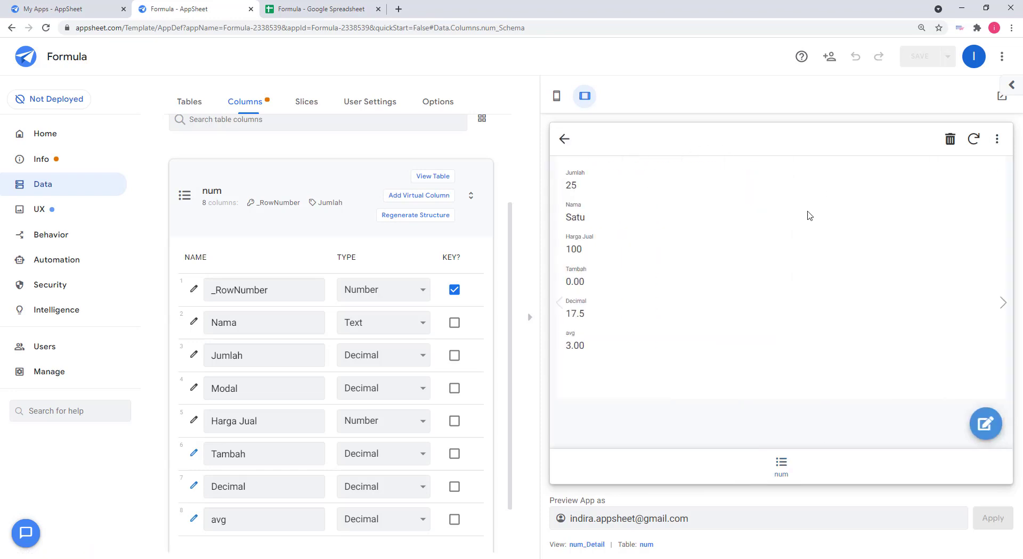
{"action": "left_click", "coordinate": [984, 425]}
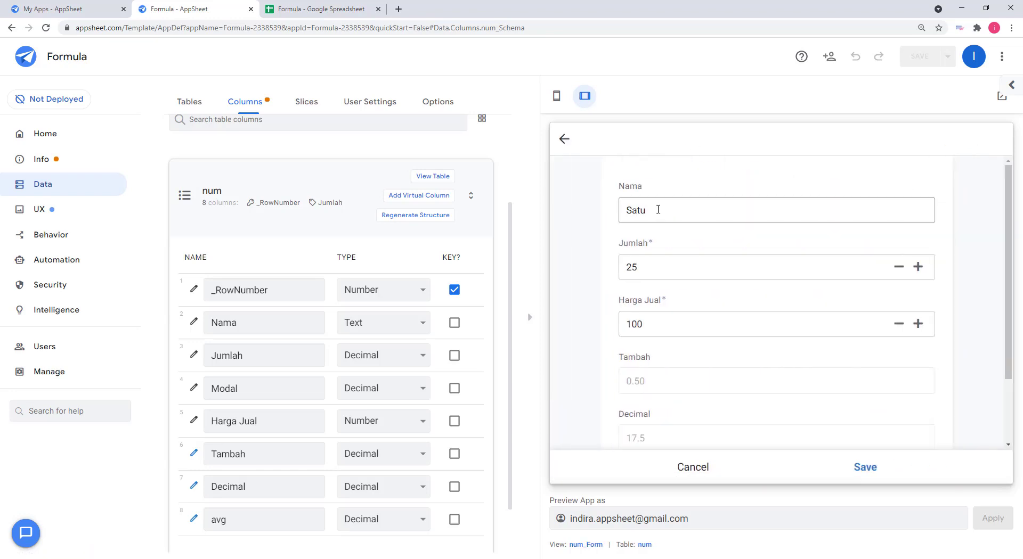
{"action": "left_click_drag", "start_coordinate": [658, 209], "coordinate": [589, 208]}
{"action": "key", "text": "BackSpace"}
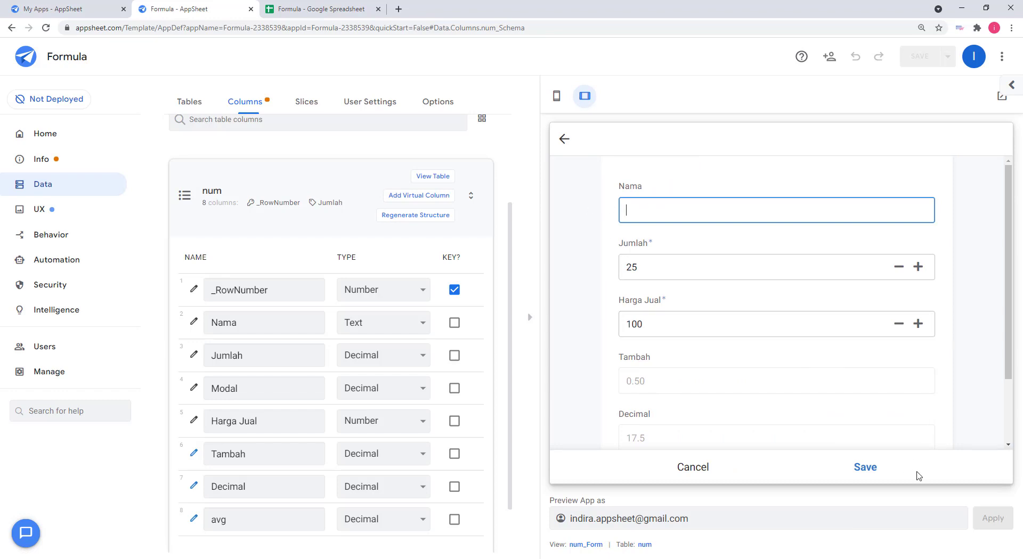
{"action": "left_click", "coordinate": [874, 467]}
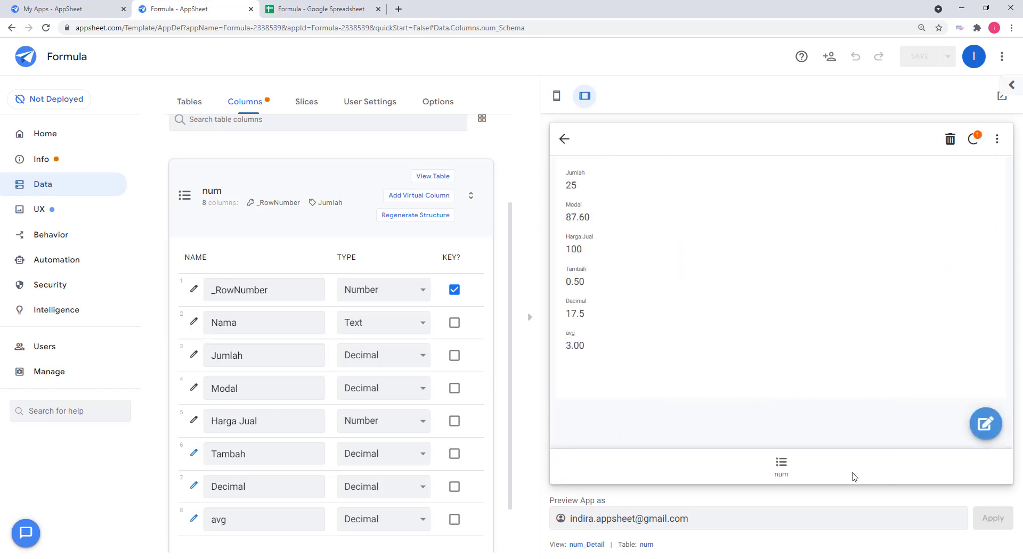
{"action": "left_click", "coordinate": [564, 139]}
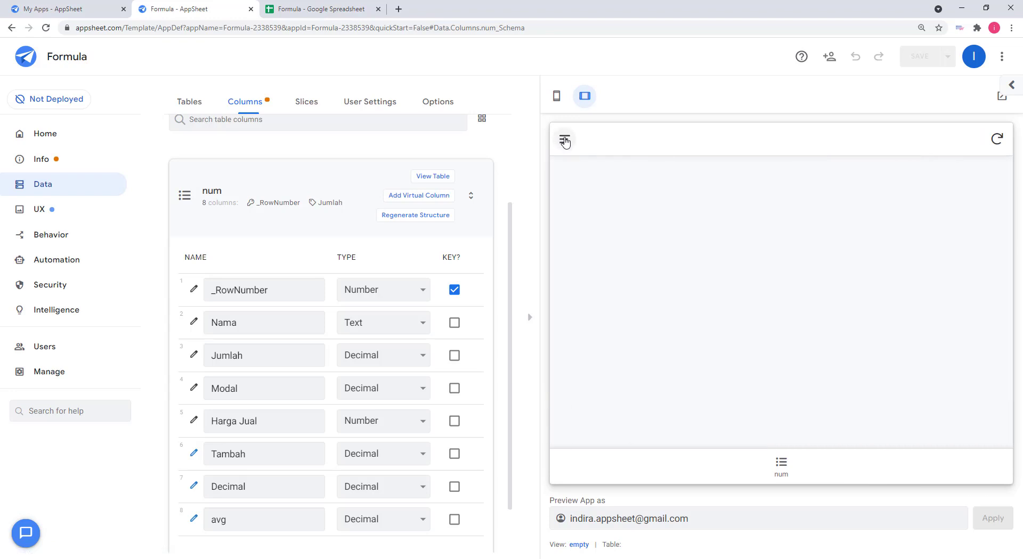
{"action": "left_click", "coordinate": [781, 464]}
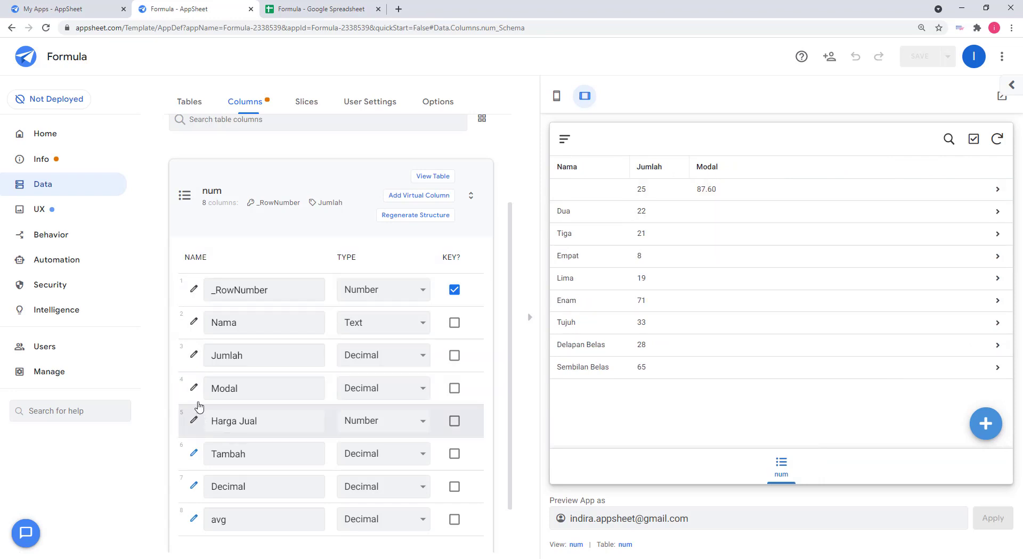
Change the Modal column's Show_If expression to isnotblank([Nama])
{"action": "left_click", "coordinate": [195, 391]}
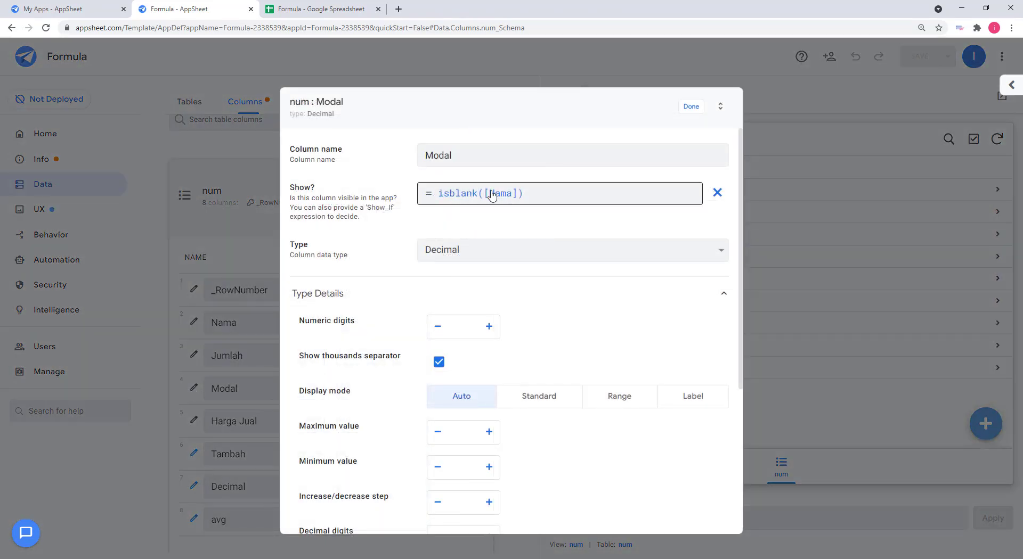
{"action": "left_click", "coordinate": [491, 195]}
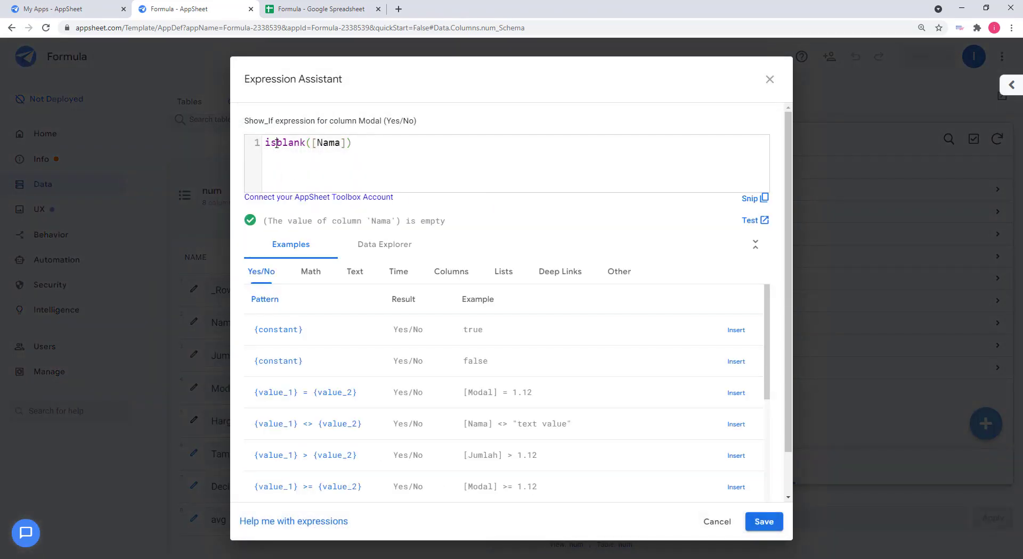
{"action": "left_click", "coordinate": [276, 143]}
{"action": "type", "text": "not"}
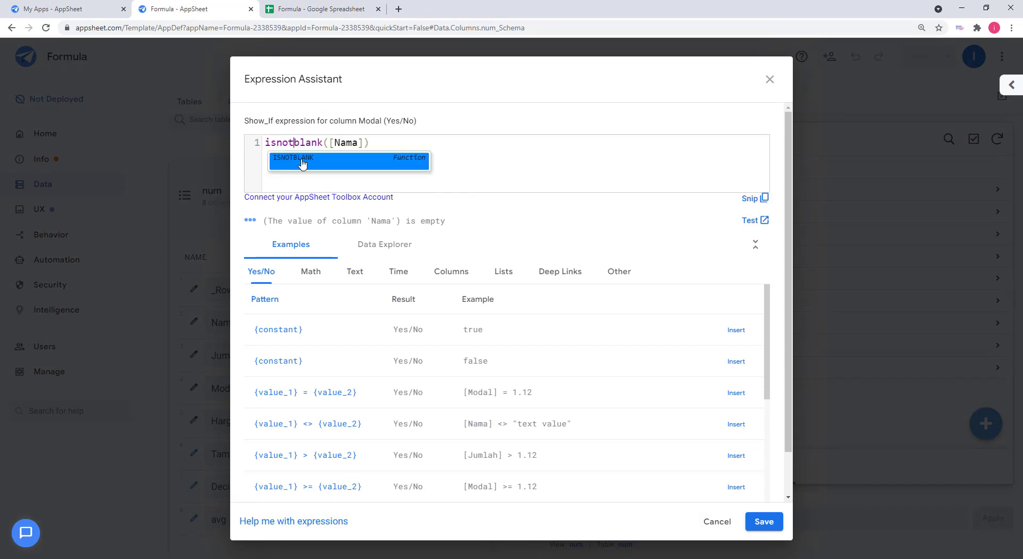
{"action": "left_click", "coordinate": [505, 167]}
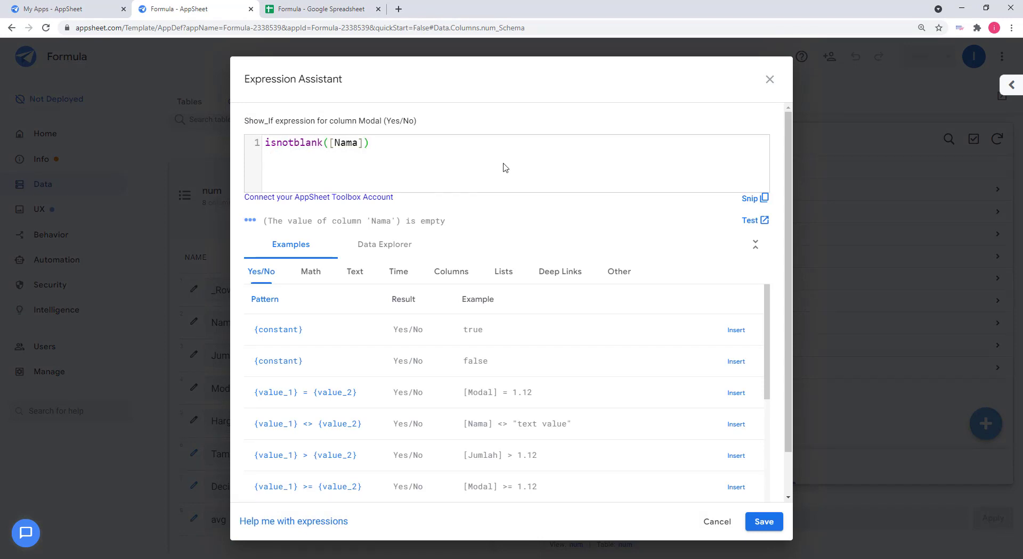
Write the alternative not(isblank([nama])) on a second line of the expression, copy it, and remove it from the expression
{"action": "key", "text": "Return"}
{"action": "type", "text": "not"}
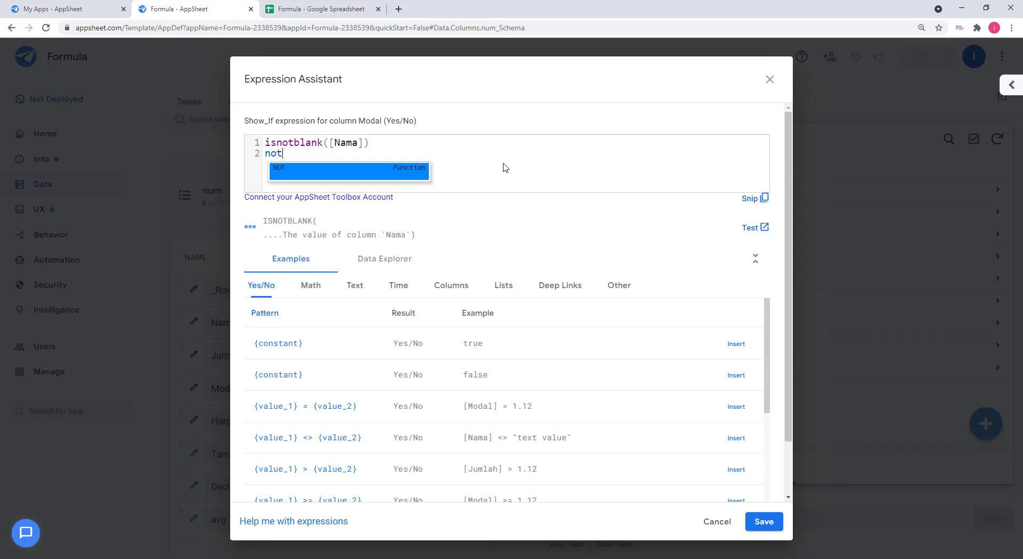
{"action": "type", "text": "(isbl"}
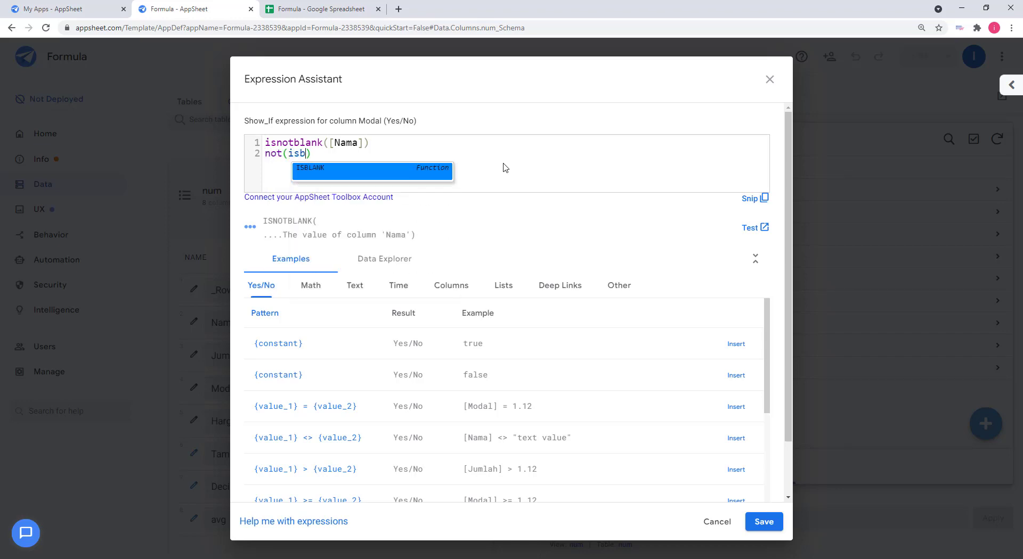
{"action": "type", "text": "ank("}
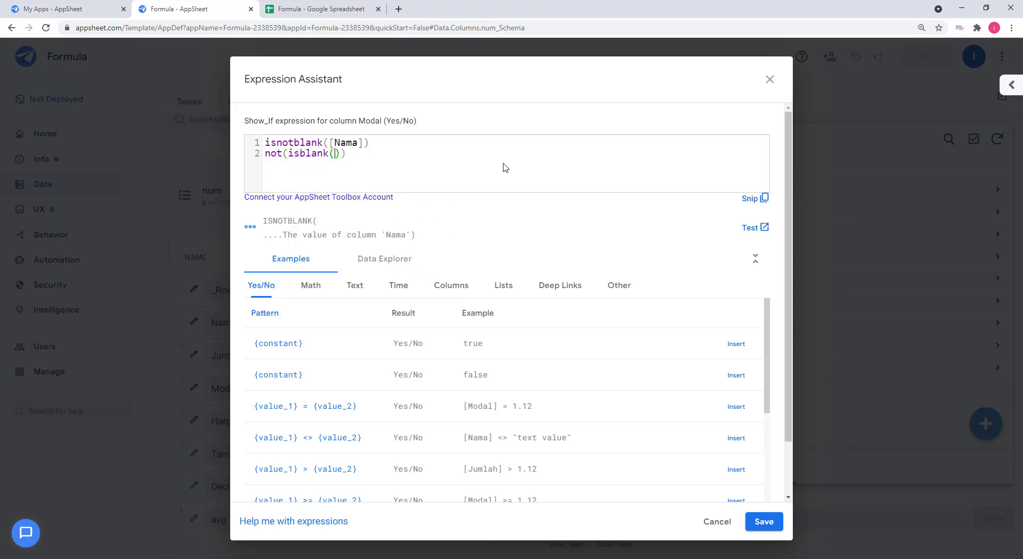
{"action": "type", "text": "[nama"}
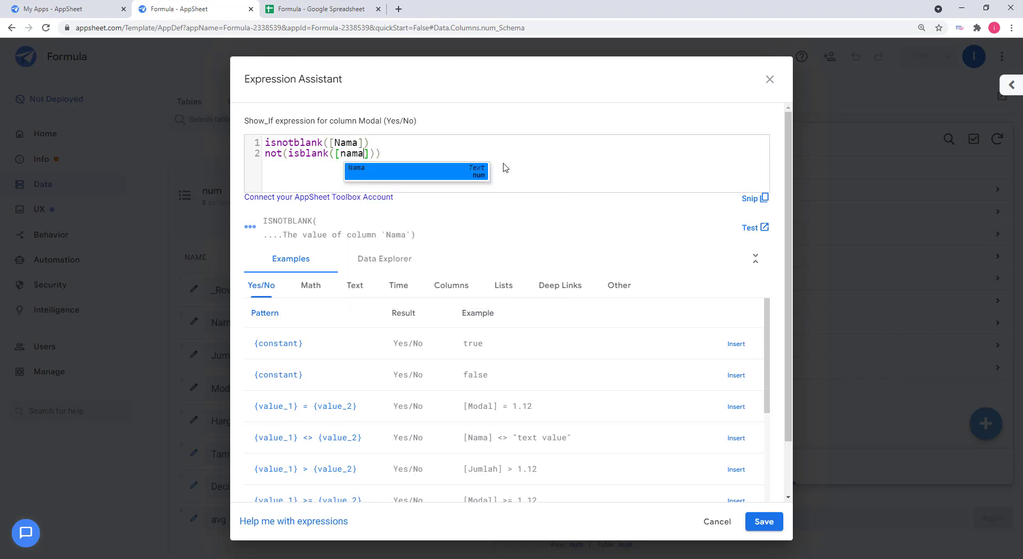
{"action": "left_click", "coordinate": [417, 154]}
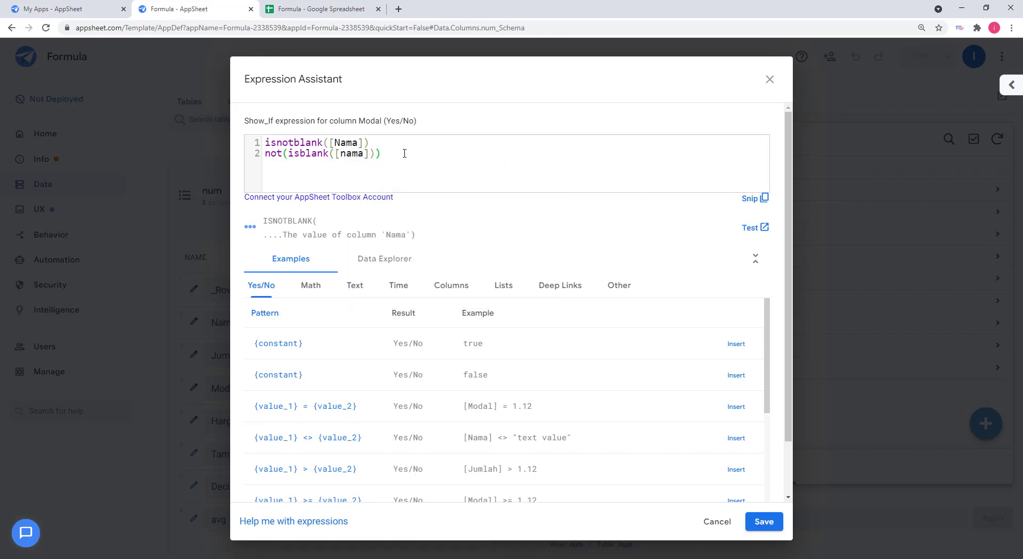
{"action": "left_click_drag", "start_coordinate": [381, 154], "coordinate": [262, 158]}
{"action": "key", "text": "ctrl+c"}
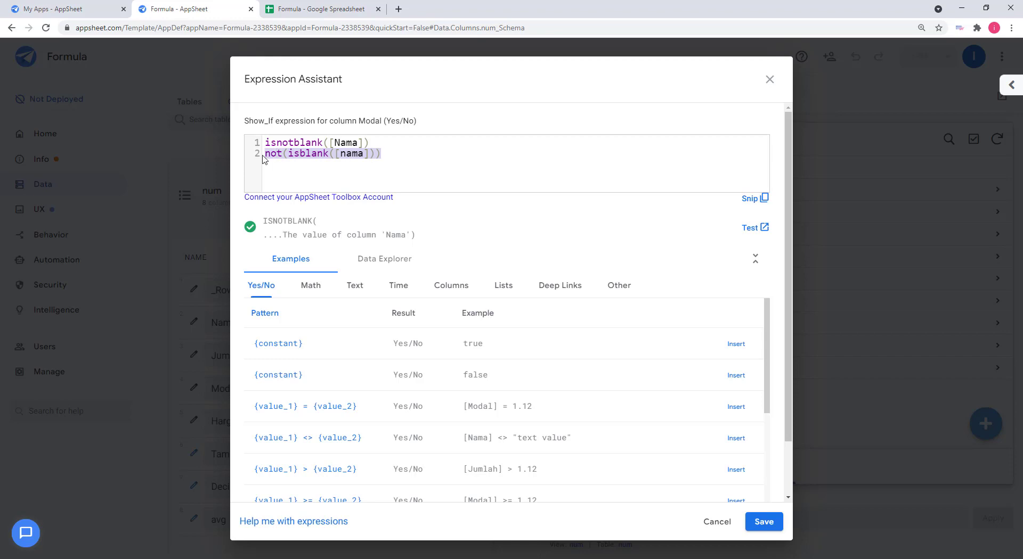
{"action": "key", "text": "BackSpace"}
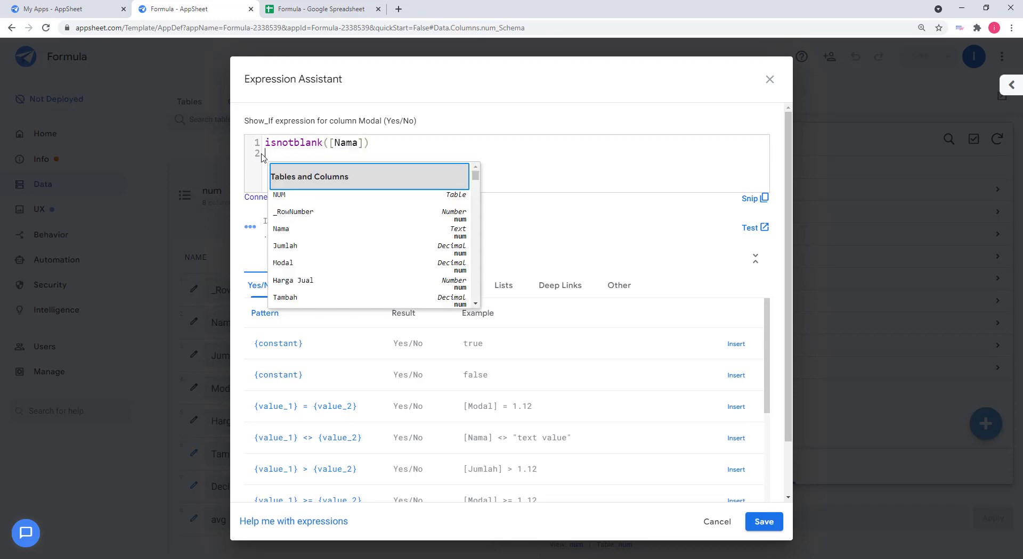
{"action": "left_click", "coordinate": [416, 148]}
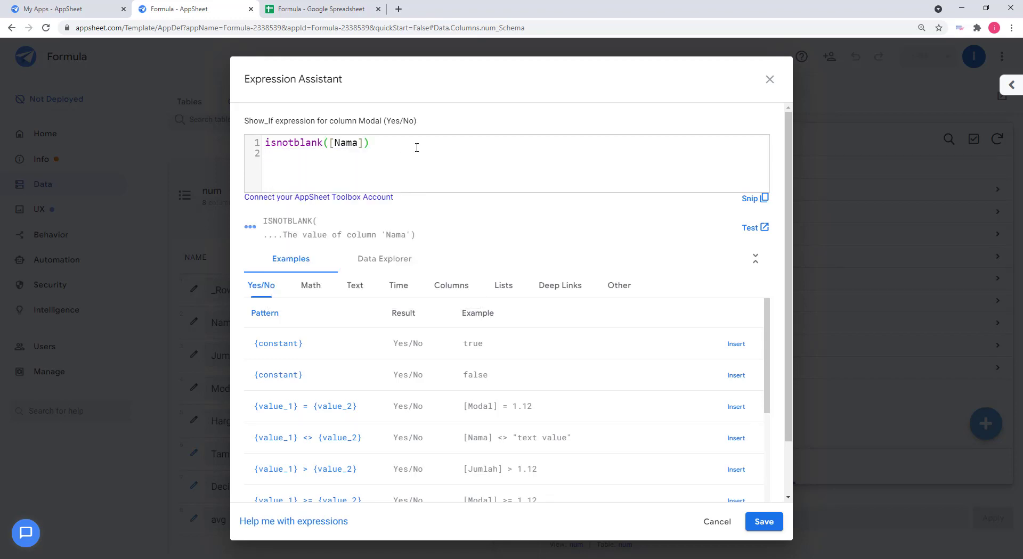
Save the Modal column's ISNOTBLANK expression, close the column settings, and save the app
{"action": "left_click", "coordinate": [763, 521]}
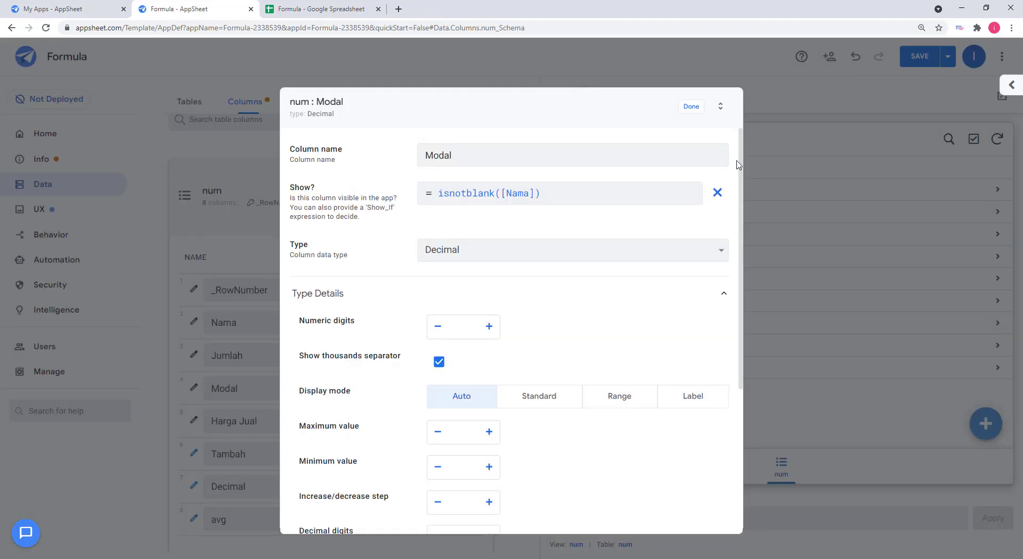
{"action": "left_click", "coordinate": [698, 110]}
{"action": "left_click", "coordinate": [922, 59]}
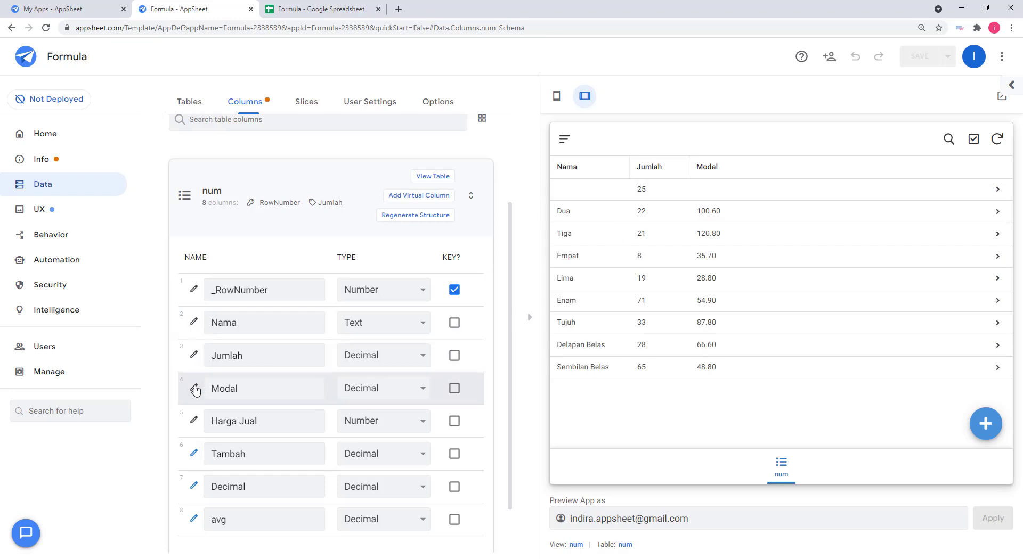
Replace the Modal column's Show_If expression with the copied not(isblank([nama])) and save the app
{"action": "left_click", "coordinate": [195, 391]}
{"action": "left_click", "coordinate": [554, 196]}
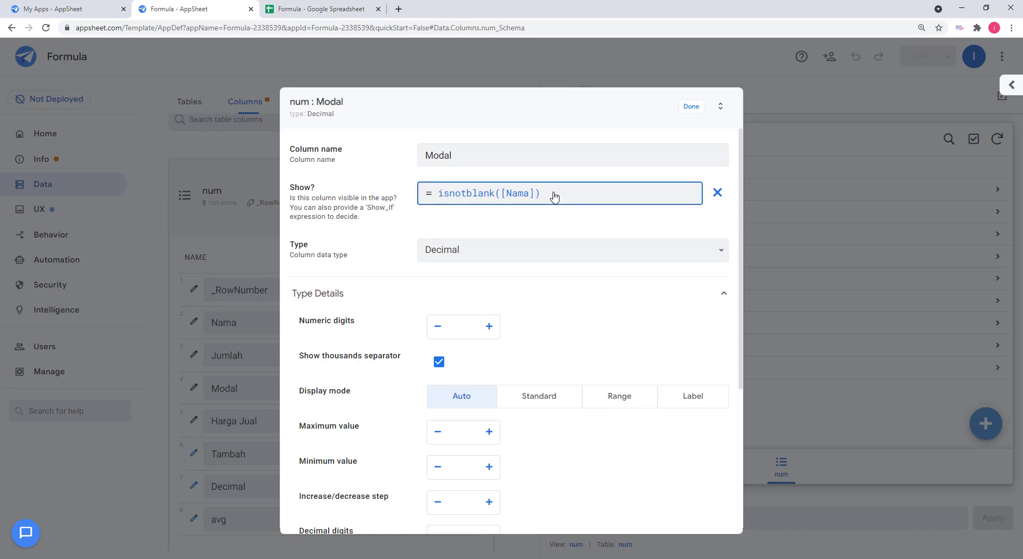
{"action": "left_click_drag", "start_coordinate": [376, 144], "coordinate": [254, 148]}
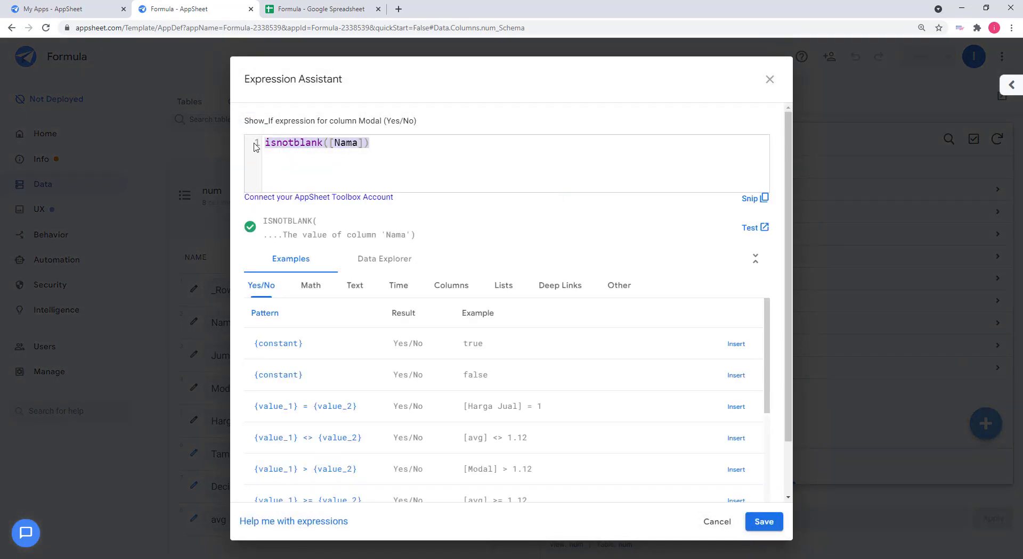
{"action": "key", "text": "ctrl+v"}
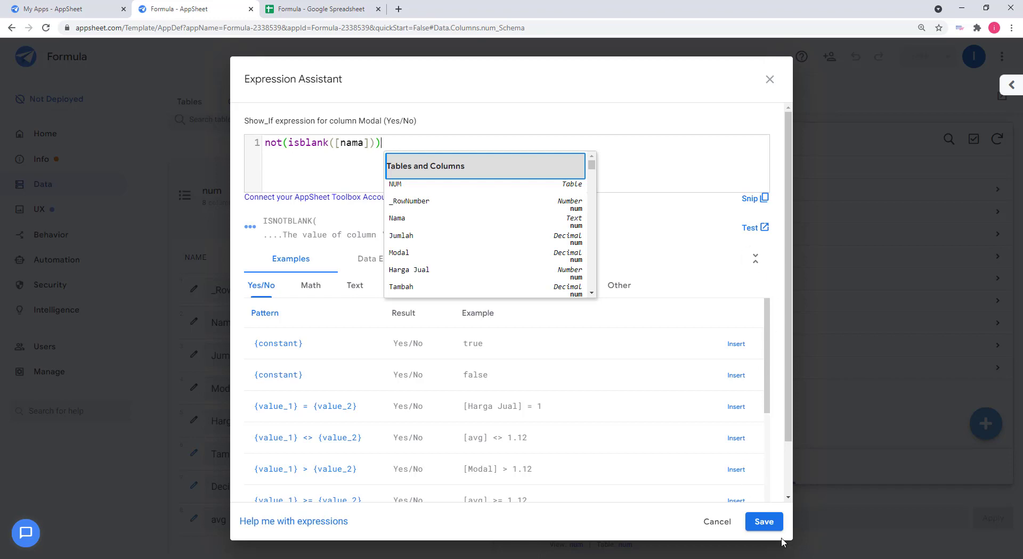
{"action": "left_click", "coordinate": [764, 522]}
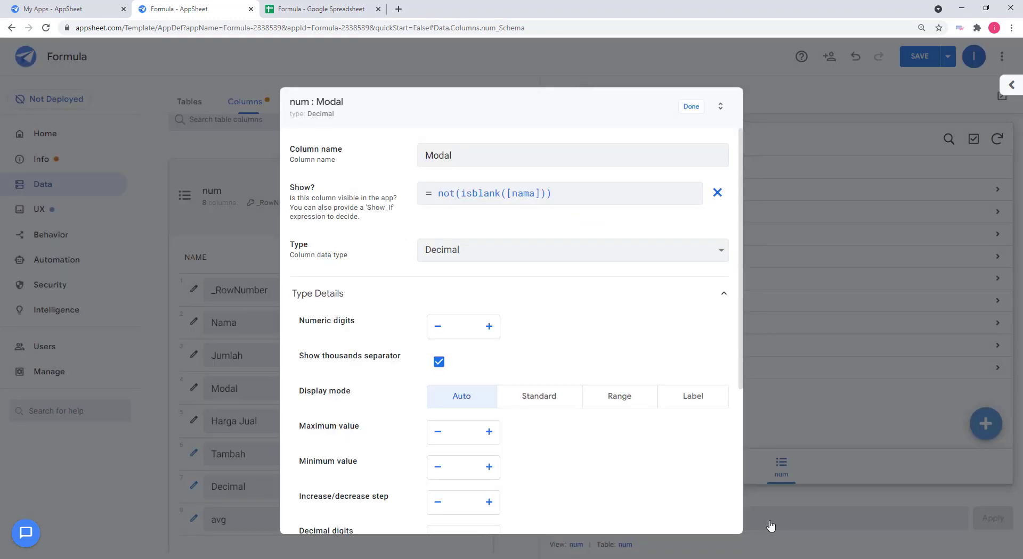
{"action": "left_click", "coordinate": [691, 108]}
{"action": "left_click", "coordinate": [919, 56]}
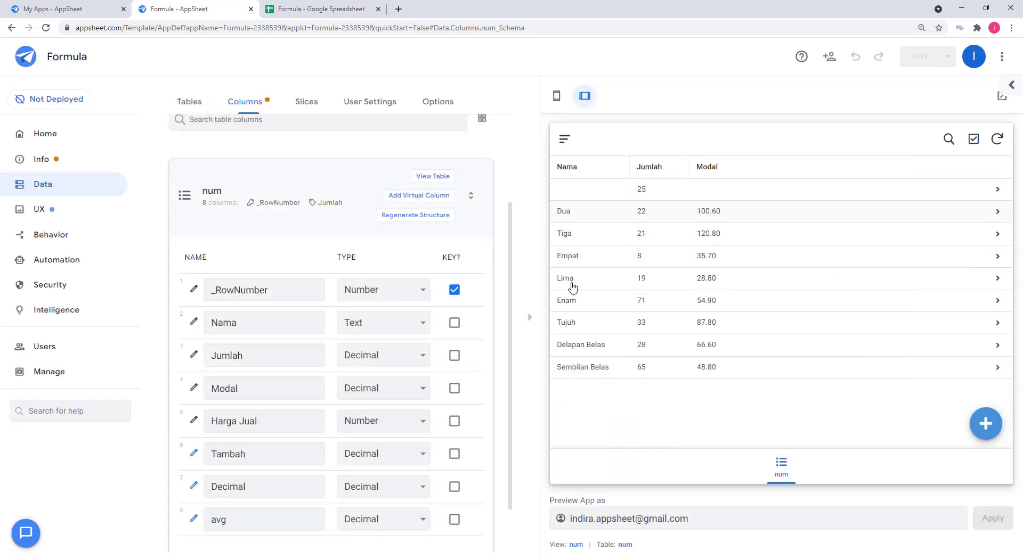
Replace the Modal column's Show_If expression with [Nama]="" and save the app
{"action": "left_click", "coordinate": [196, 390]}
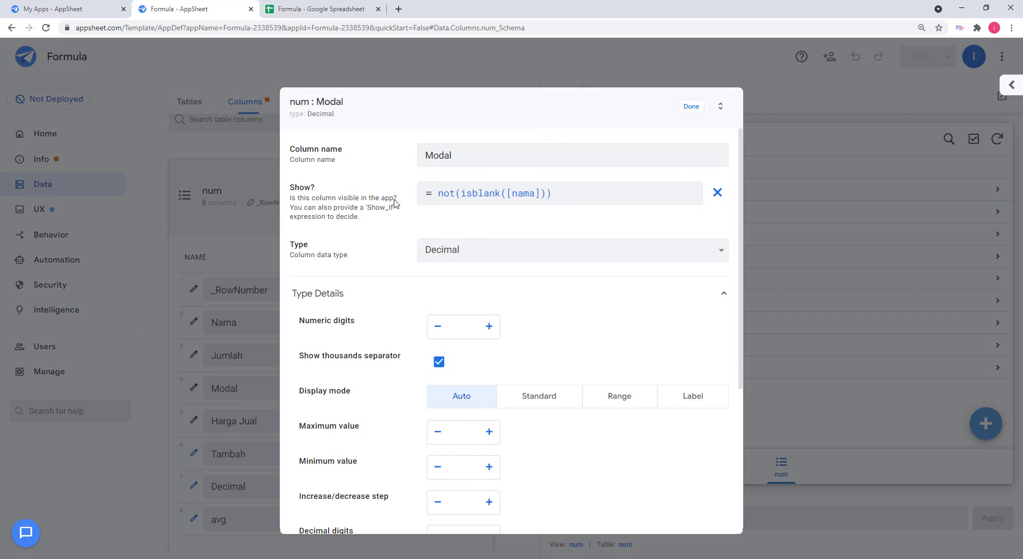
{"action": "left_click", "coordinate": [560, 198]}
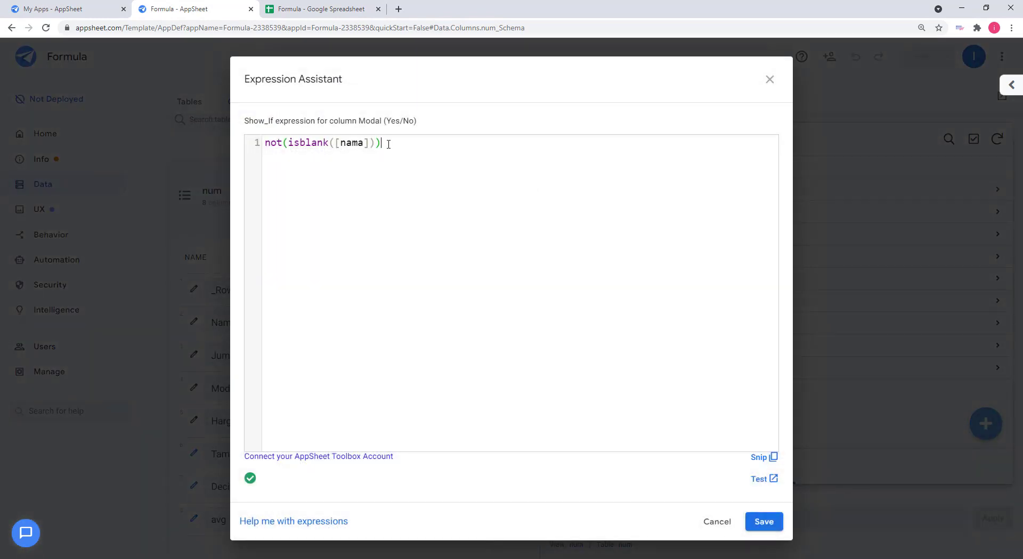
{"action": "left_click_drag", "start_coordinate": [389, 145], "coordinate": [247, 145]}
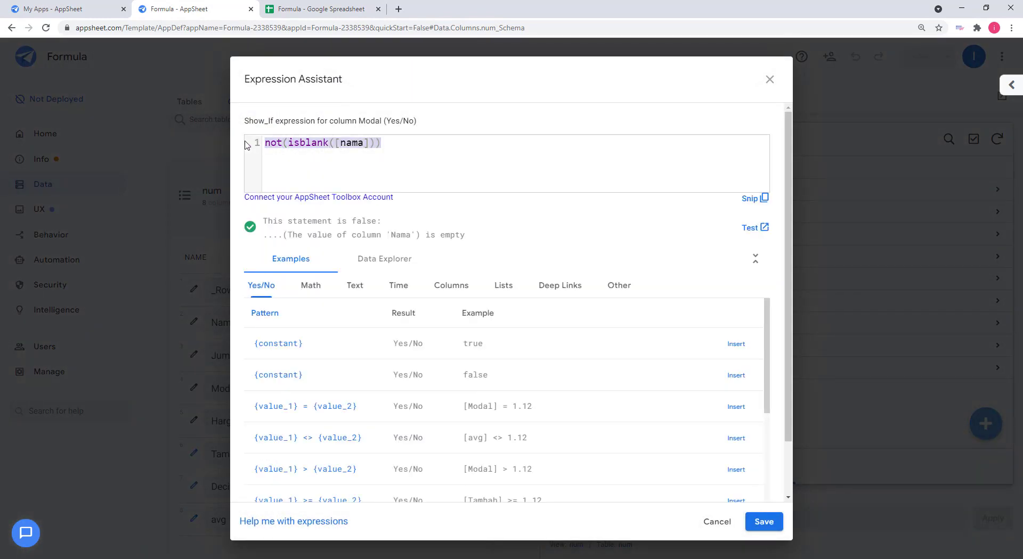
{"action": "type", "text": "[Nama"}
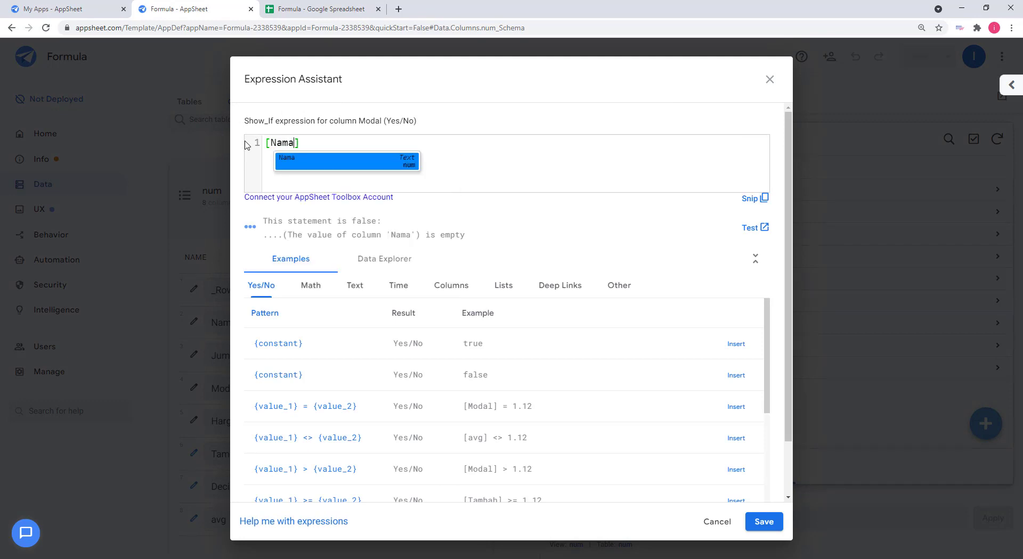
{"action": "type", "text": "]"}
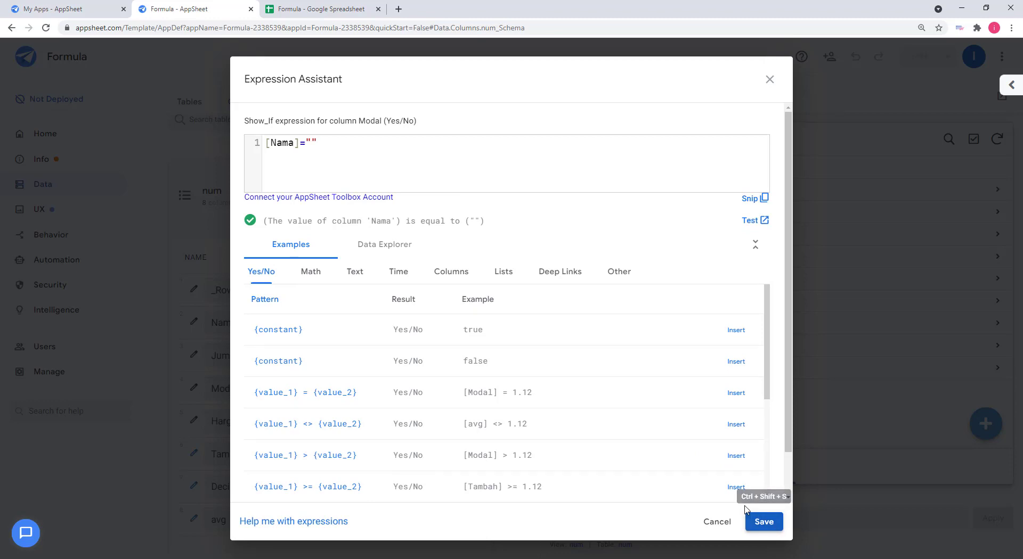
{"action": "left_click", "coordinate": [765, 523]}
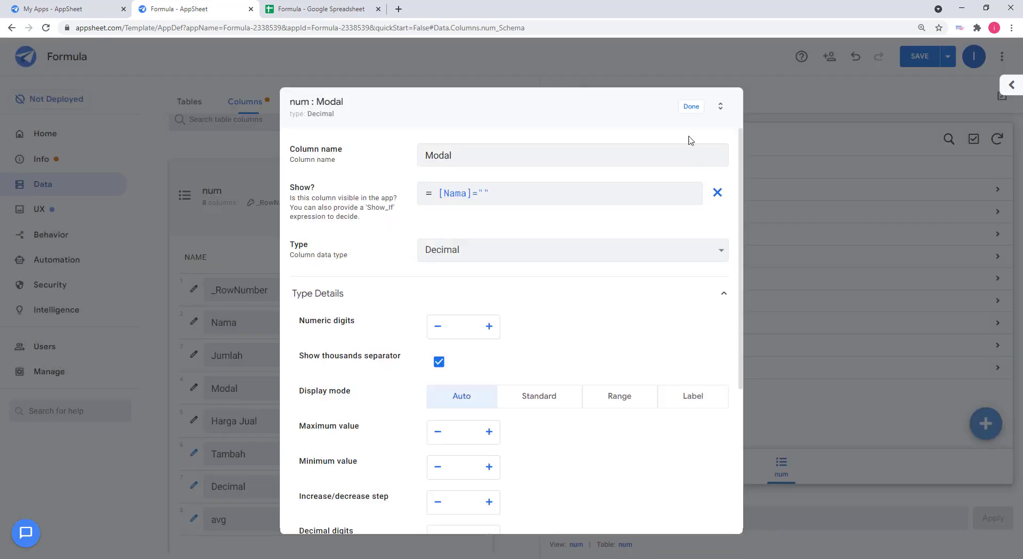
{"action": "left_click", "coordinate": [690, 107]}
{"action": "left_click", "coordinate": [925, 57]}
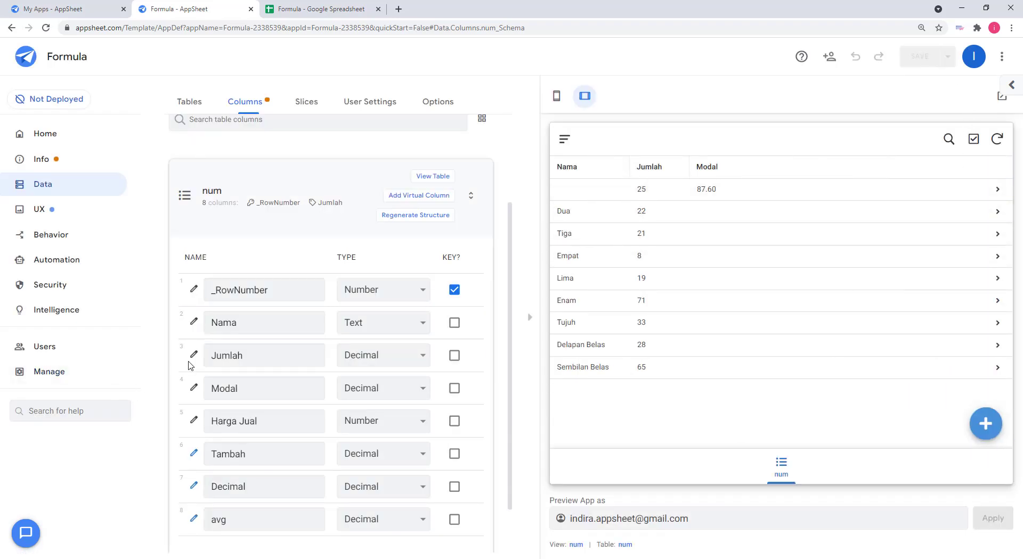
Wrap the Modal column's Show_If expression in NOT so it reads not([Nama]=""), close the column settings, and save the app
{"action": "left_click", "coordinate": [194, 391]}
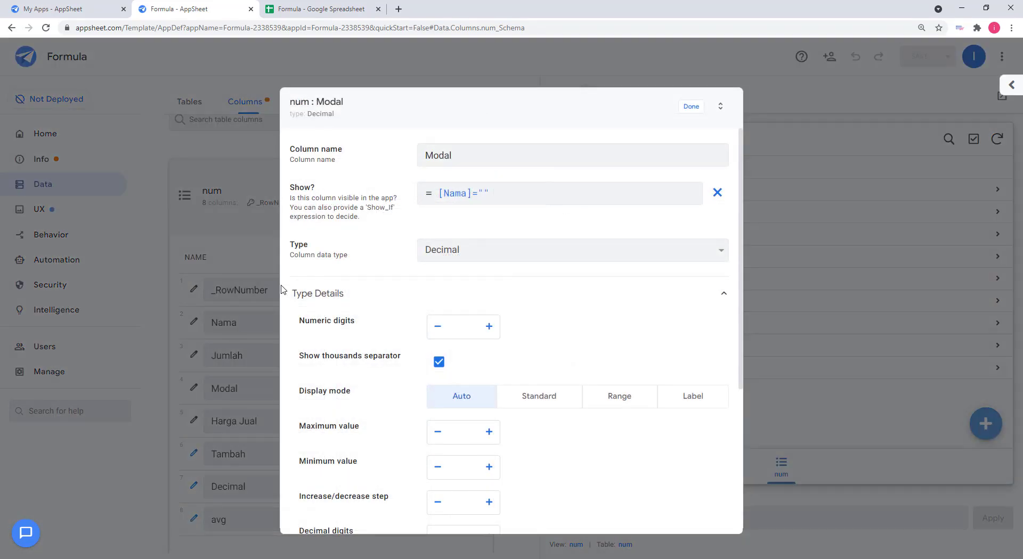
{"action": "left_click", "coordinate": [461, 195]}
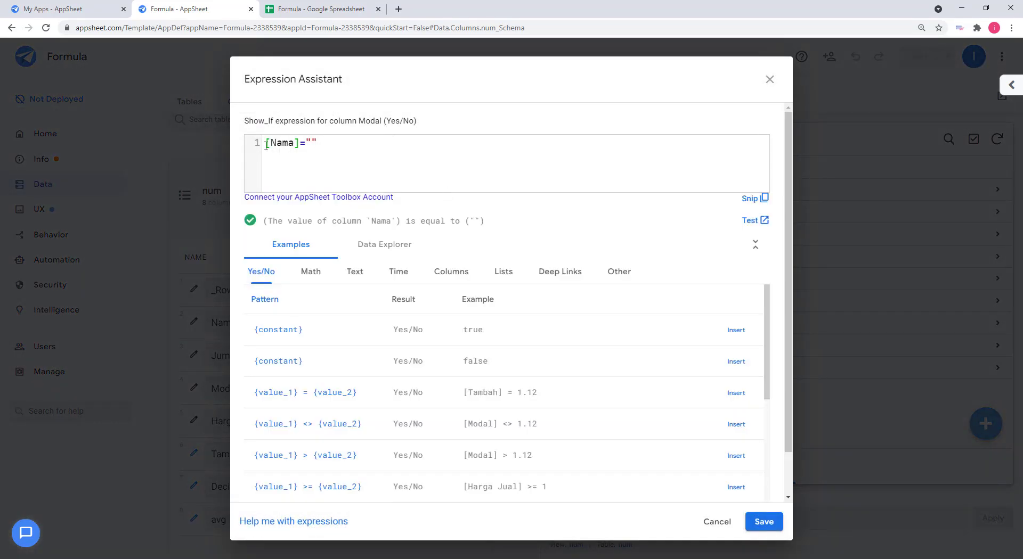
{"action": "left_click", "coordinate": [266, 142]}
{"action": "type", "text": "not"}
{"action": "type", "text": "("}
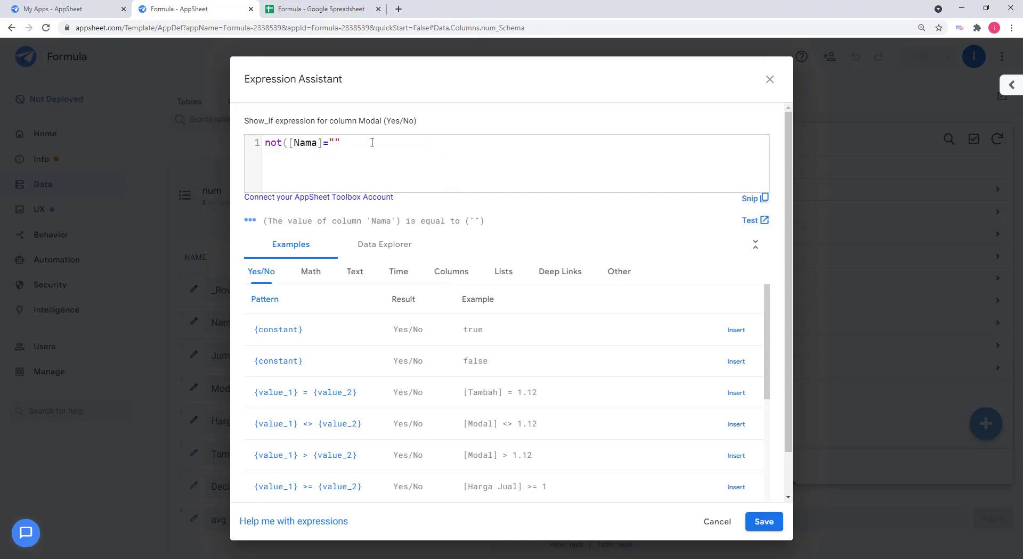
{"action": "type", "text": ")"}
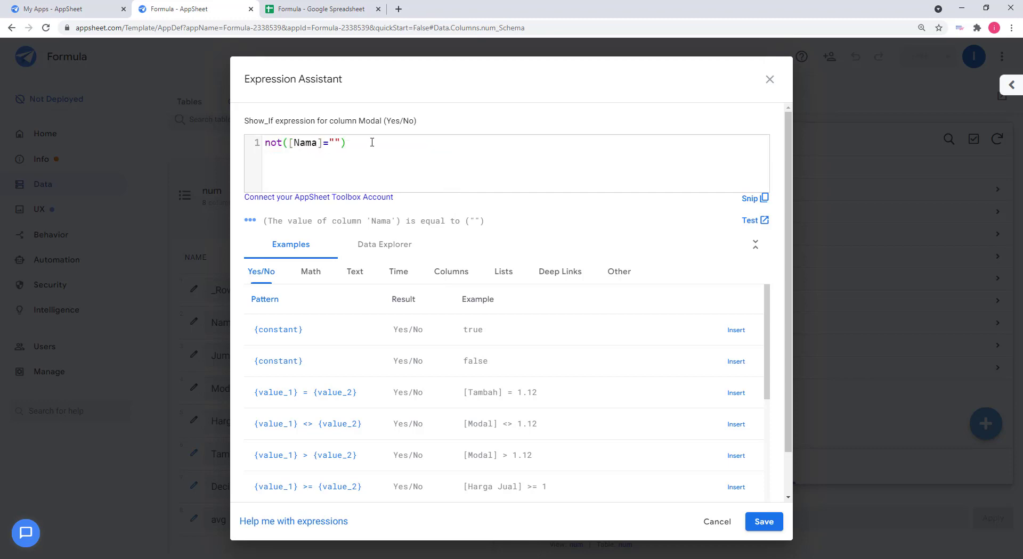
{"action": "left_click", "coordinate": [764, 522]}
{"action": "left_click", "coordinate": [692, 107]}
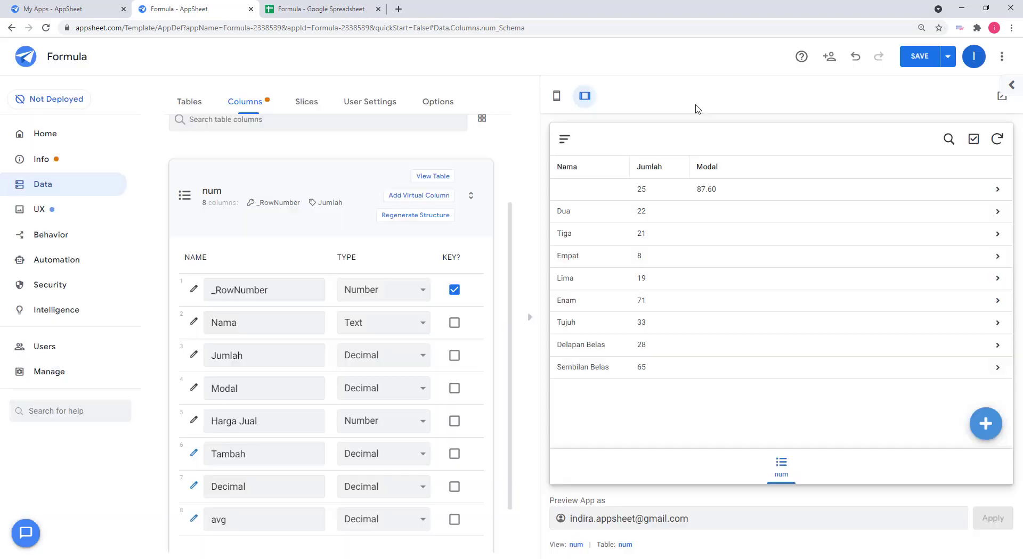
{"action": "left_click", "coordinate": [925, 60]}
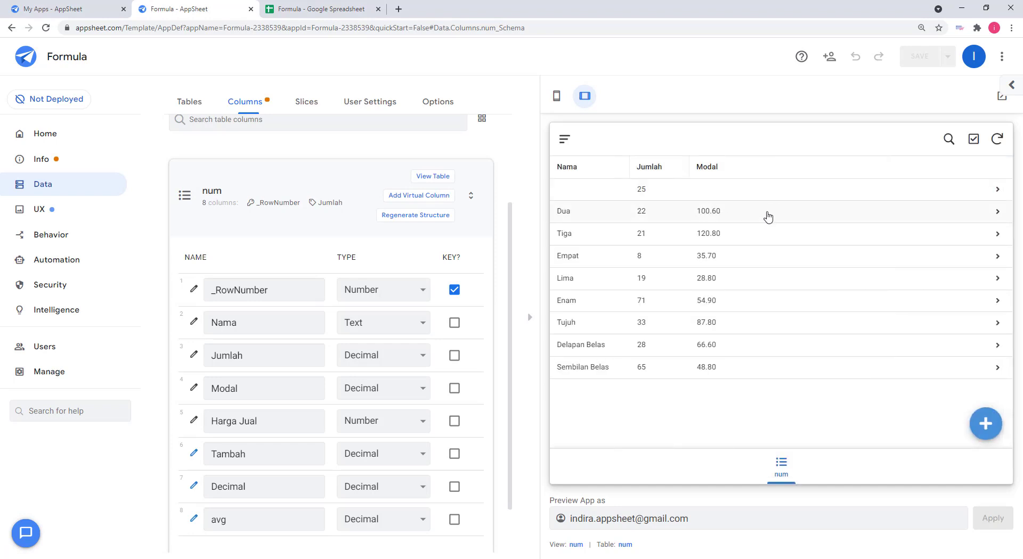
Clear the Modal column's Show_If expression and insert the Yes/No example IN([Jumlah], LIST(value1, value2))
{"action": "left_click", "coordinate": [194, 392]}
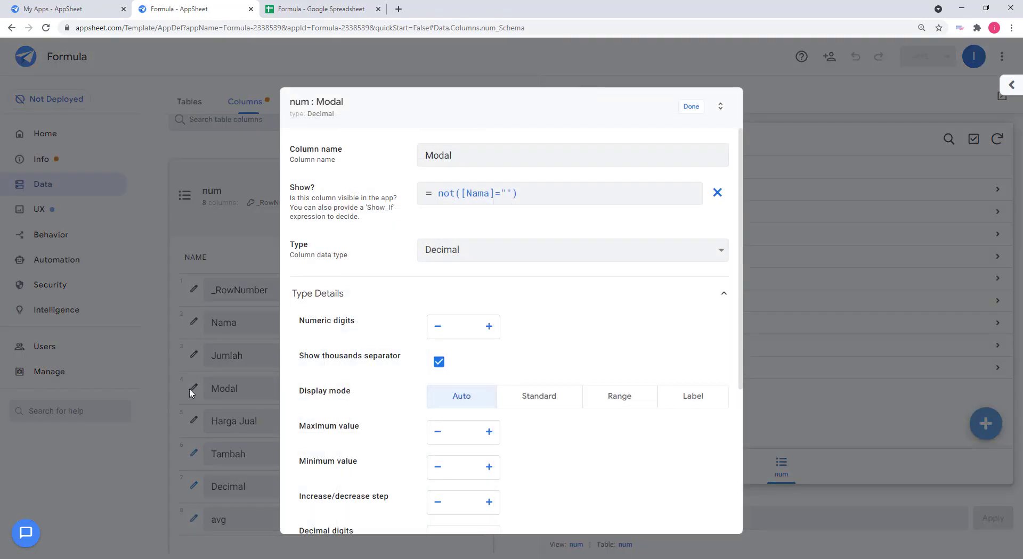
{"action": "left_click", "coordinate": [572, 205]}
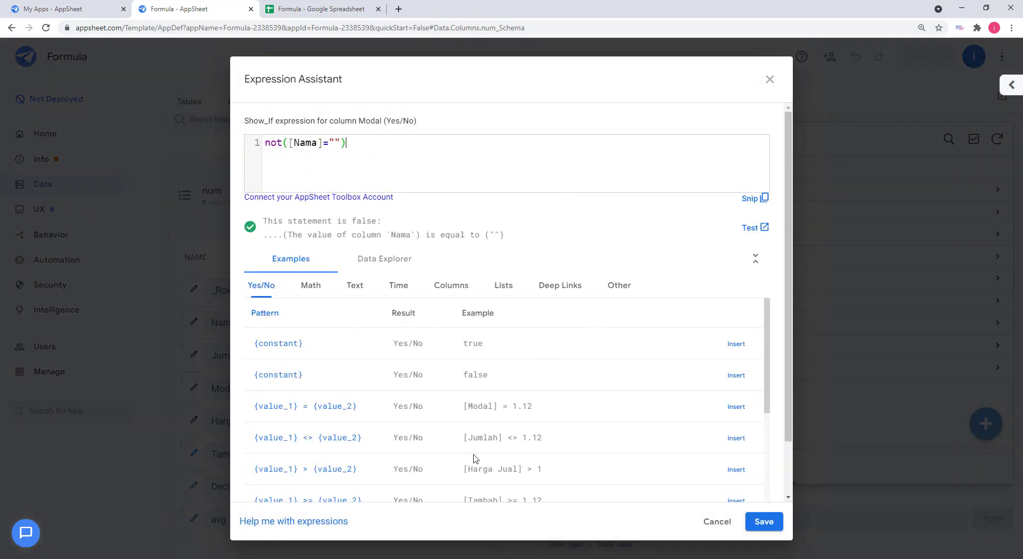
{"action": "scroll", "coordinate": [472, 442], "scroll_direction": "down", "scroll_amount": 4}
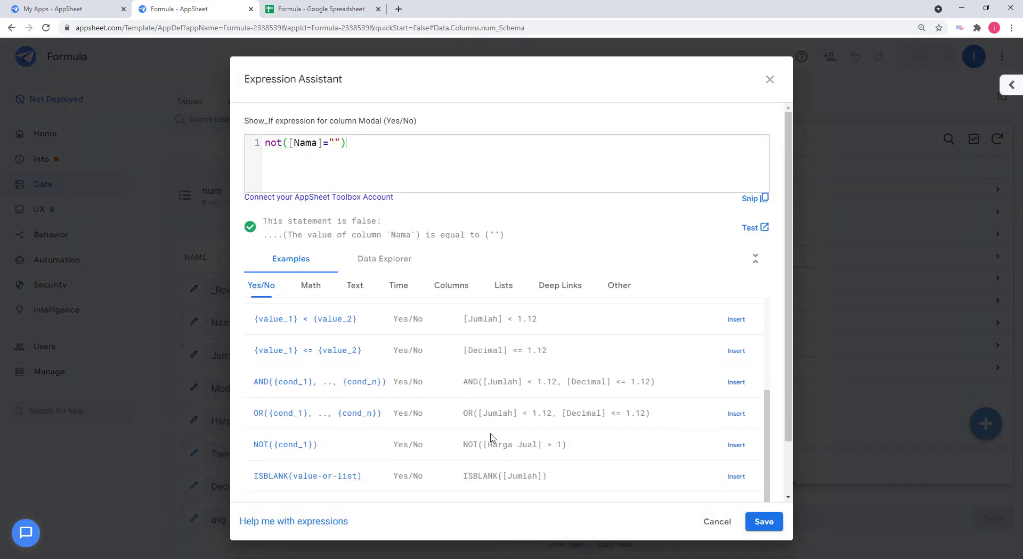
{"action": "scroll", "coordinate": [492, 438], "scroll_direction": "down", "scroll_amount": 1}
{"action": "scroll", "coordinate": [492, 438], "scroll_direction": "down", "scroll_amount": 1}
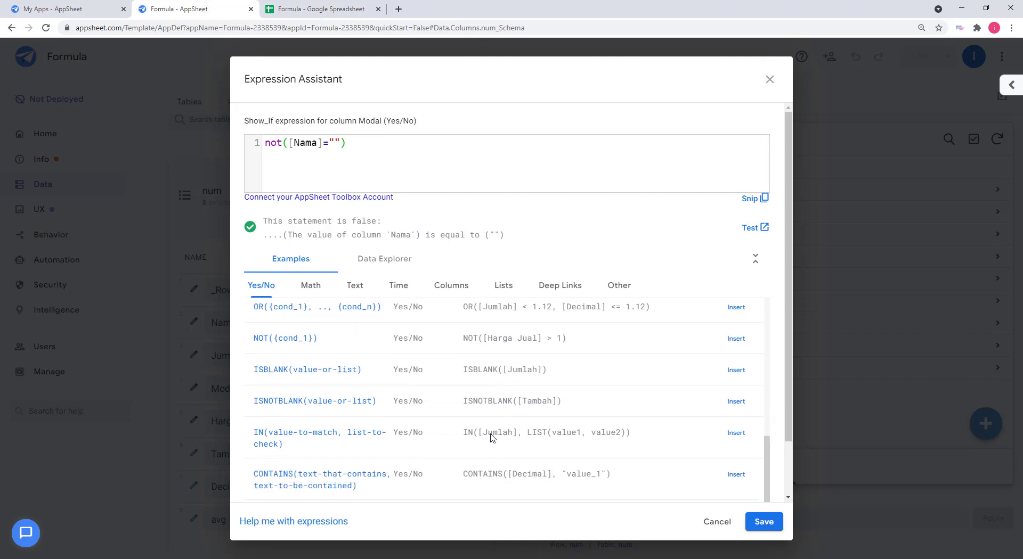
{"action": "scroll", "coordinate": [492, 438], "scroll_direction": "down", "scroll_amount": 1}
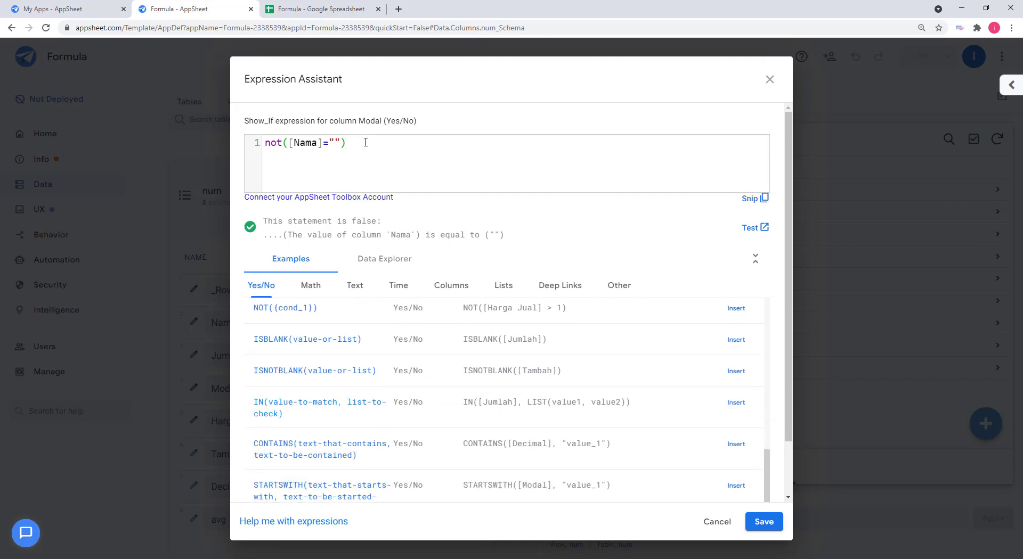
{"action": "left_click_drag", "start_coordinate": [363, 142], "coordinate": [239, 142]}
{"action": "key", "text": "BackSpace"}
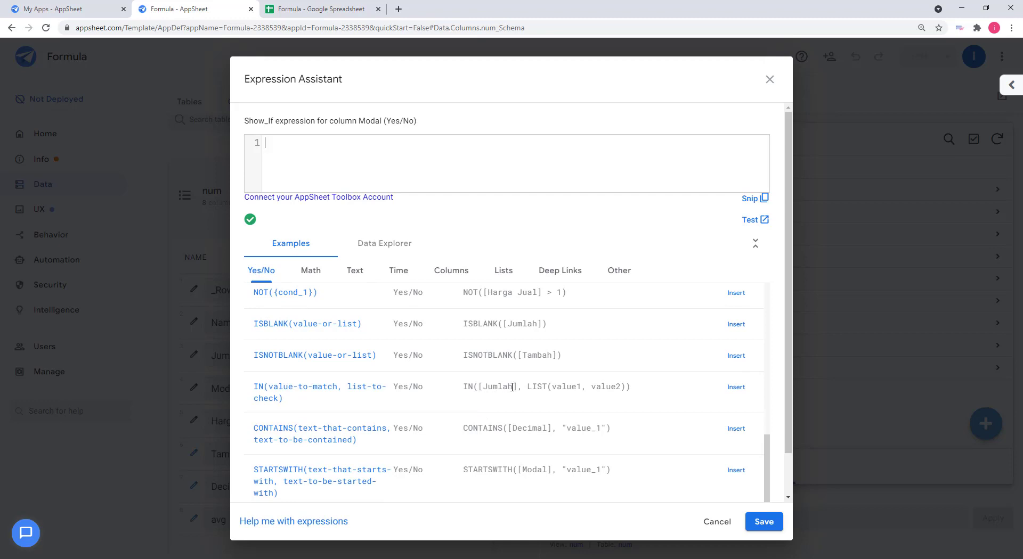
{"action": "left_click_drag", "start_coordinate": [518, 387], "coordinate": [624, 390]}
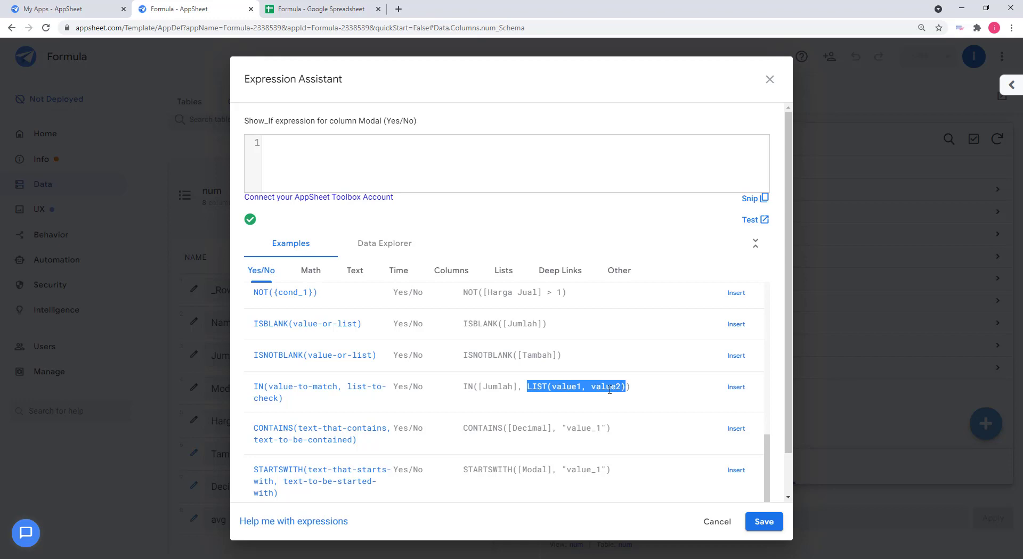
{"action": "left_click", "coordinate": [382, 168]}
{"action": "left_click", "coordinate": [736, 388]}
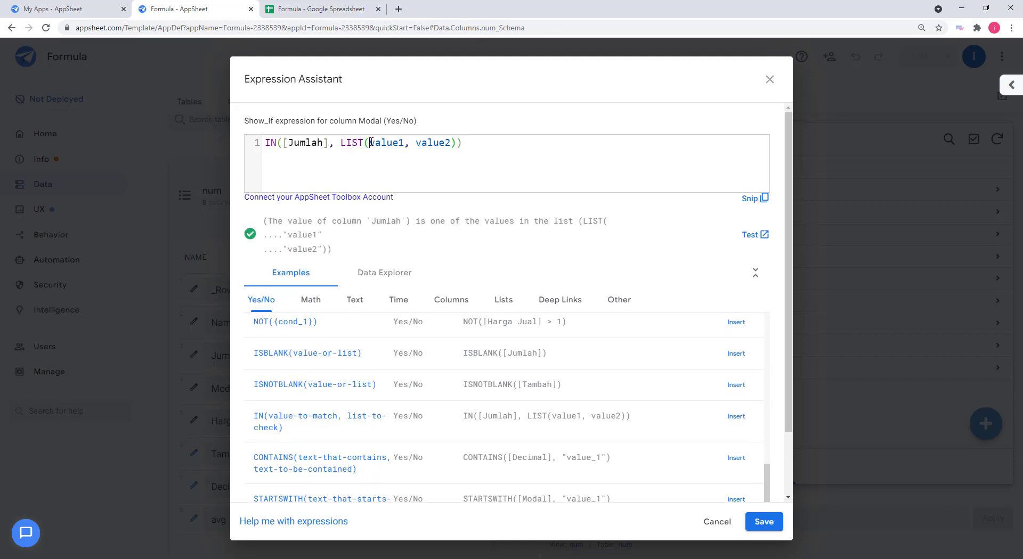
Replace the placeholder values in the IN expression's LIST with 25,30,71,65
{"action": "left_click_drag", "start_coordinate": [370, 143], "coordinate": [451, 143]}
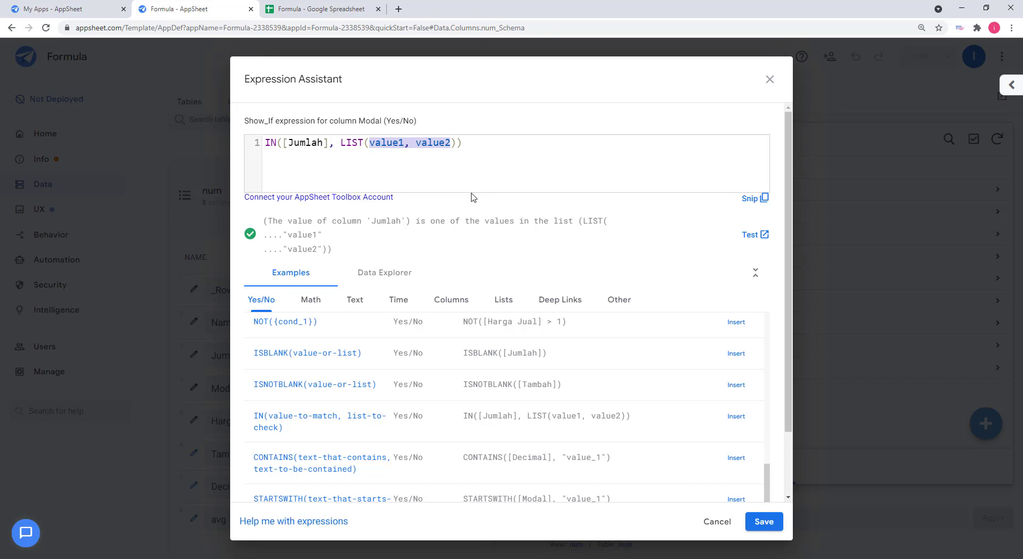
{"action": "type", "text": "25"}
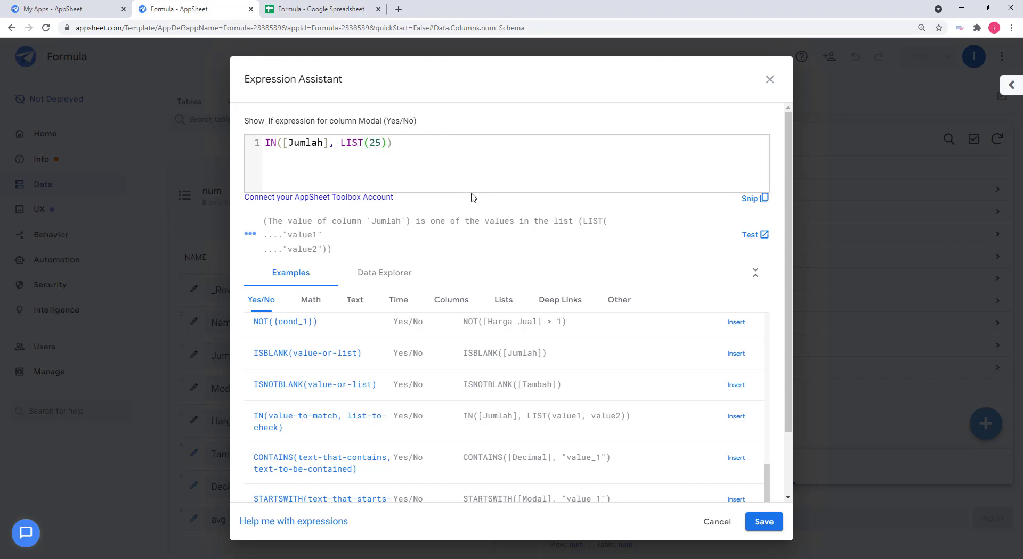
{"action": "type", "text": ",3.,"}
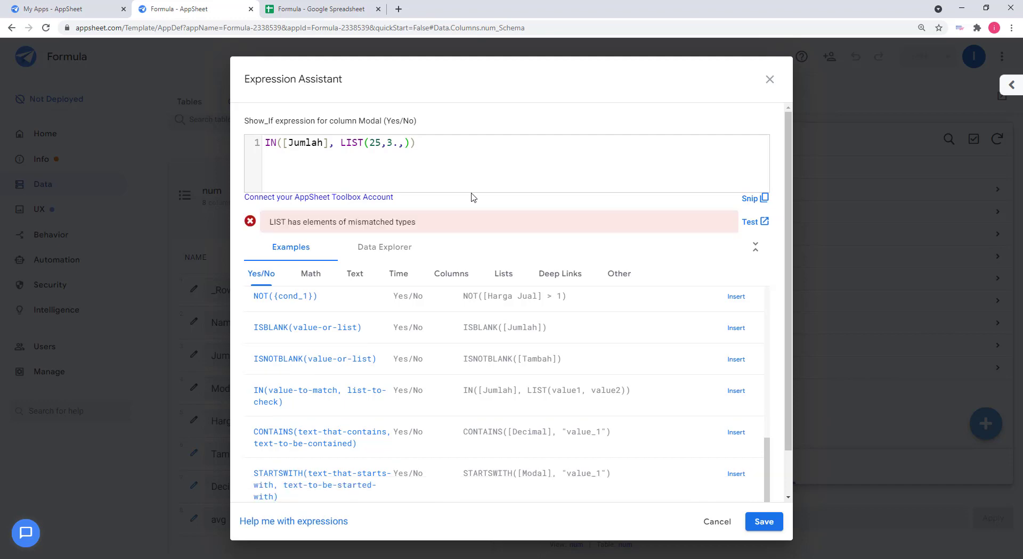
{"action": "type", "text": "71,65"}
{"action": "left_click", "coordinate": [399, 144]}
{"action": "key", "text": "BackSpace"}
{"action": "type", "text": "0"}
{"action": "left_click", "coordinate": [527, 166]}
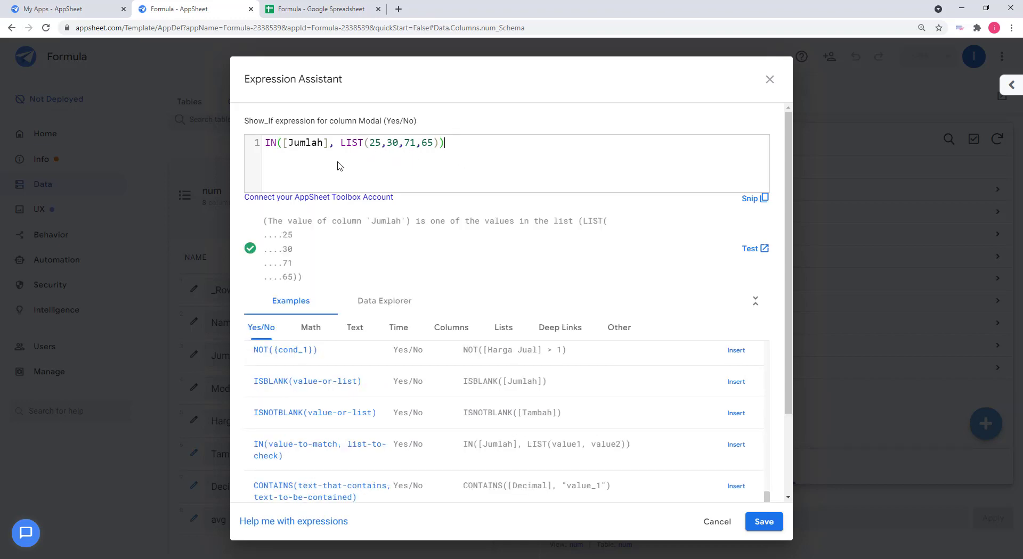
Review the Jumlah column and each list value in the IN expression, save it, close the Modal settings, and save the app
{"action": "left_click_drag", "start_coordinate": [328, 143], "coordinate": [284, 141]}
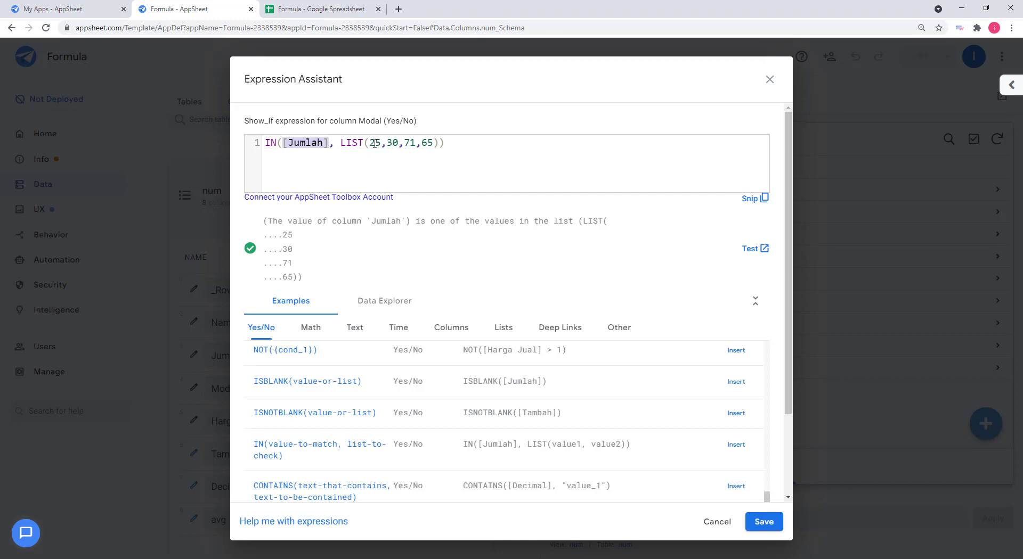
{"action": "double_click", "coordinate": [375, 143]}
{"action": "double_click", "coordinate": [390, 144]}
{"action": "double_click", "coordinate": [410, 143]}
{"action": "double_click", "coordinate": [427, 143]}
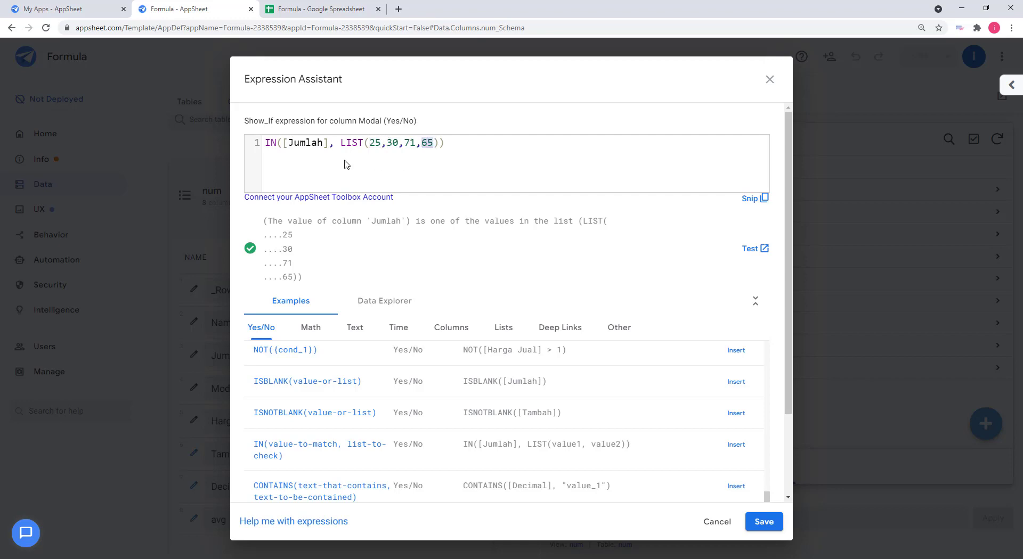
{"action": "left_click", "coordinate": [764, 522]}
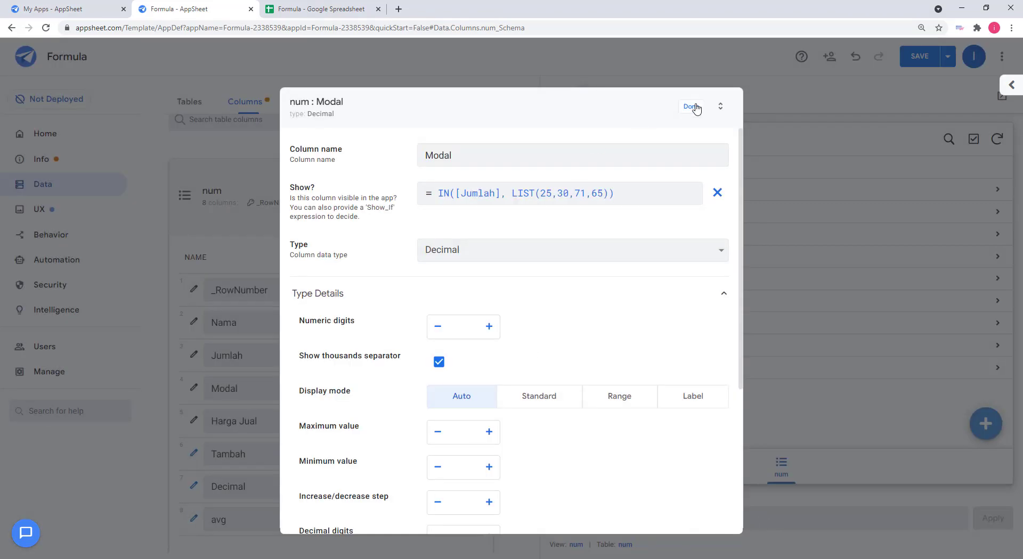
{"action": "left_click", "coordinate": [693, 106]}
{"action": "left_click", "coordinate": [920, 57]}
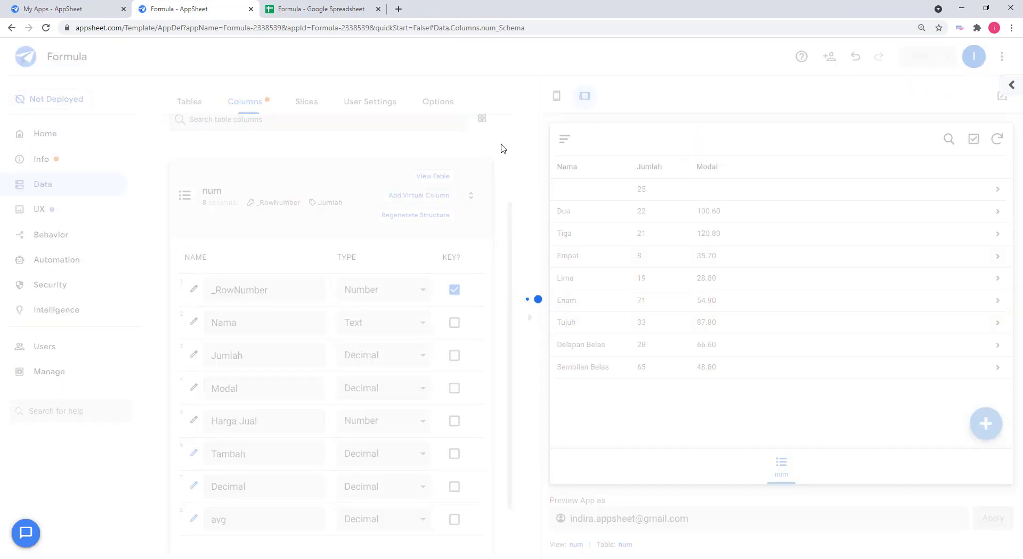
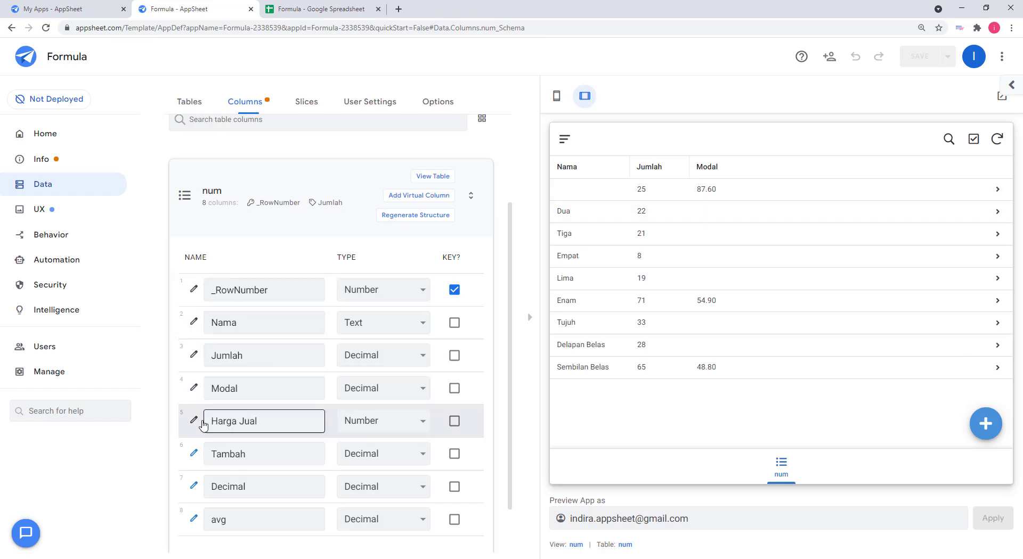
Change the column checked by Modal's IN Show_If expression to [nama]
{"action": "left_click", "coordinate": [195, 390]}
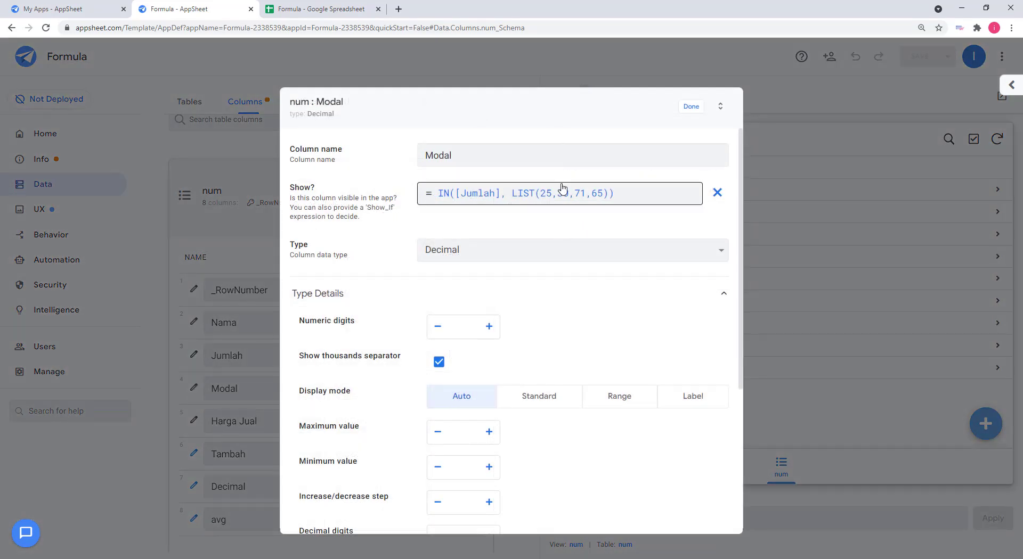
{"action": "left_click", "coordinate": [562, 189]}
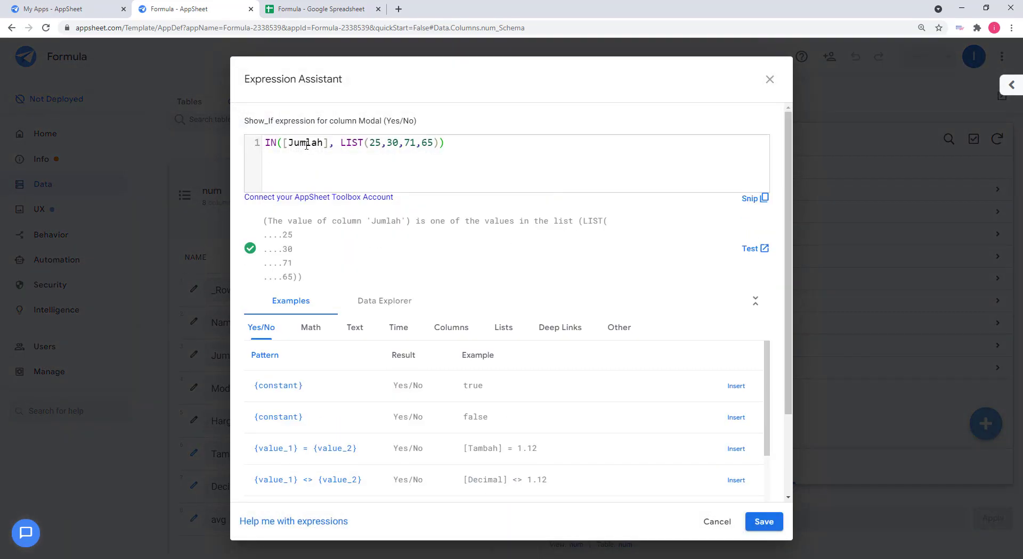
{"action": "double_click", "coordinate": [306, 144]}
{"action": "type", "text": "nama"}
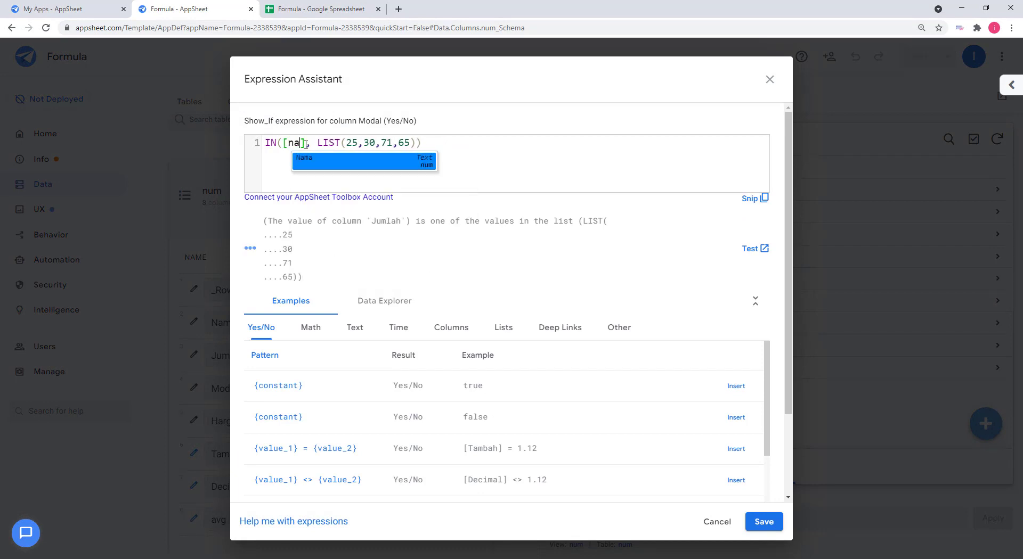
Replace the four numbers in the IN expression's LIST with satu,dua,tiga,empat
{"action": "double_click", "coordinate": [366, 144]}
{"action": "type", "text": "satu"}
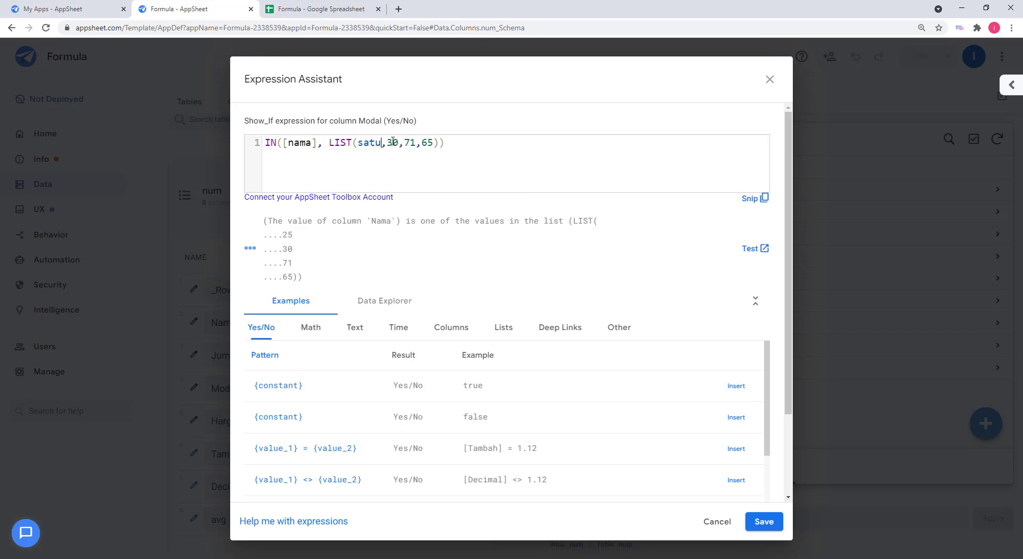
{"action": "double_click", "coordinate": [393, 142]}
{"action": "type", "text": "dua"}
{"action": "double_click", "coordinate": [418, 143]}
{"action": "type", "text": "tiga"}
{"action": "double_click", "coordinate": [445, 143]}
{"action": "type", "text": "empat"}
{"action": "left_click", "coordinate": [566, 156]}
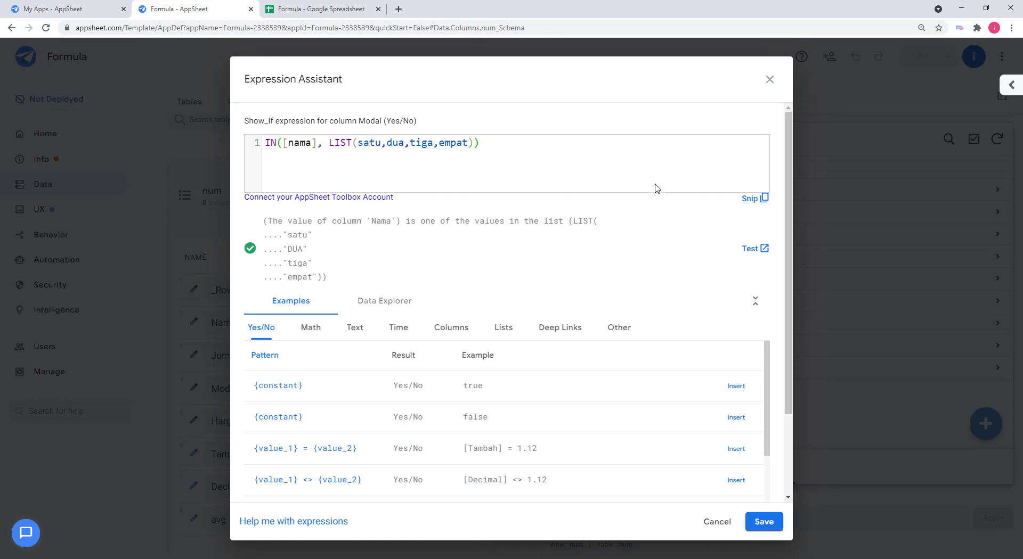
Save the Modal column's IN([nama], LIST(satu,dua,tiga,empat)) expression, close the column settings, and save the app
{"action": "left_click", "coordinate": [763, 522]}
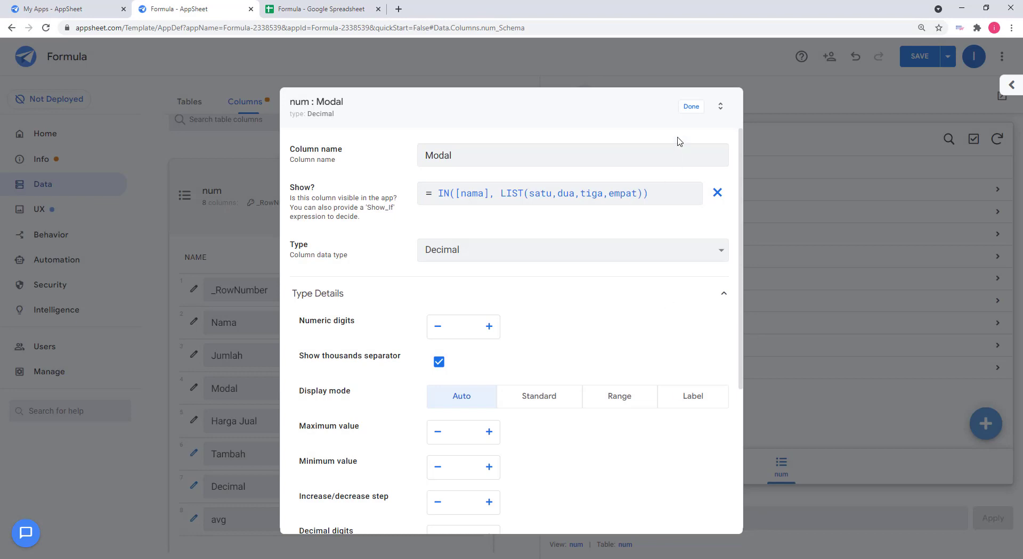
{"action": "left_click", "coordinate": [693, 105]}
{"action": "left_click", "coordinate": [919, 57]}
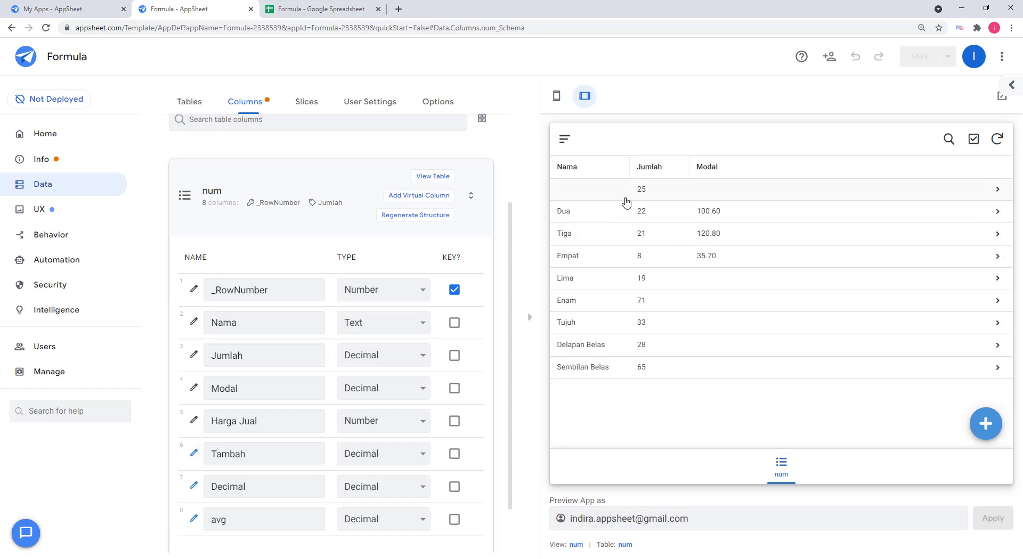
In the app preview, set Nama to Satu for the record with Jumlah 25, save it, and return to the num list
{"action": "left_click", "coordinate": [784, 189]}
{"action": "left_click", "coordinate": [985, 424]}
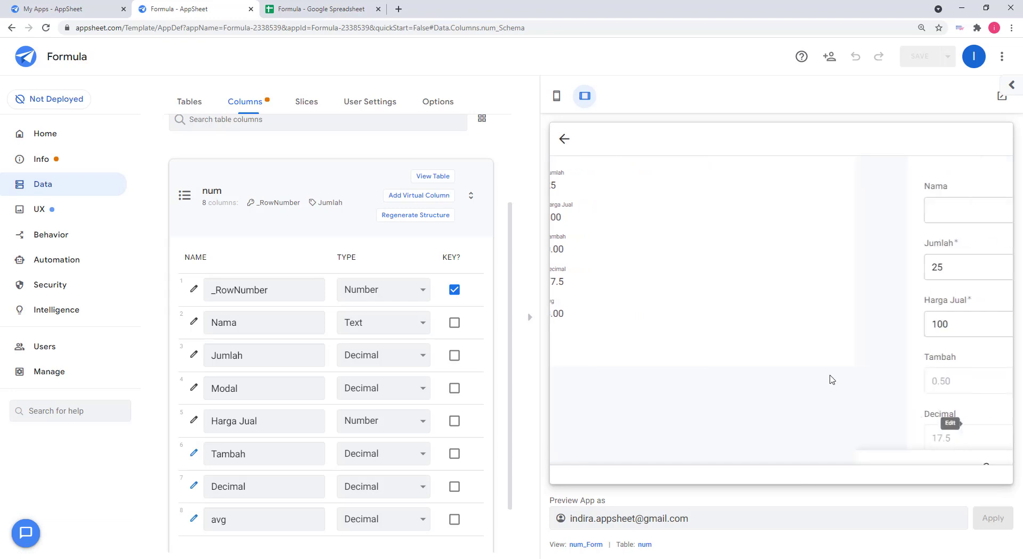
{"action": "left_click", "coordinate": [657, 209]}
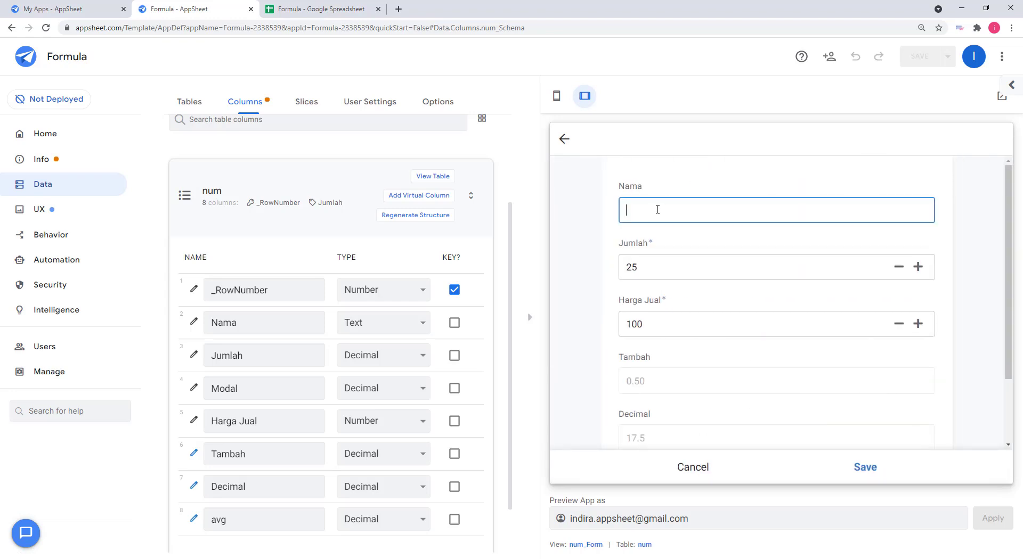
{"action": "type", "text": "Satu"}
{"action": "left_click", "coordinate": [863, 468]}
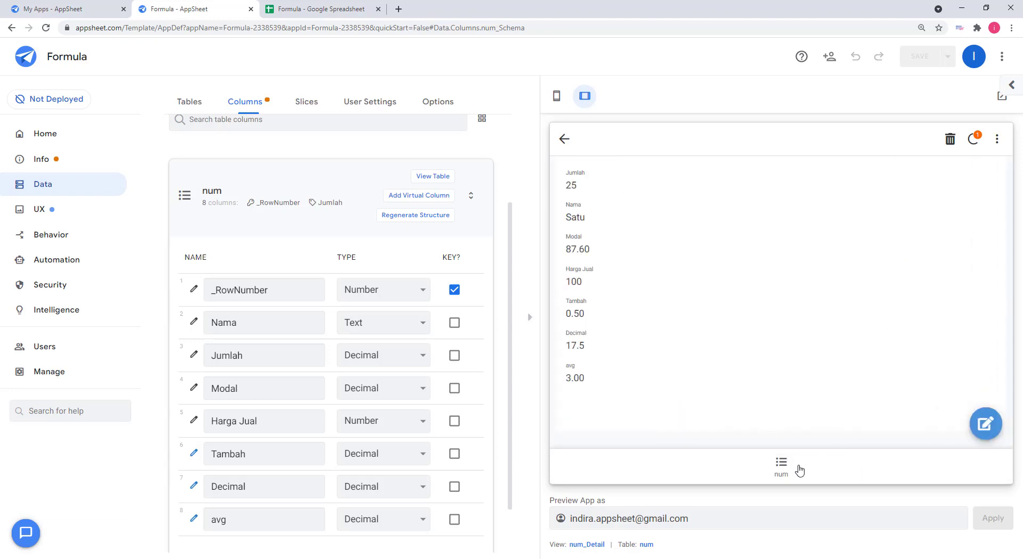
{"action": "left_click", "coordinate": [781, 463]}
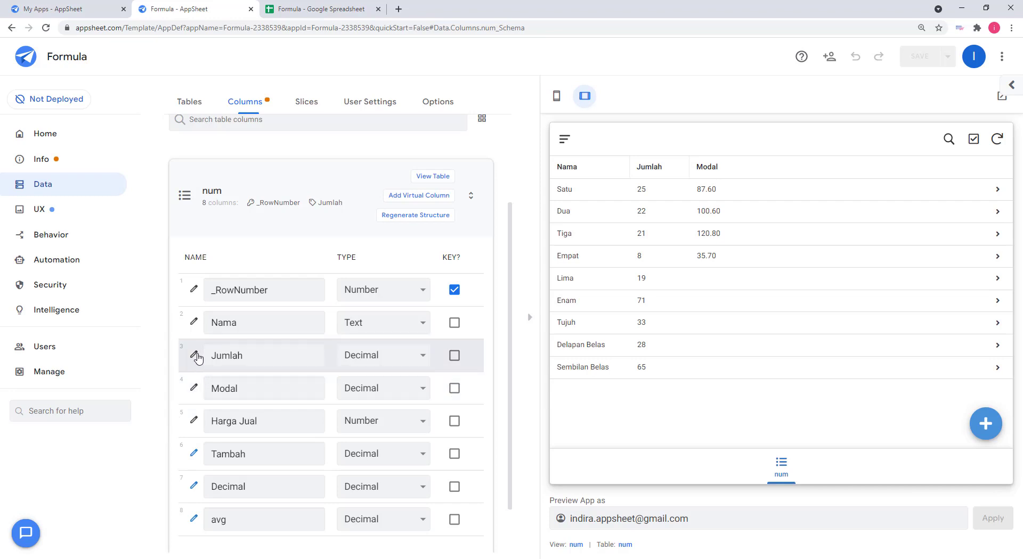
Open Modal's Show_If expression and review the Yes/No example patterns, including IN, CONTAINS, STARTSWITH and ENDSWITH
{"action": "left_click", "coordinate": [195, 388]}
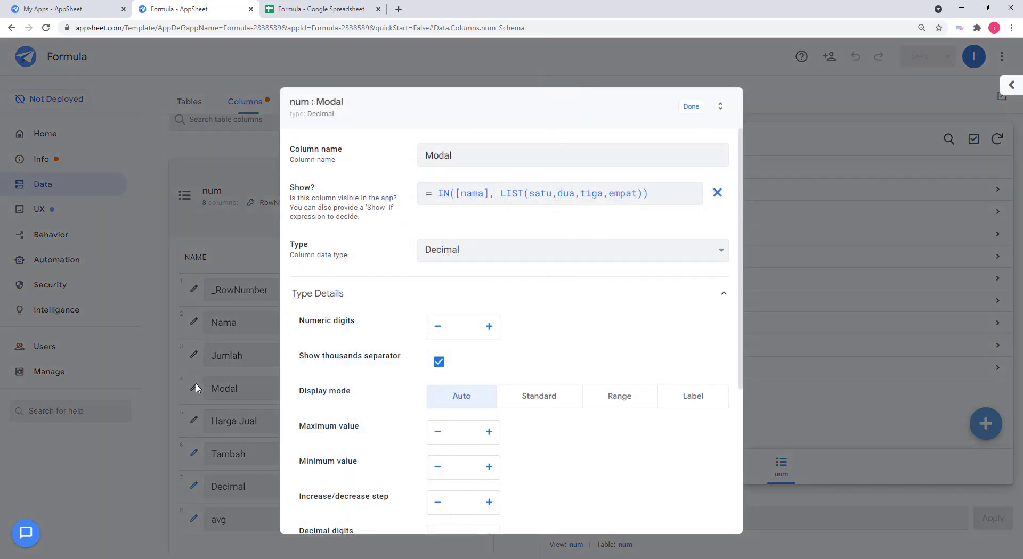
{"action": "scroll", "coordinate": [566, 312], "scroll_direction": "down", "scroll_amount": 3}
{"action": "scroll", "coordinate": [566, 312], "scroll_direction": "down", "scroll_amount": 2}
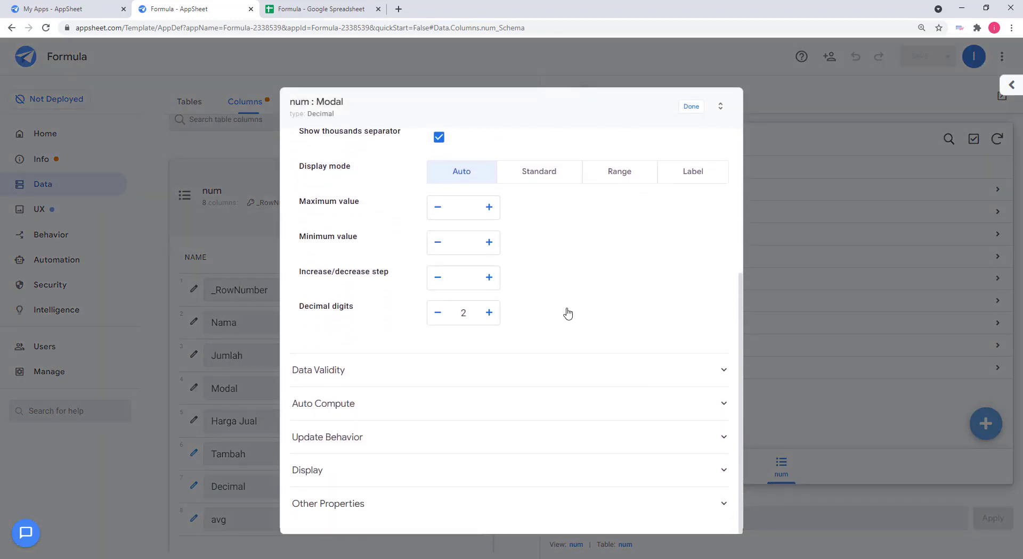
{"action": "scroll", "coordinate": [566, 313], "scroll_direction": "up", "scroll_amount": 4}
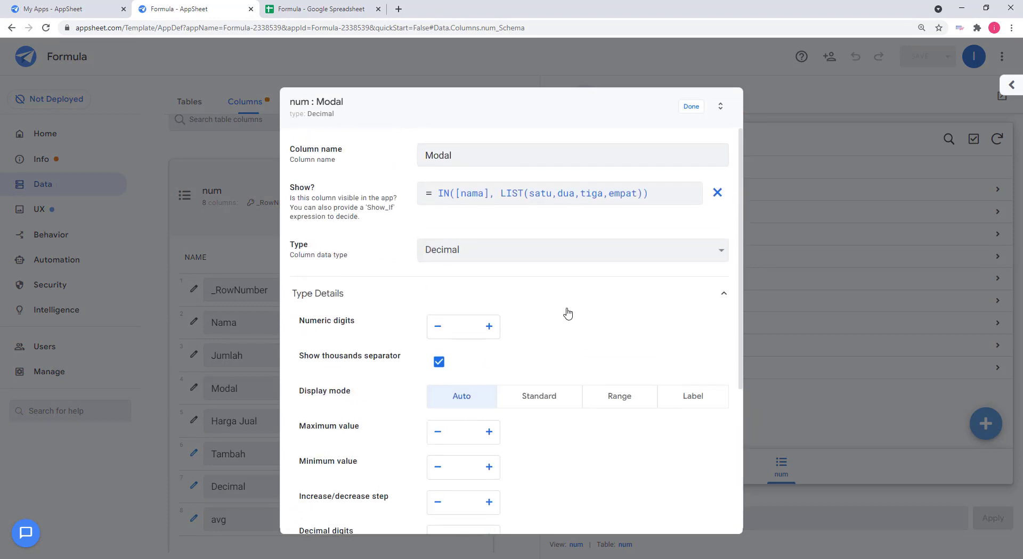
{"action": "left_click", "coordinate": [603, 198]}
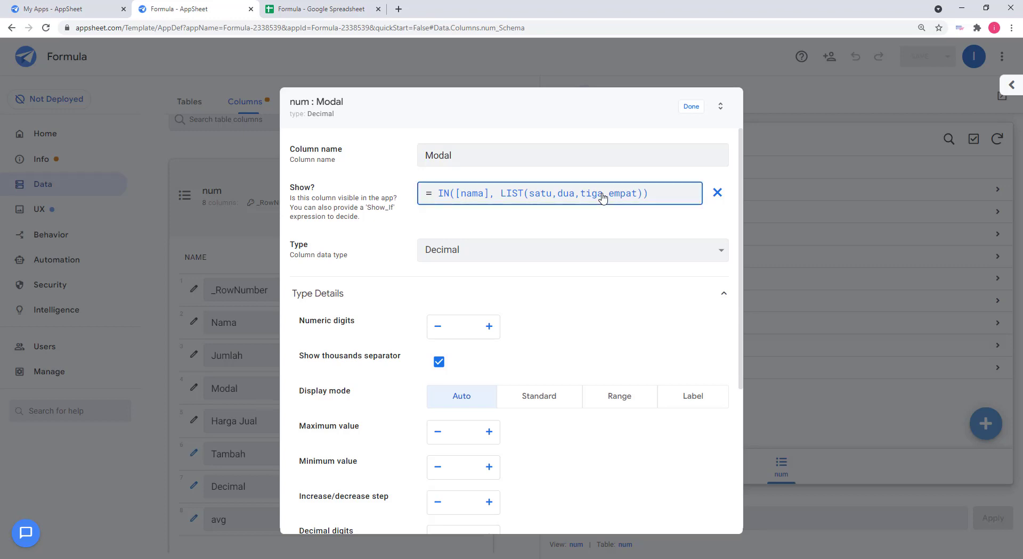
{"action": "scroll", "coordinate": [508, 288], "scroll_direction": "down", "scroll_amount": 5}
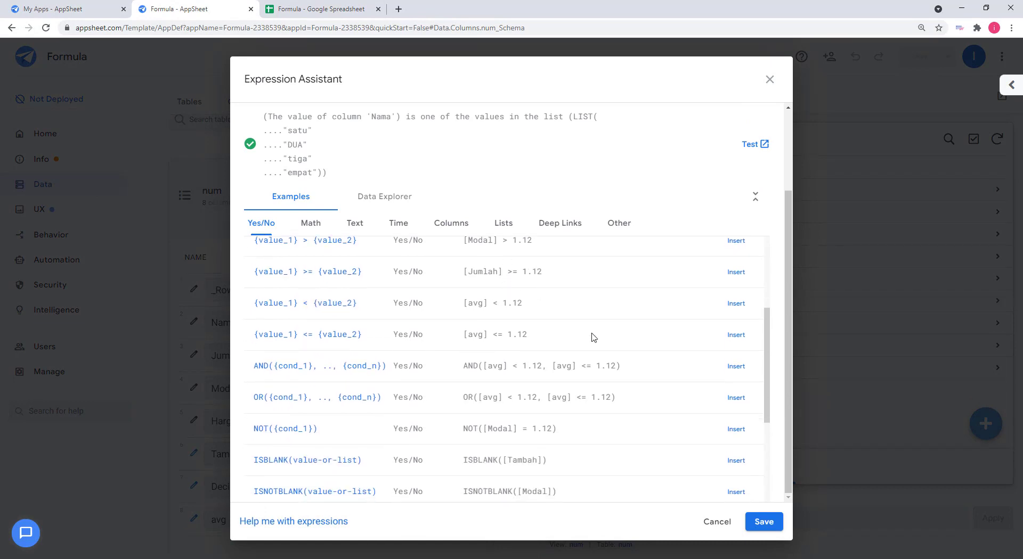
{"action": "scroll", "coordinate": [592, 337], "scroll_direction": "down", "scroll_amount": 4}
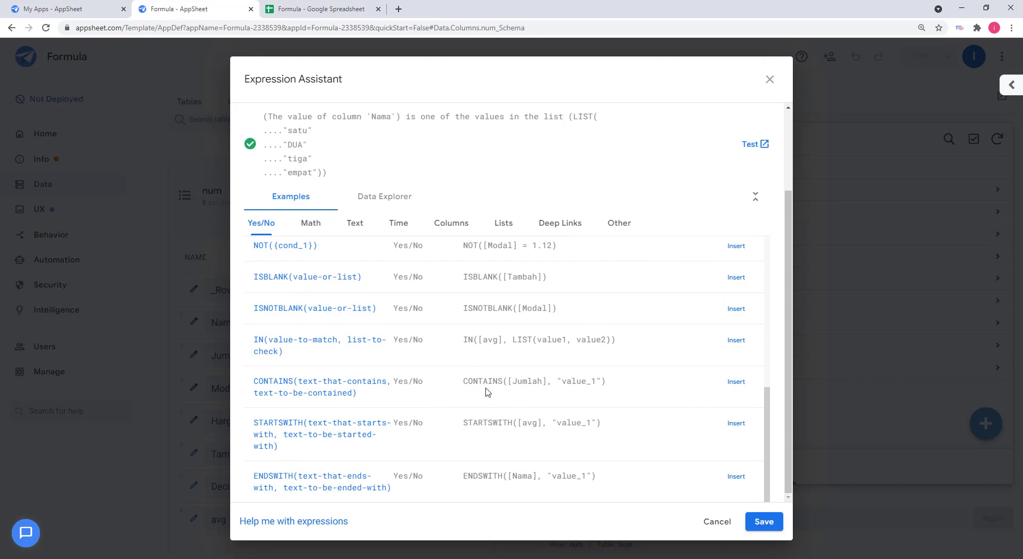
{"action": "scroll", "coordinate": [415, 275], "scroll_direction": "up", "scroll_amount": 1}
{"action": "scroll", "coordinate": [416, 240], "scroll_direction": "up", "scroll_amount": 5}
{"action": "scroll", "coordinate": [418, 192], "scroll_direction": "up", "scroll_amount": 2}
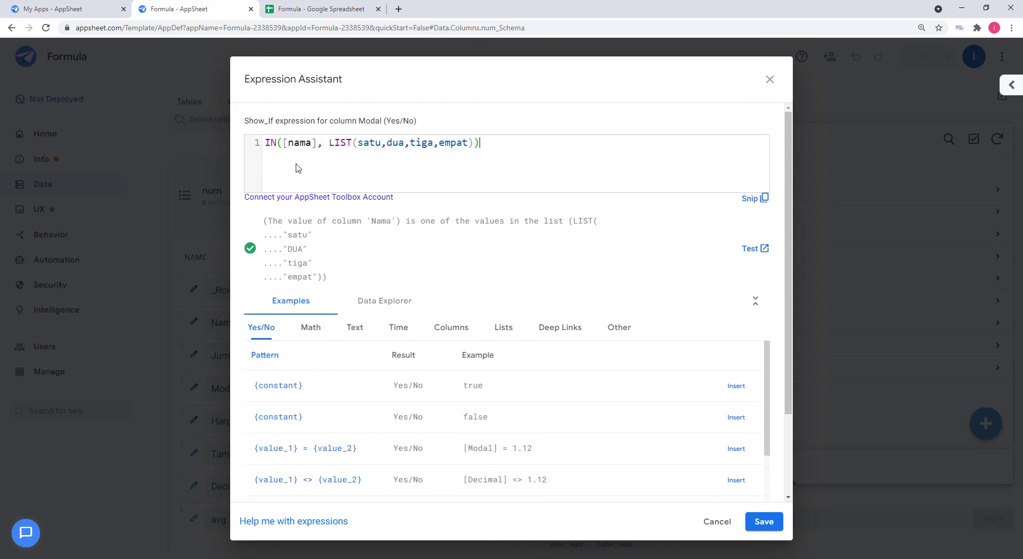
Clear Modal's IN expression and insert the CONTAINS([Jumlah], "value_1") example in its place
{"action": "double_click", "coordinate": [273, 143]}
{"action": "left_click_drag", "start_coordinate": [513, 150], "coordinate": [200, 129]}
{"action": "key", "text": "BackSpace"}
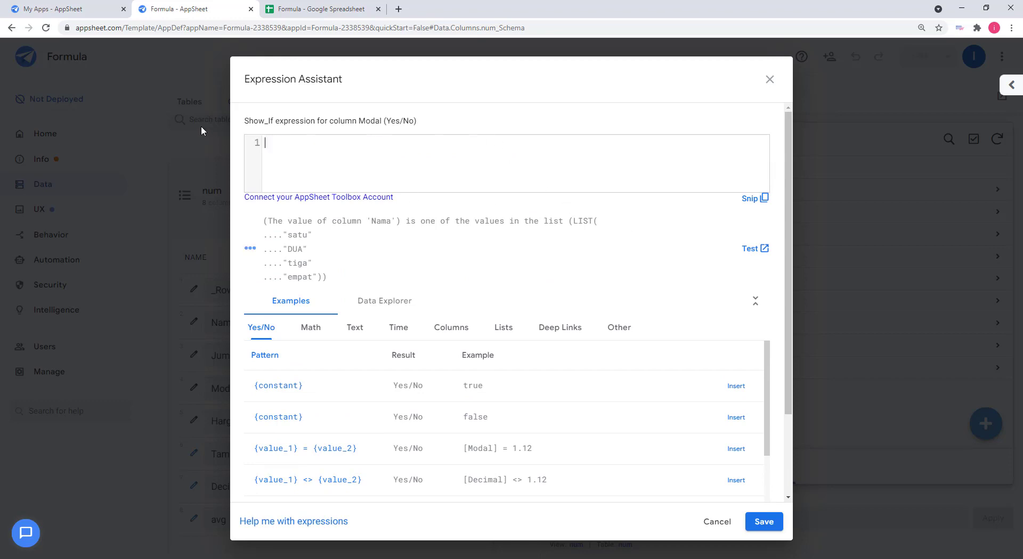
{"action": "scroll", "coordinate": [546, 401], "scroll_direction": "down", "scroll_amount": 2}
{"action": "scroll", "coordinate": [546, 401], "scroll_direction": "down", "scroll_amount": 6}
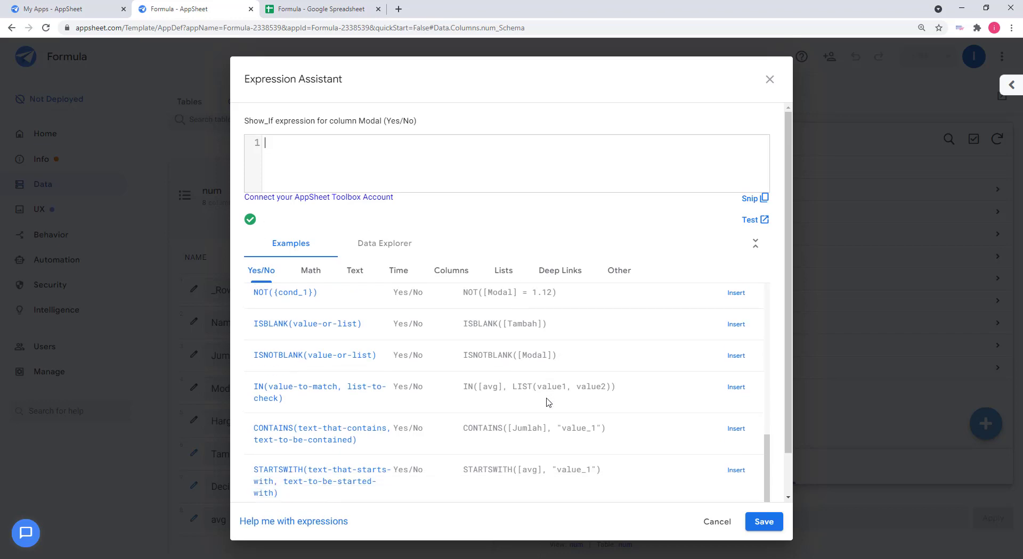
{"action": "left_click", "coordinate": [735, 429]}
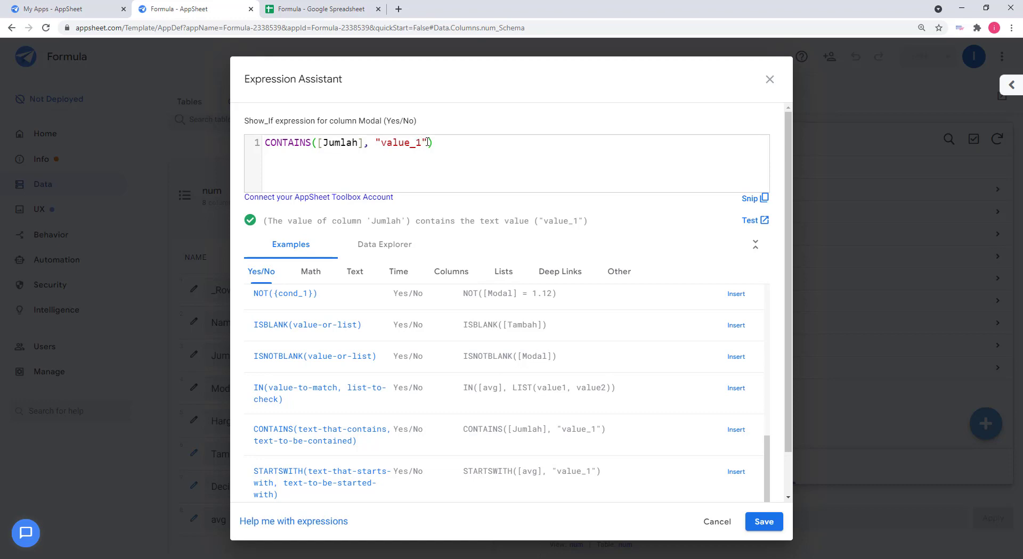
Complete the expression as CONTAINS([Jumlah], 2), save it, close the Modal column settings, and save the app
{"action": "left_click_drag", "start_coordinate": [427, 142], "coordinate": [376, 142]}
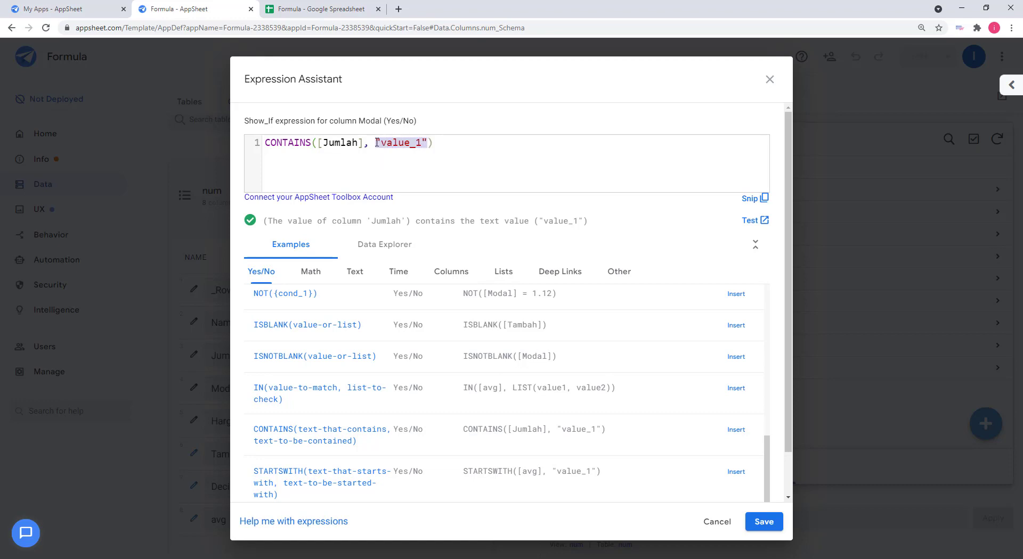
{"action": "type", "text": "2"}
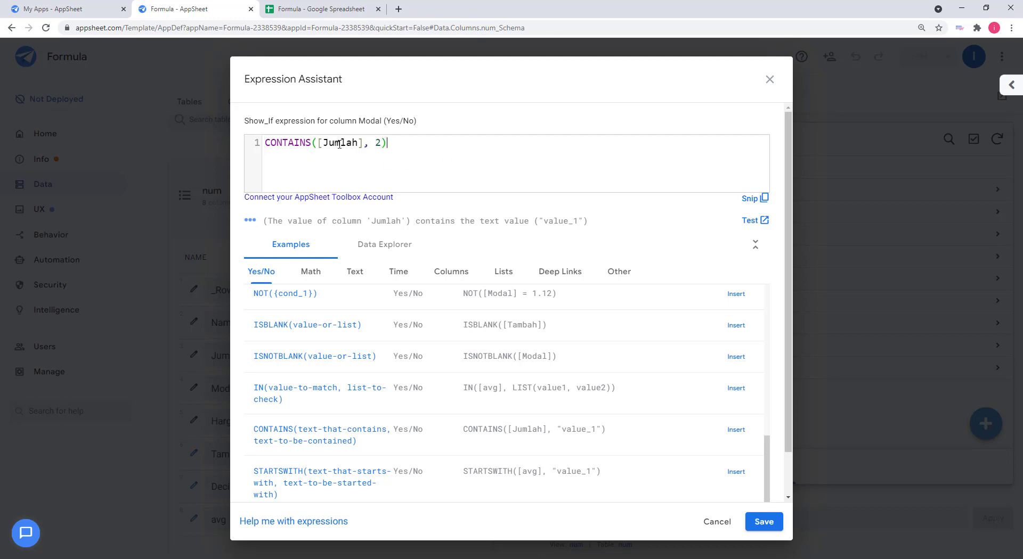
{"action": "double_click", "coordinate": [340, 142]}
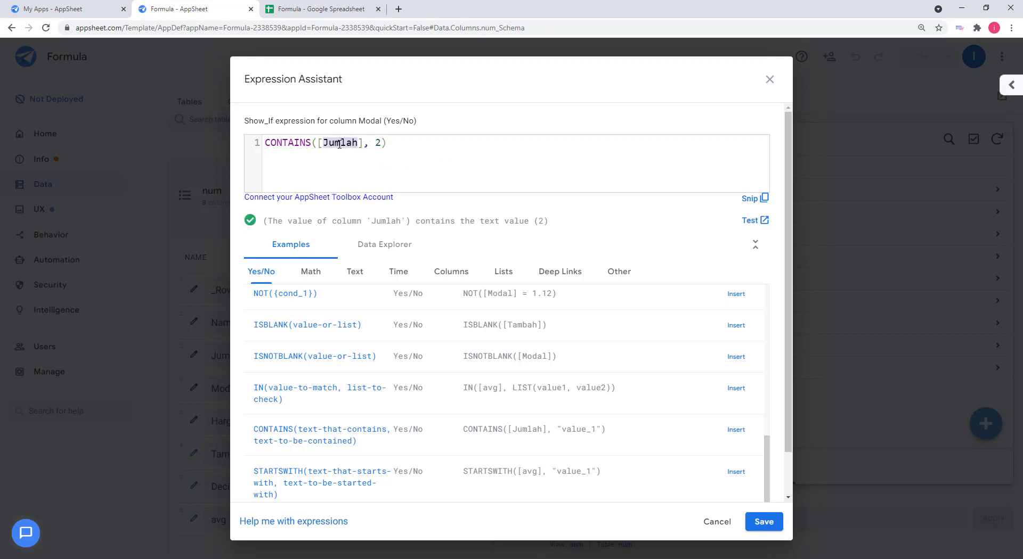
{"action": "left_click", "coordinate": [380, 142]}
{"action": "left_click", "coordinate": [764, 522]}
{"action": "left_click", "coordinate": [693, 109]}
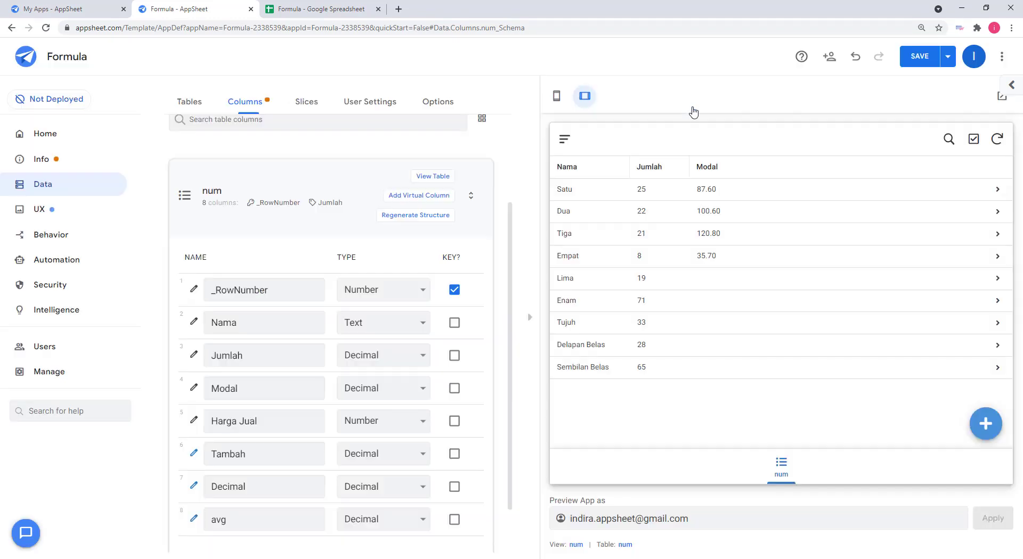
{"action": "left_click", "coordinate": [921, 56]}
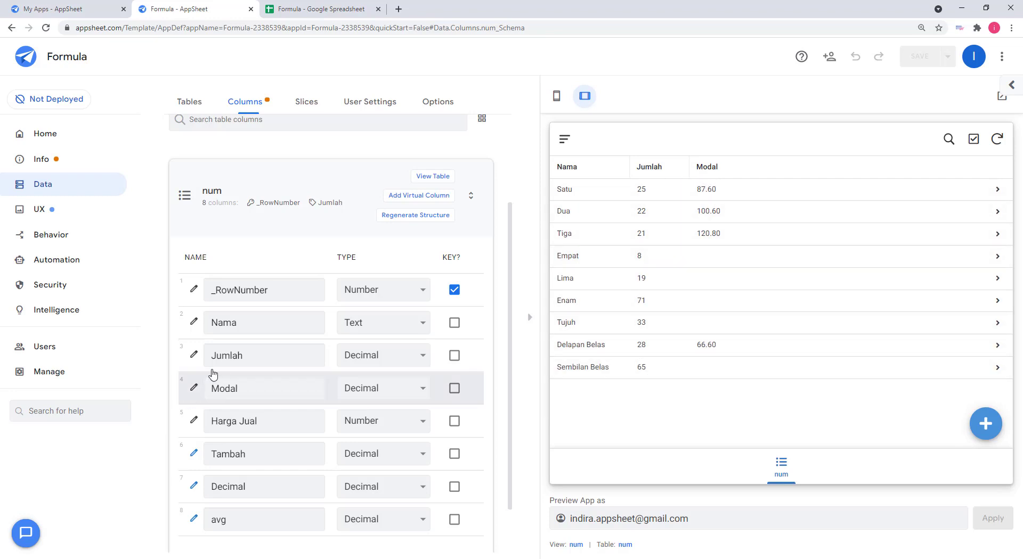
Reopen Modal's Show_If expression and change it to CONTAINS([nama], "belas")
{"action": "left_click", "coordinate": [194, 389]}
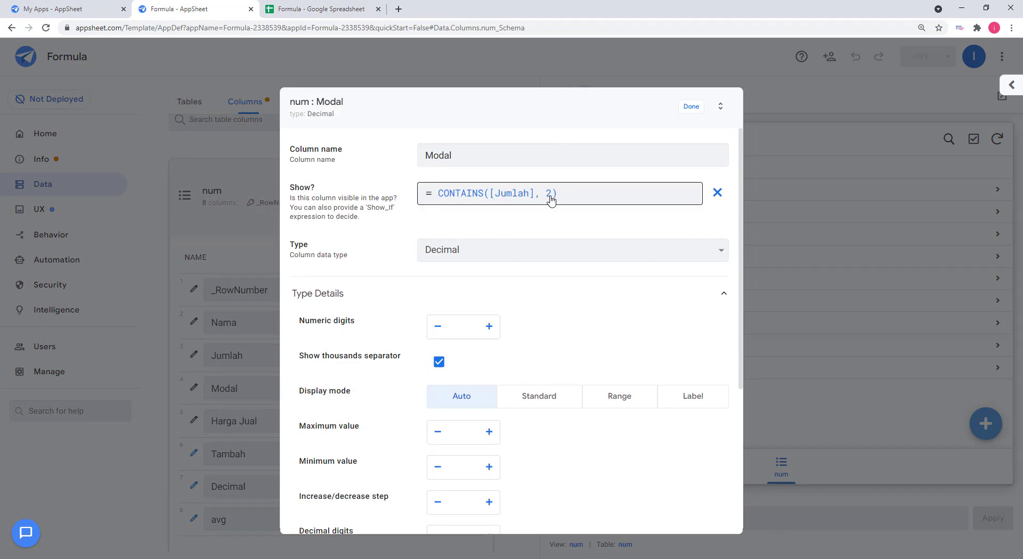
{"action": "left_click", "coordinate": [691, 106]}
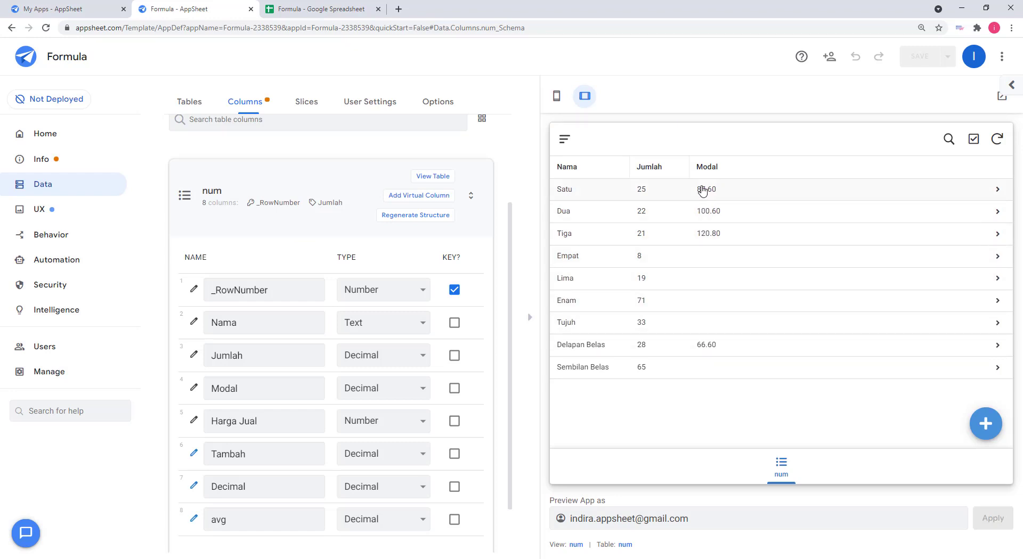
{"action": "left_click", "coordinate": [194, 388]}
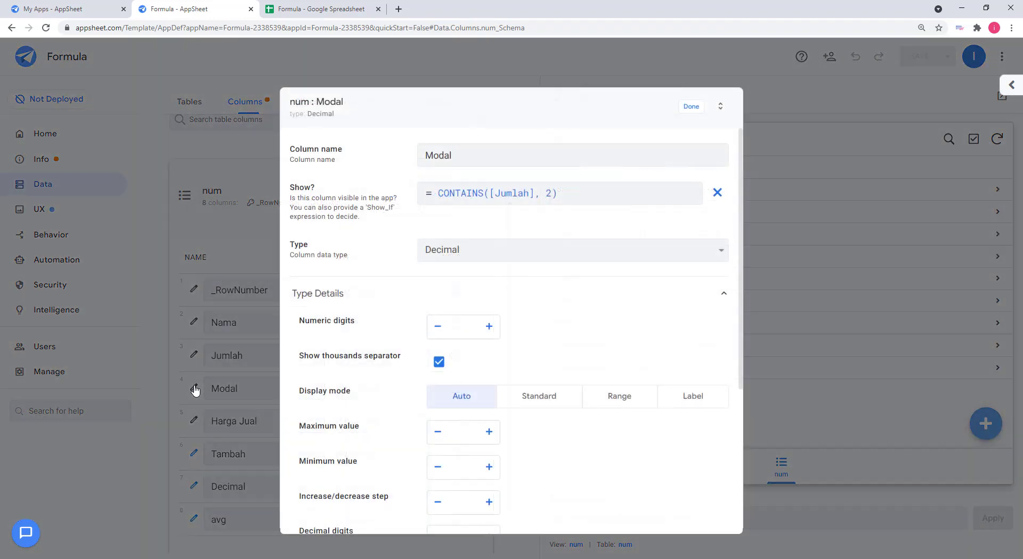
{"action": "left_click", "coordinate": [535, 195]}
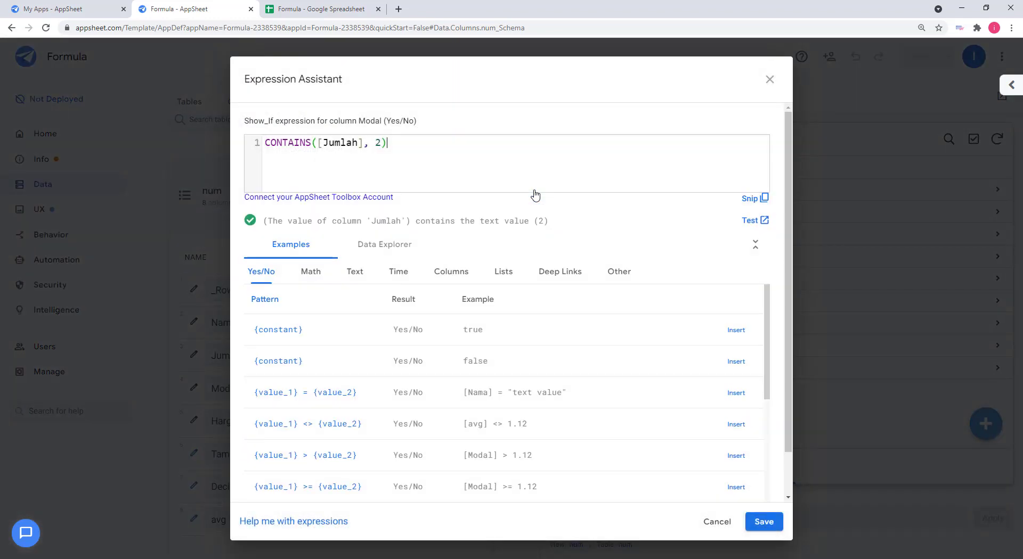
{"action": "double_click", "coordinate": [334, 143]}
{"action": "type", "text": "nama"}
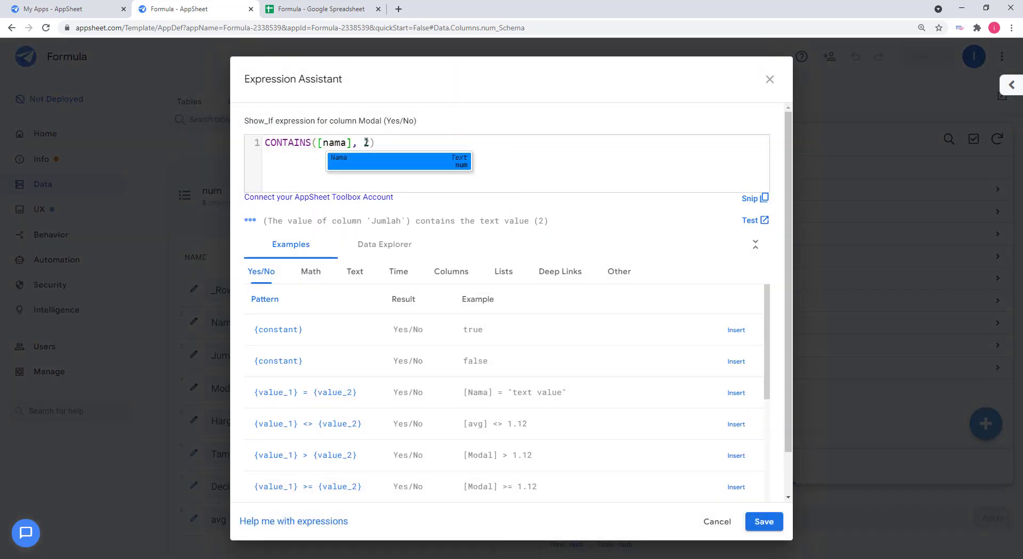
{"action": "double_click", "coordinate": [366, 143]}
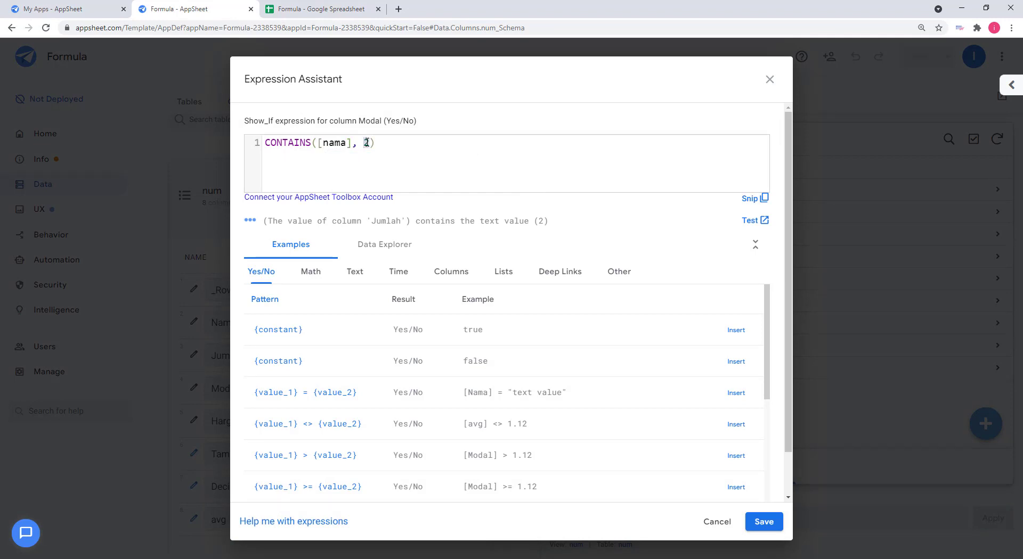
{"action": "type", "text": "\"bela"}
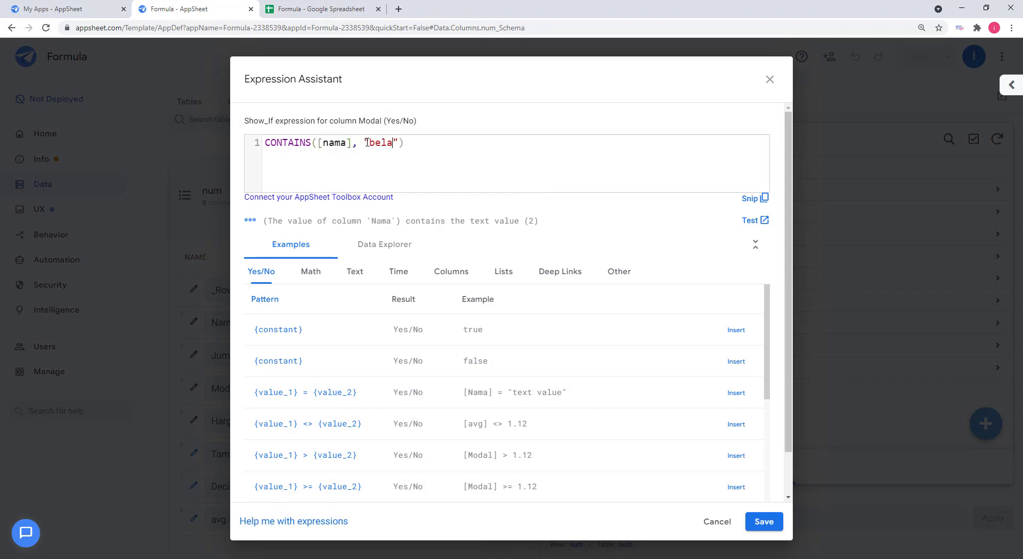
{"action": "type", "text": "s"}
{"action": "left_click", "coordinate": [480, 149]}
Save the "belas" CONTAINS expression, close the Modal column settings, and save the app
{"action": "left_click", "coordinate": [760, 522]}
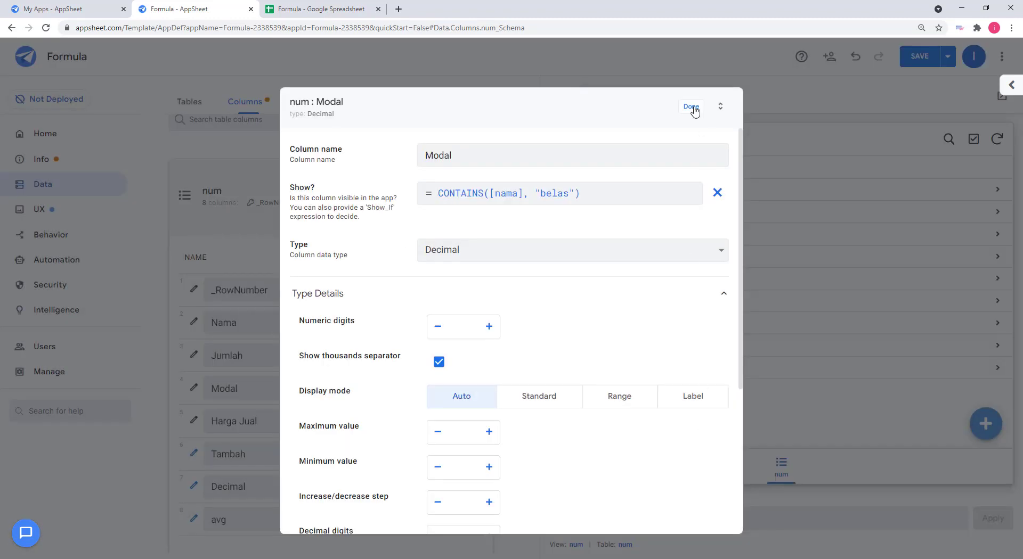
{"action": "left_click", "coordinate": [694, 107]}
{"action": "left_click", "coordinate": [924, 60]}
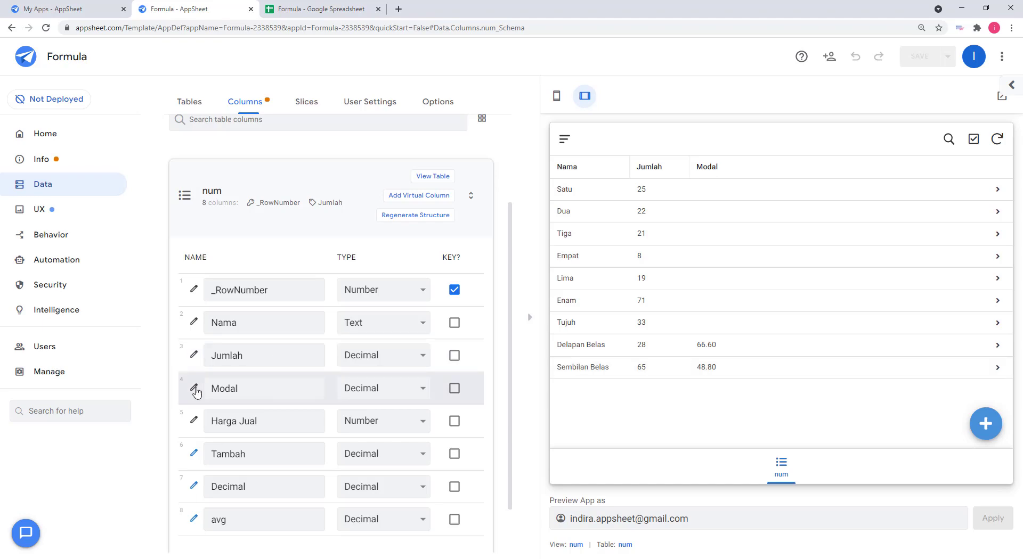
Reopen Modal's Show_If expression and compare its CONTAINS arguments with the IN and CONTAINS example patterns
{"action": "left_click", "coordinate": [193, 393]}
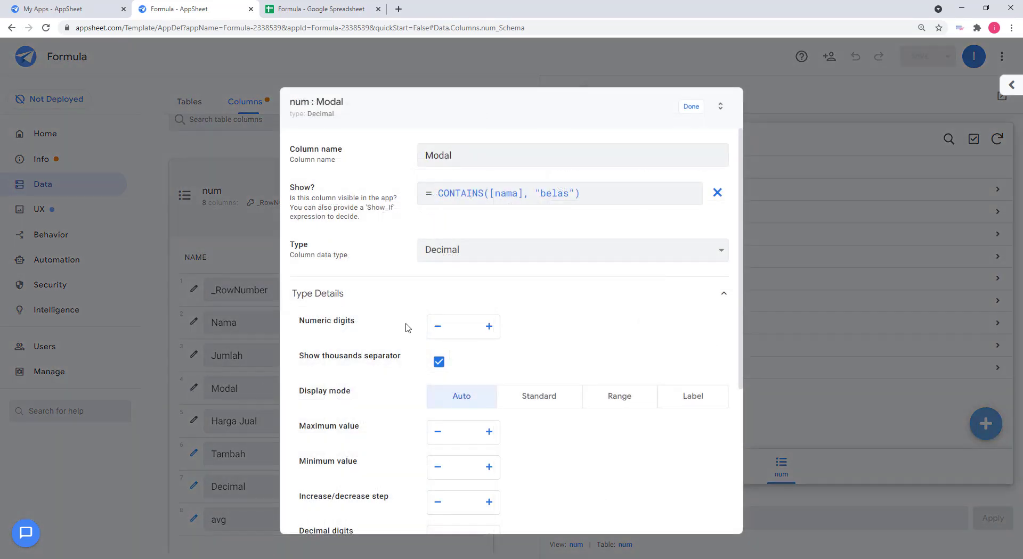
{"action": "left_click", "coordinate": [500, 198]}
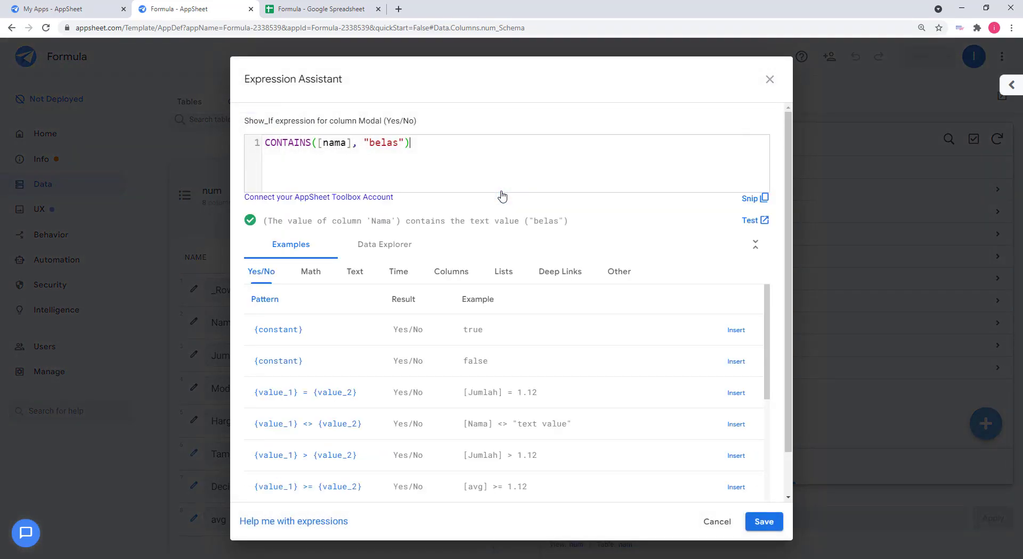
{"action": "double_click", "coordinate": [334, 142]}
{"action": "left_click_drag", "start_coordinate": [349, 143], "coordinate": [319, 140]}
{"action": "left_click", "coordinate": [372, 141]}
{"action": "double_click", "coordinate": [327, 141]}
{"action": "left_click", "coordinate": [351, 145]}
{"action": "scroll", "coordinate": [530, 427], "scroll_direction": "down", "scroll_amount": 6}
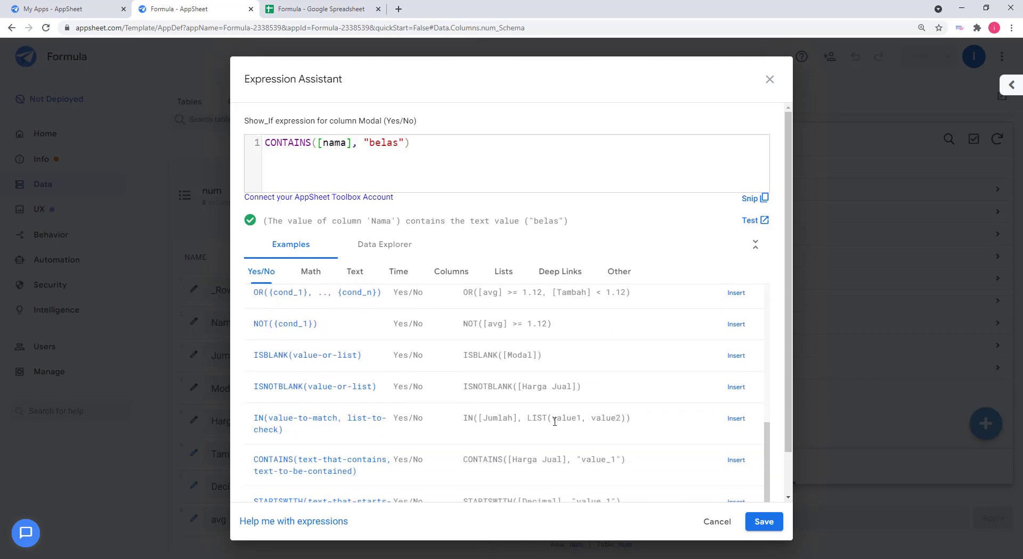
{"action": "scroll", "coordinate": [530, 429], "scroll_direction": "down", "scroll_amount": 1}
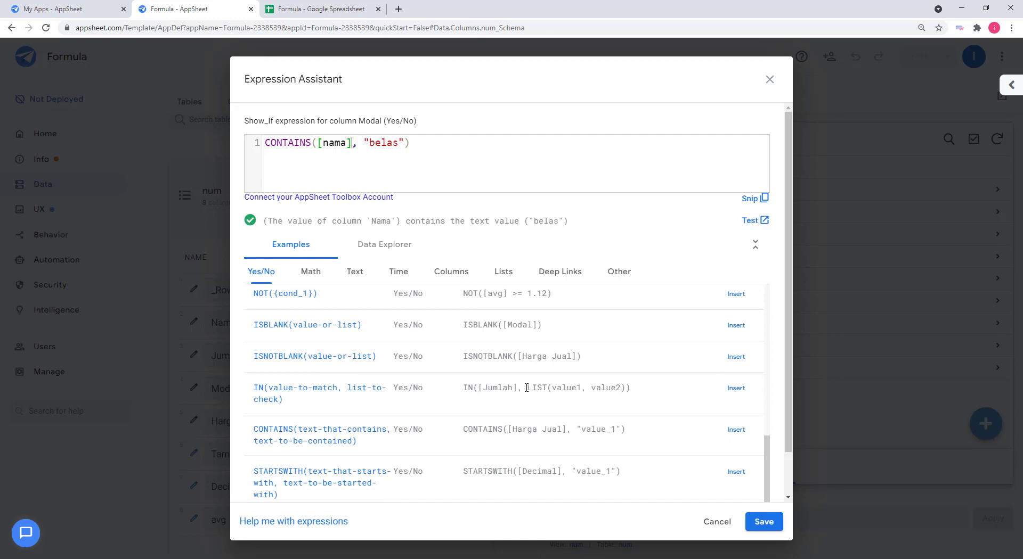
{"action": "left_click_drag", "start_coordinate": [526, 387], "coordinate": [611, 387]}
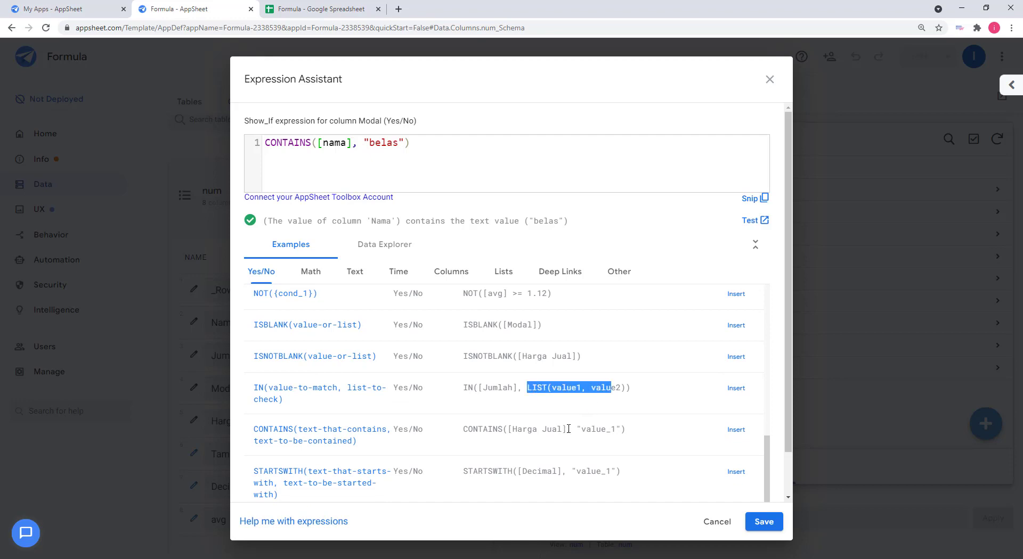
{"action": "left_click_drag", "start_coordinate": [567, 429], "coordinate": [509, 428]}
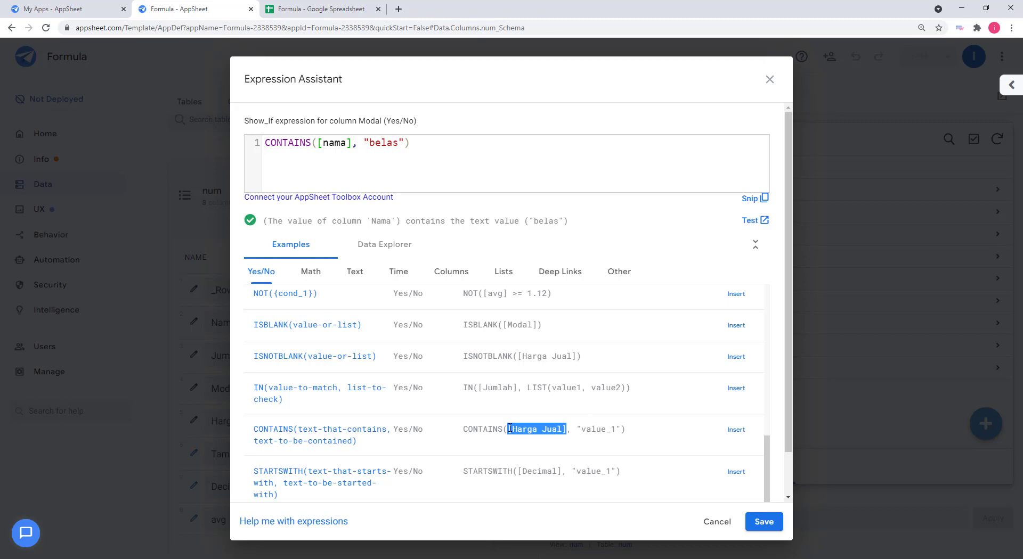
{"action": "left_click", "coordinate": [640, 433]}
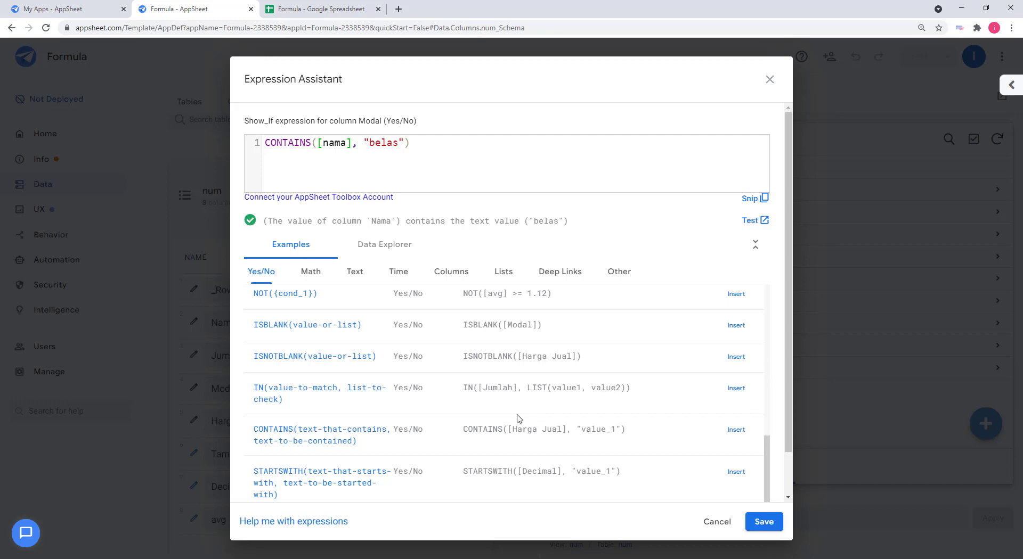
Replace Modal's CONTAINS expression with the STARTSWITH([Decimal], "value_1") example
{"action": "scroll", "coordinate": [520, 421], "scroll_direction": "down", "scroll_amount": 2}
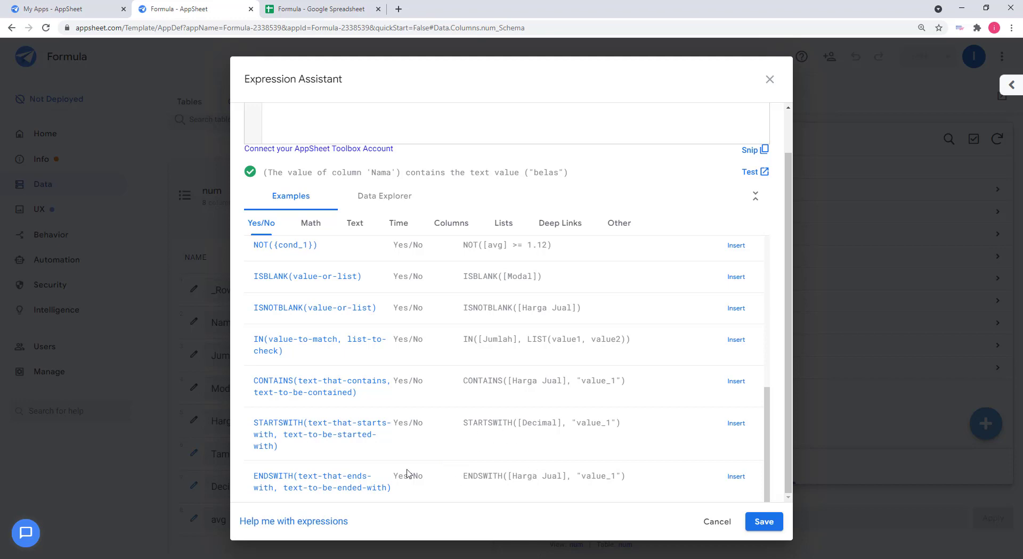
{"action": "scroll", "coordinate": [461, 159], "scroll_direction": "up", "scroll_amount": 2}
{"action": "scroll", "coordinate": [460, 175], "scroll_direction": "down", "scroll_amount": 2}
{"action": "scroll", "coordinate": [460, 176], "scroll_direction": "up", "scroll_amount": 2}
{"action": "left_click_drag", "start_coordinate": [432, 141], "coordinate": [198, 133]}
{"action": "key", "text": "BackSpace"}
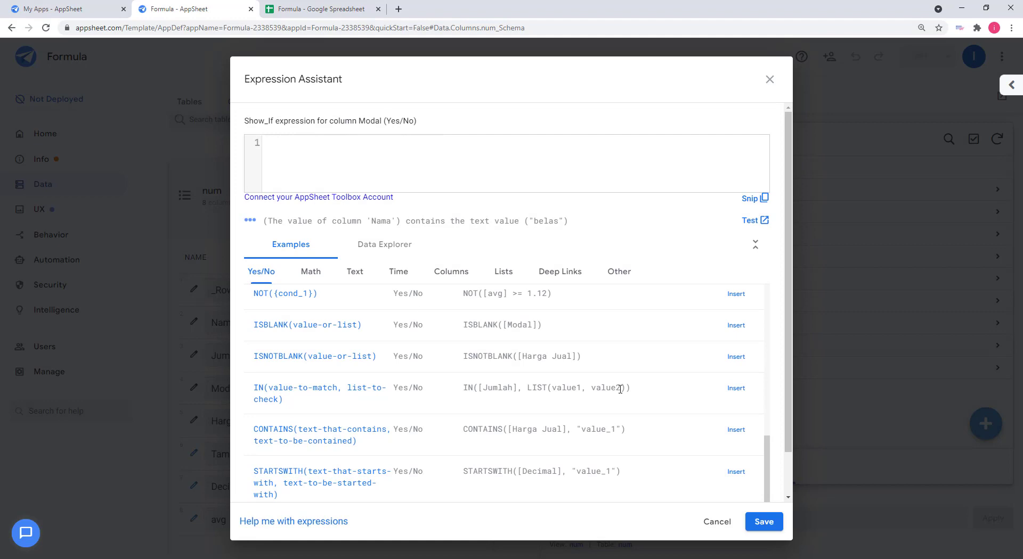
{"action": "scroll", "coordinate": [642, 392], "scroll_direction": "down", "scroll_amount": 1}
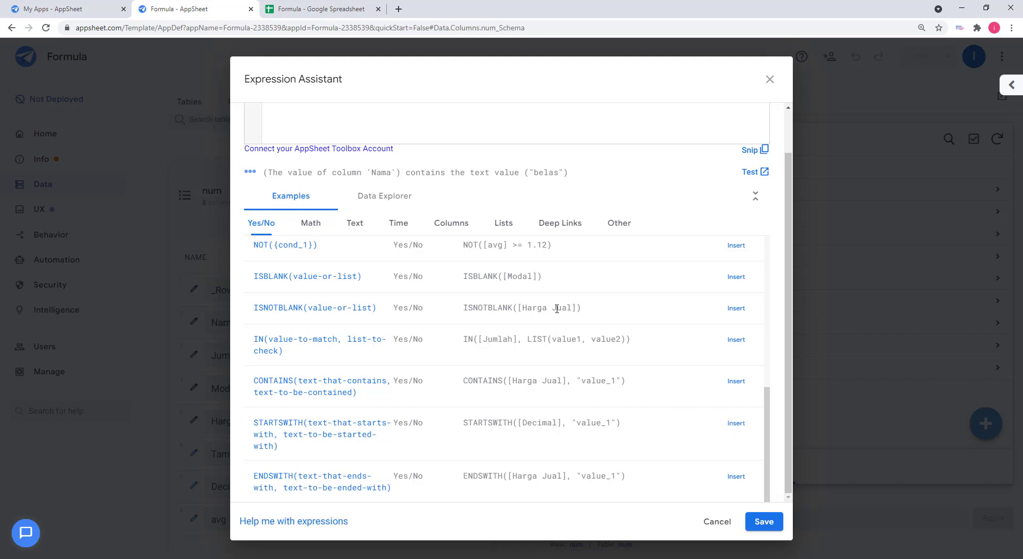
{"action": "scroll", "coordinate": [558, 307], "scroll_direction": "up", "scroll_amount": 8}
{"action": "scroll", "coordinate": [484, 132], "scroll_direction": "up", "scroll_amount": 1}
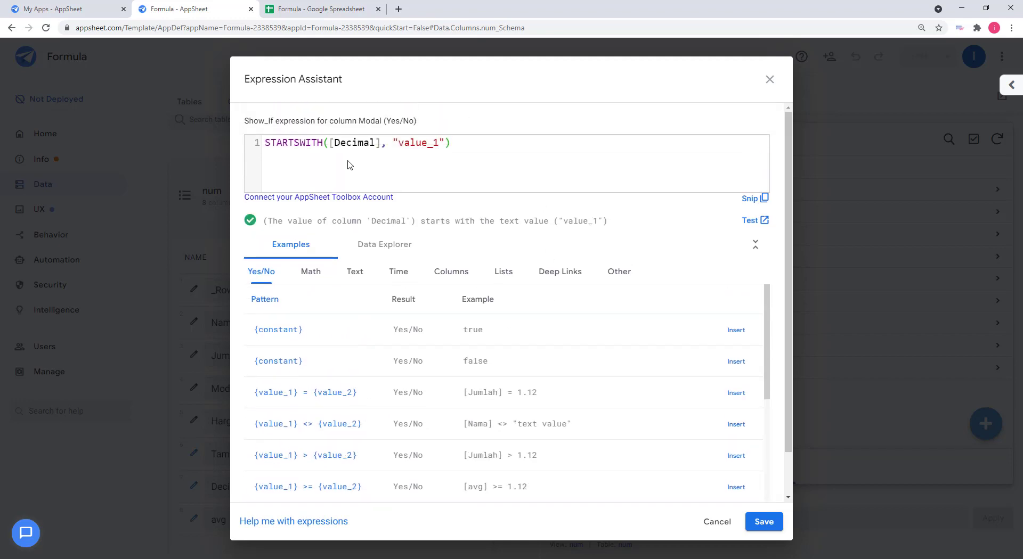
Change Modal's Show_If expression to STARTSWITH([nama], "tu"), then save it and the app
{"action": "double_click", "coordinate": [354, 141]}
{"action": "type", "text": "nama"}
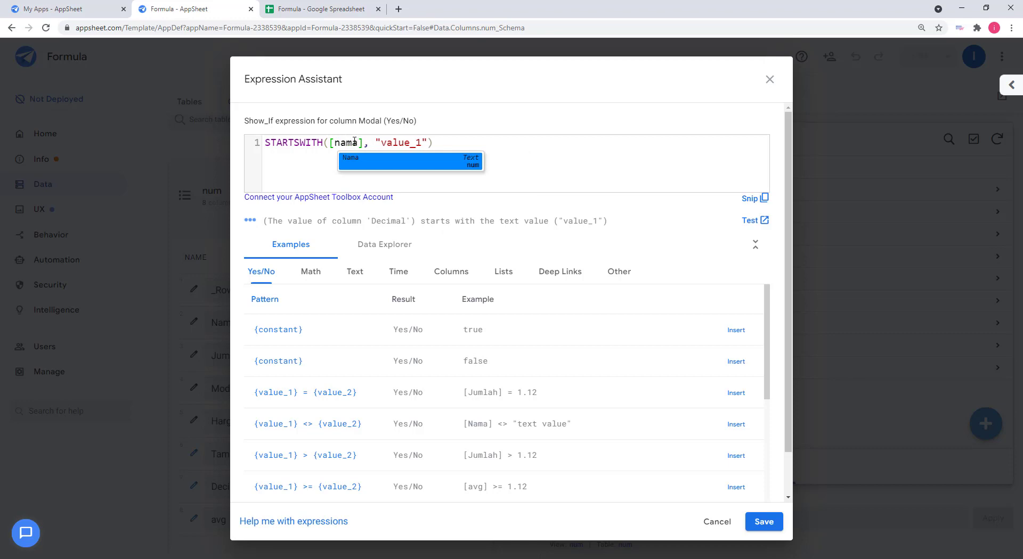
{"action": "double_click", "coordinate": [407, 142]}
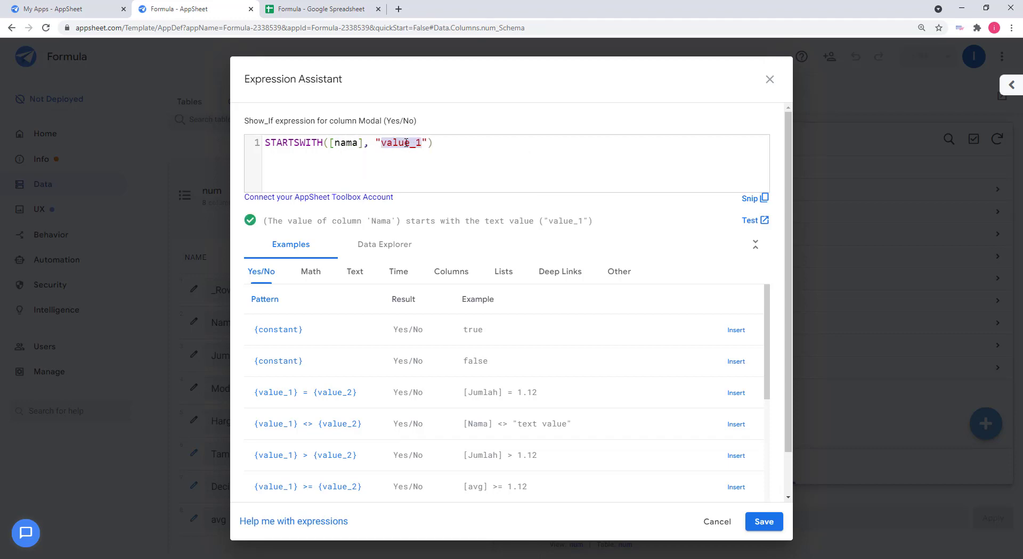
{"action": "type", "text": "t"}
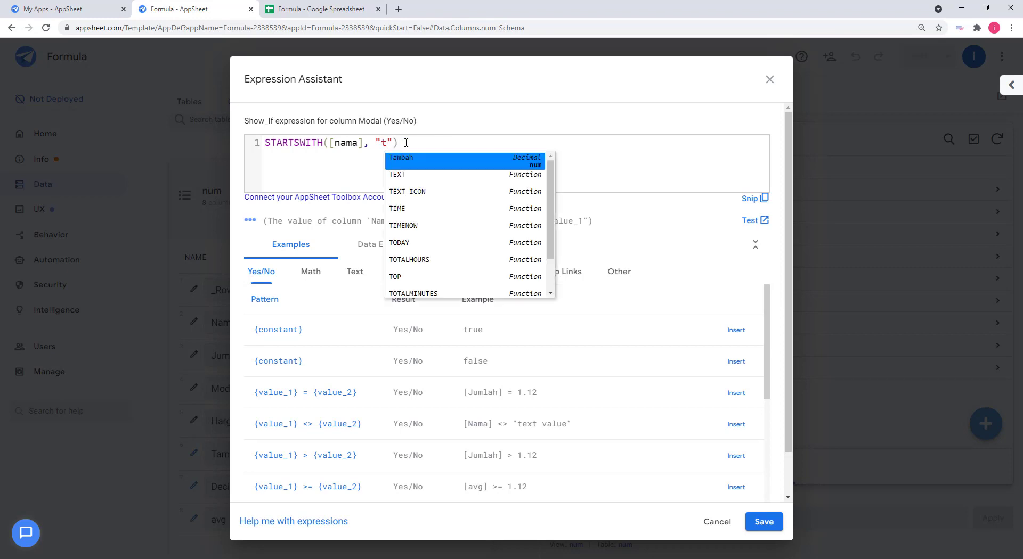
{"action": "type", "text": "u"}
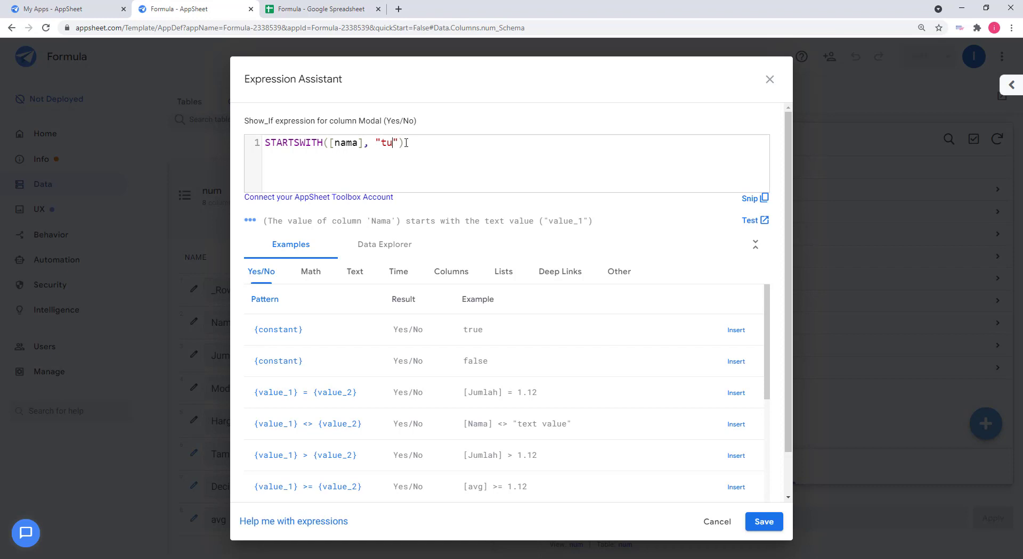
{"action": "left_click", "coordinate": [521, 165]}
{"action": "left_click", "coordinate": [763, 521]}
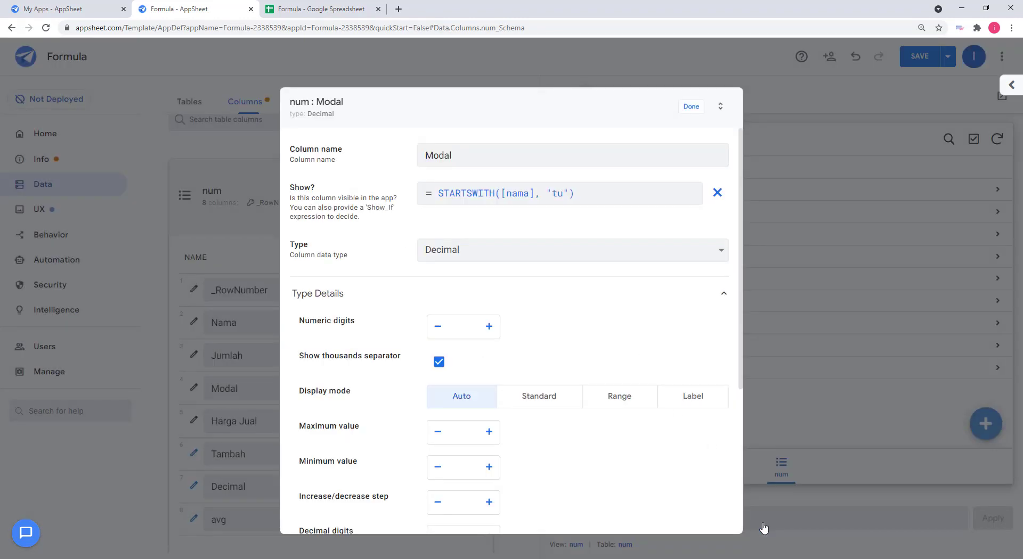
{"action": "left_click", "coordinate": [691, 107]}
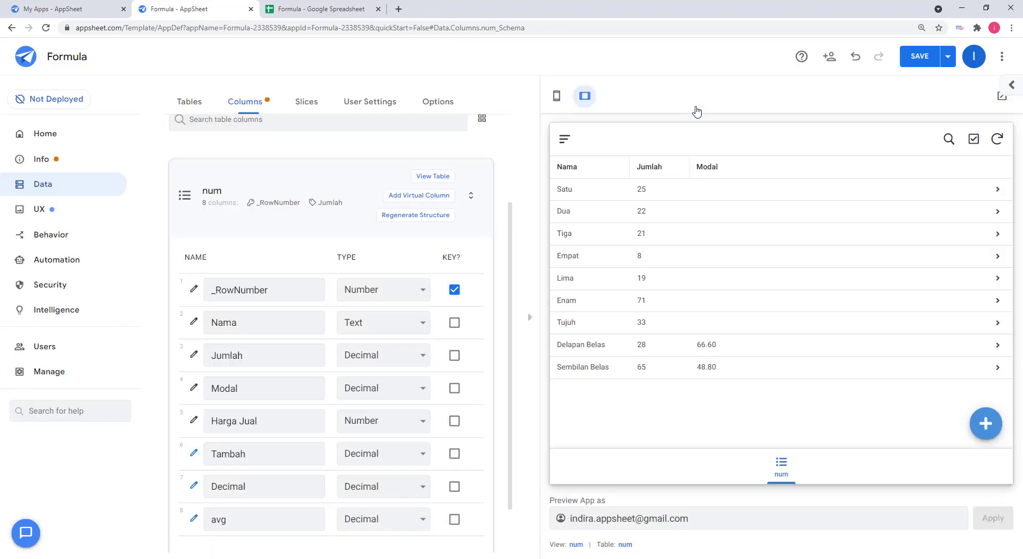
{"action": "left_click", "coordinate": [920, 57]}
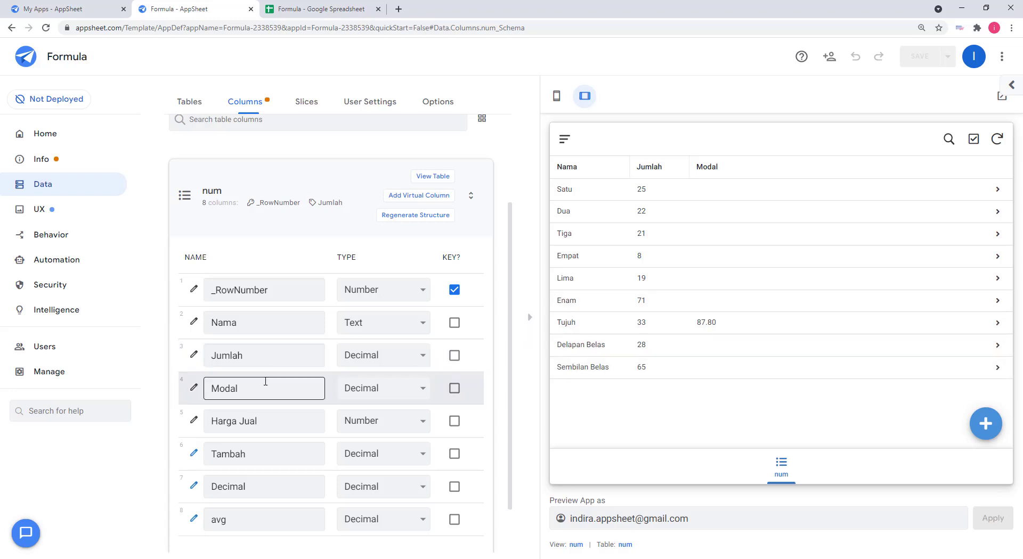
Change the STARTSWITH text in Modal's Show_If expression to "s" and save the app
{"action": "left_click", "coordinate": [195, 391]}
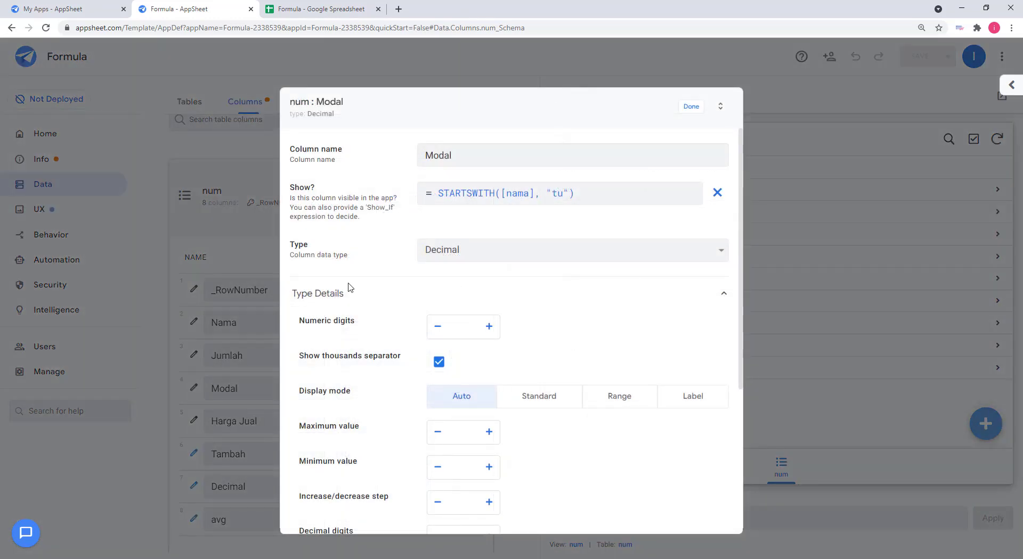
{"action": "left_click", "coordinate": [556, 193]}
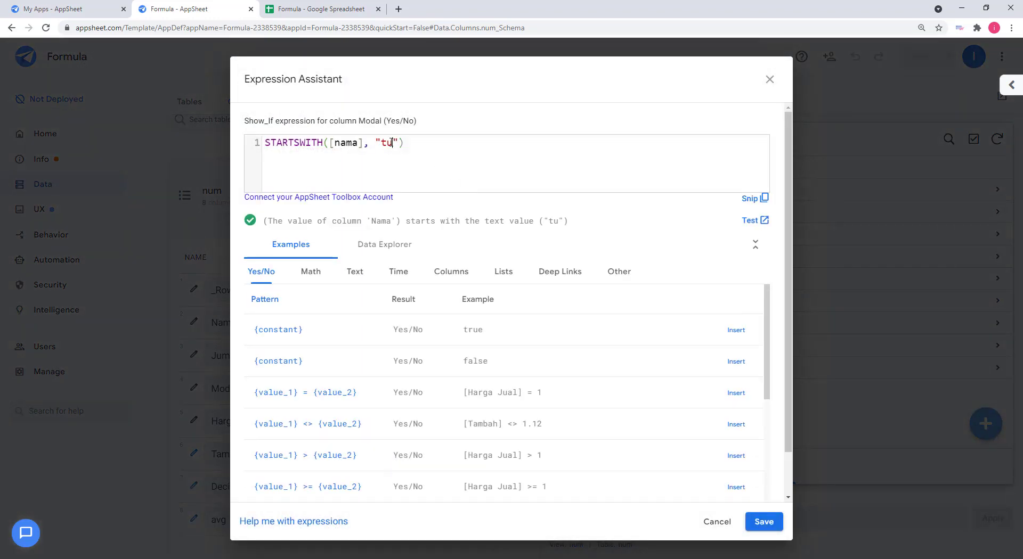
{"action": "double_click", "coordinate": [391, 143]}
{"action": "type", "text": "s"}
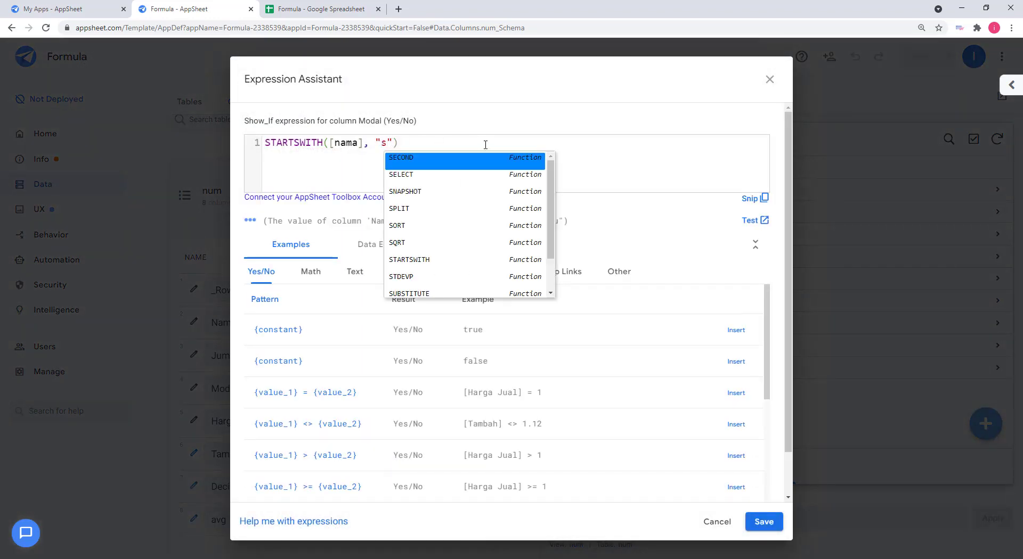
{"action": "left_click", "coordinate": [485, 144]}
{"action": "left_click", "coordinate": [764, 522]}
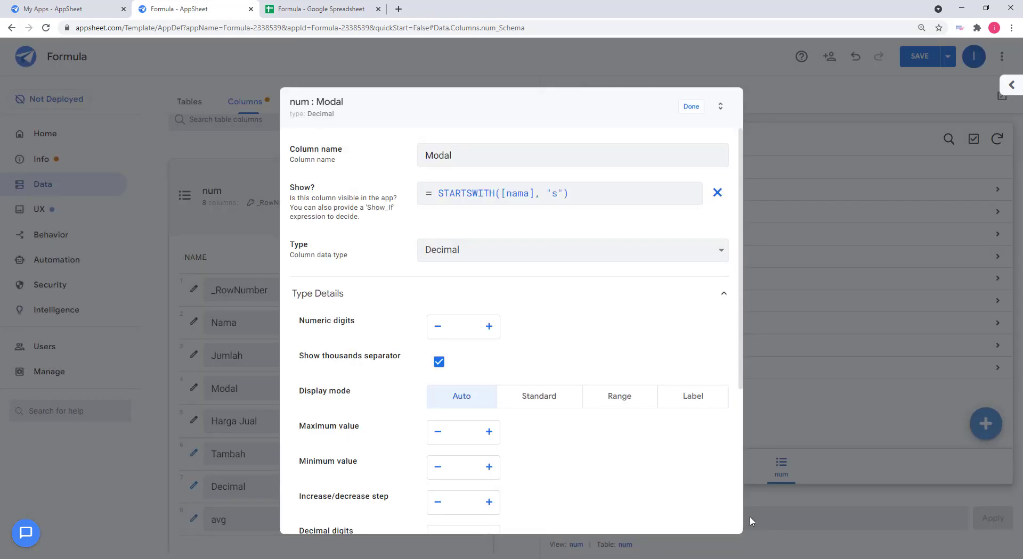
{"action": "left_click", "coordinate": [688, 107]}
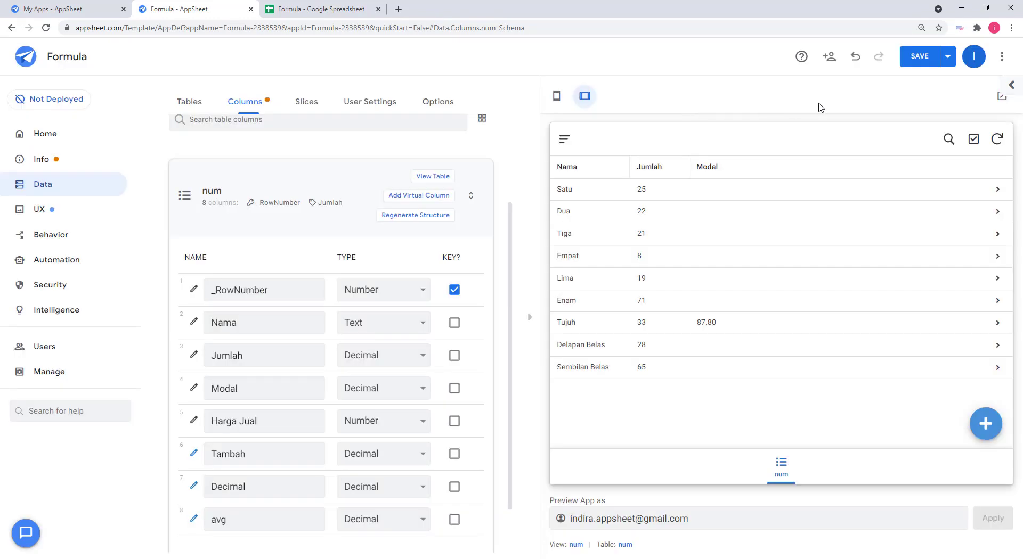
{"action": "left_click", "coordinate": [928, 63]}
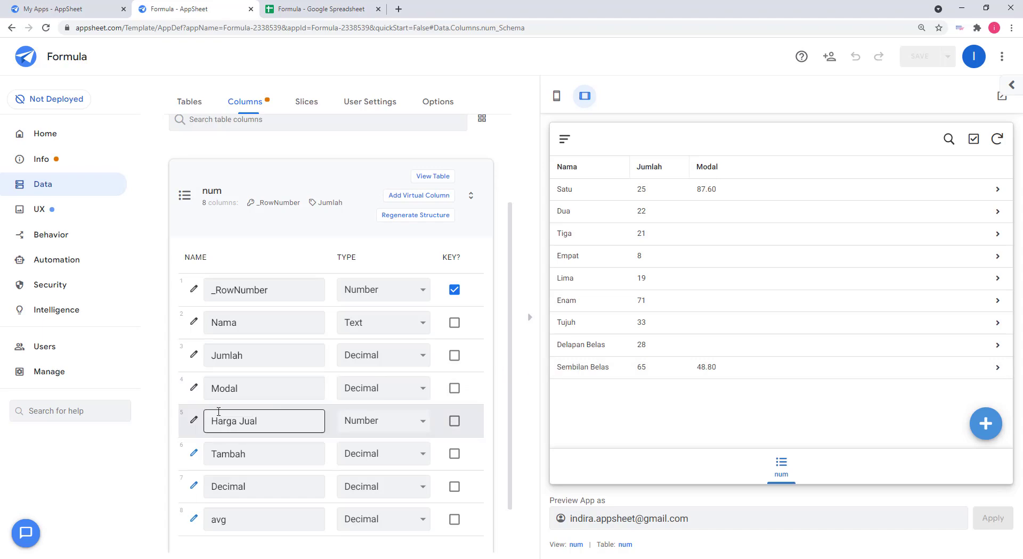
Replace STARTSWITH with ENDSWITH in Modal's Show_If expression, giving ENDSWITH([nama], "s"), and save the app
{"action": "left_click", "coordinate": [193, 389]}
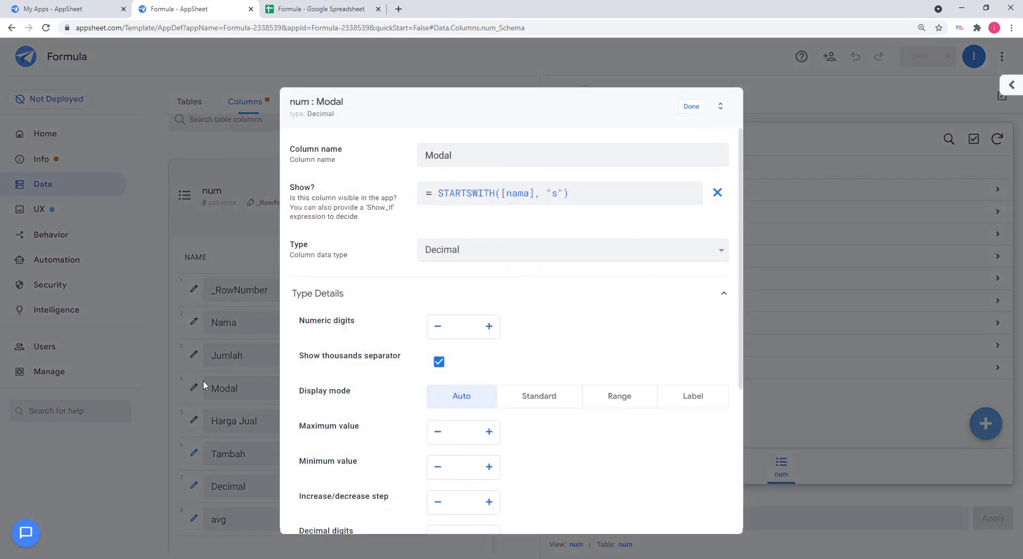
{"action": "left_click", "coordinate": [478, 195]}
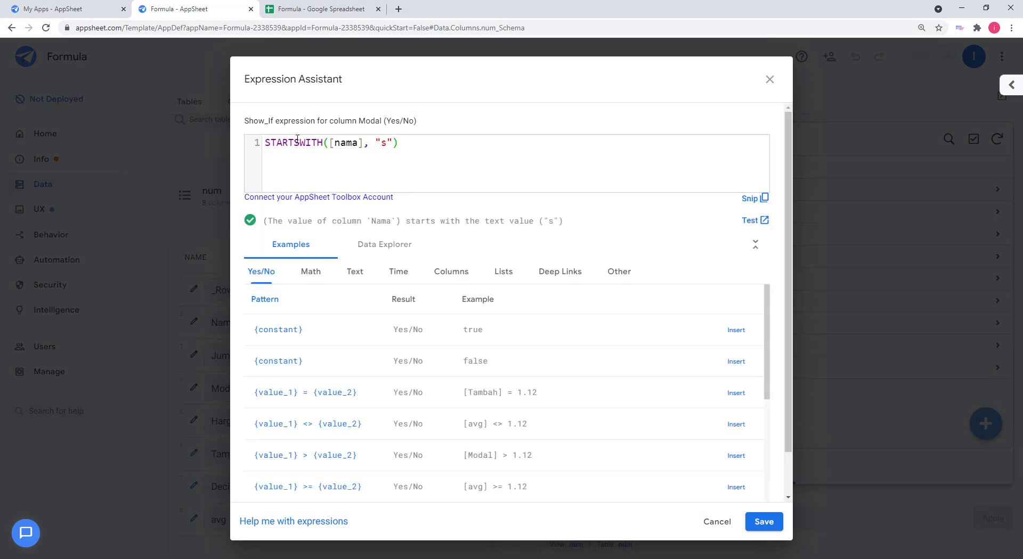
{"action": "left_click_drag", "start_coordinate": [294, 142], "coordinate": [241, 140]}
{"action": "type", "text": "END"}
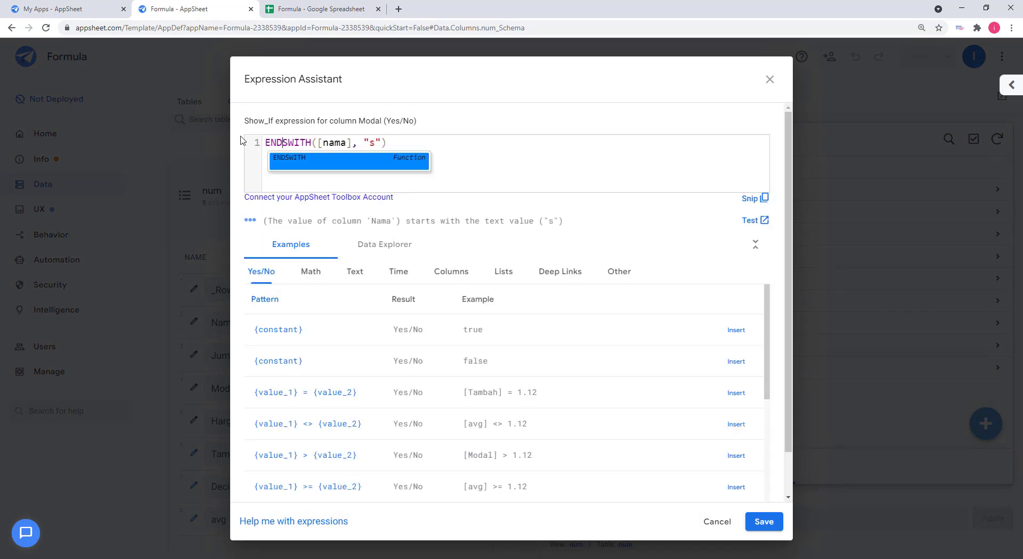
{"action": "left_click", "coordinate": [529, 160]}
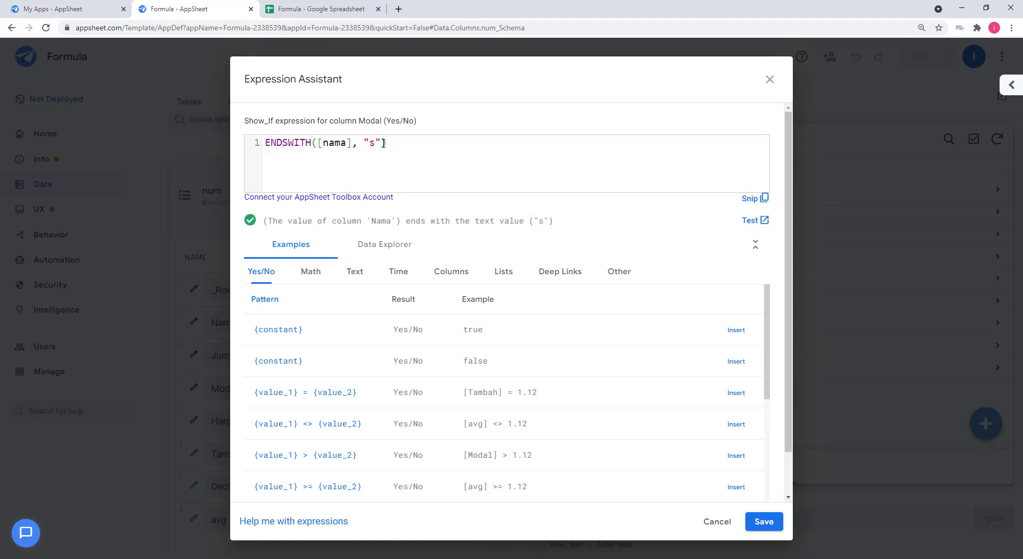
{"action": "left_click", "coordinate": [763, 522]}
{"action": "left_click", "coordinate": [692, 106]}
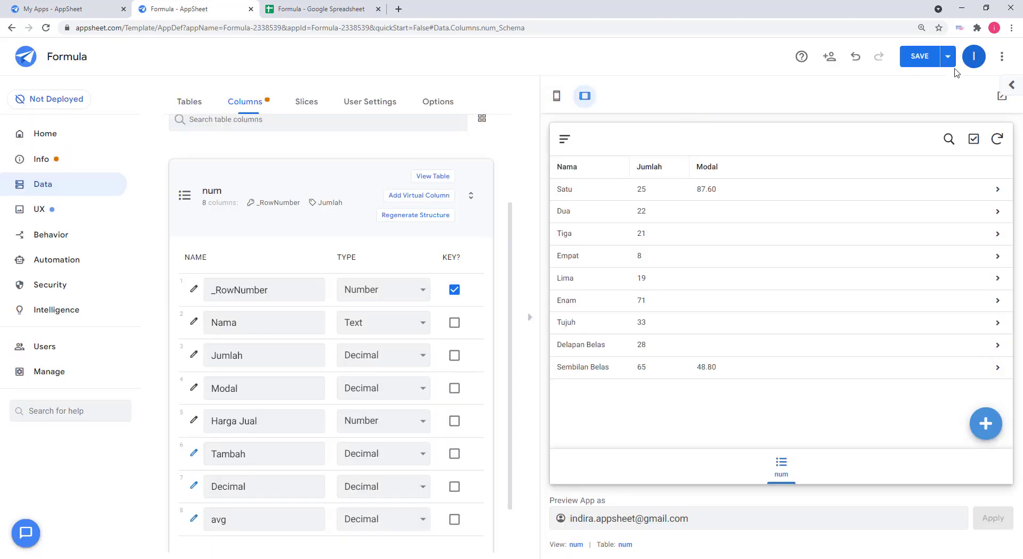
{"action": "left_click", "coordinate": [923, 59]}
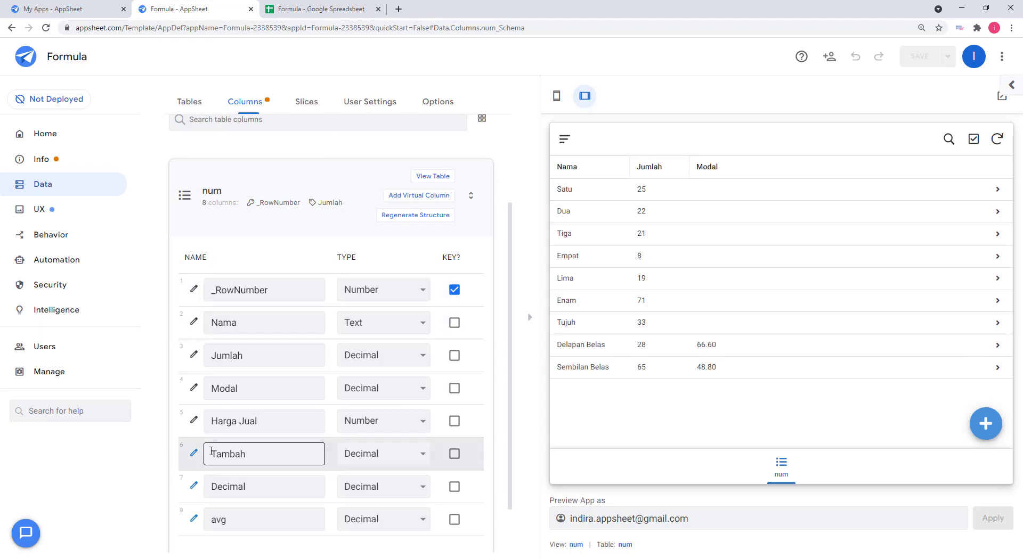
Change the ENDSWITH text in Modal's Show_If expression to "a" and save the app
{"action": "left_click", "coordinate": [194, 391]}
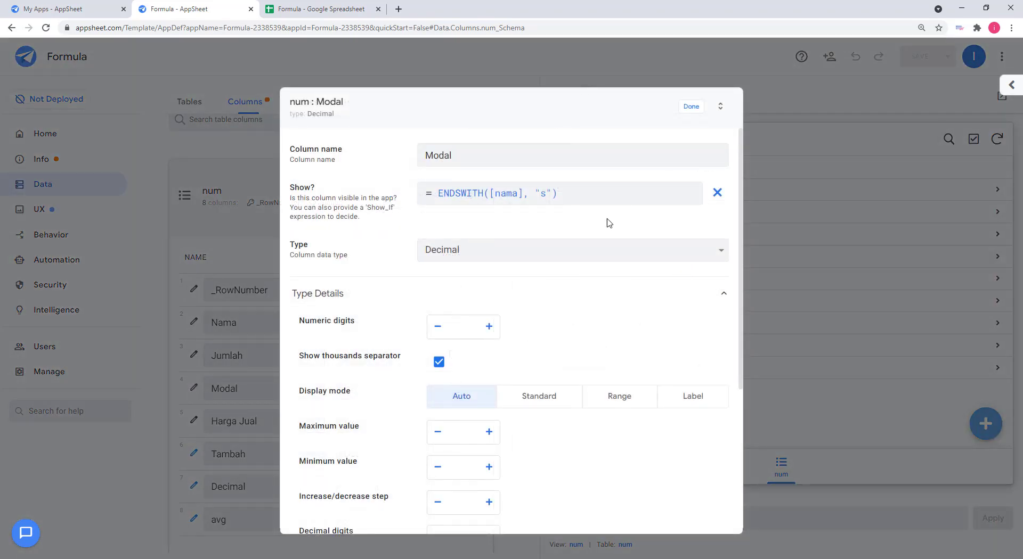
{"action": "left_click", "coordinate": [544, 197]}
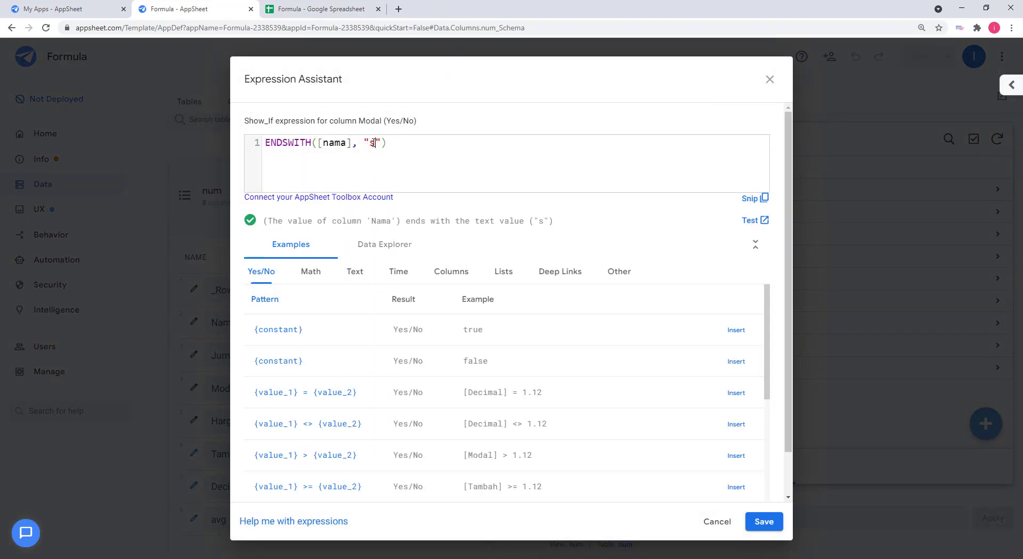
{"action": "double_click", "coordinate": [372, 142]}
{"action": "type", "text": "a"}
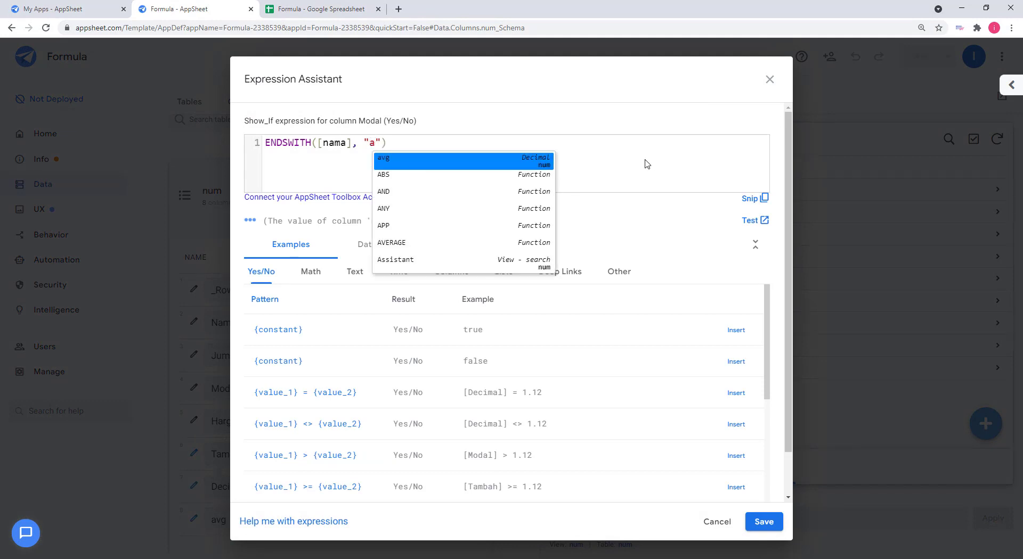
{"action": "left_click", "coordinate": [647, 162]}
{"action": "left_click", "coordinate": [763, 521]}
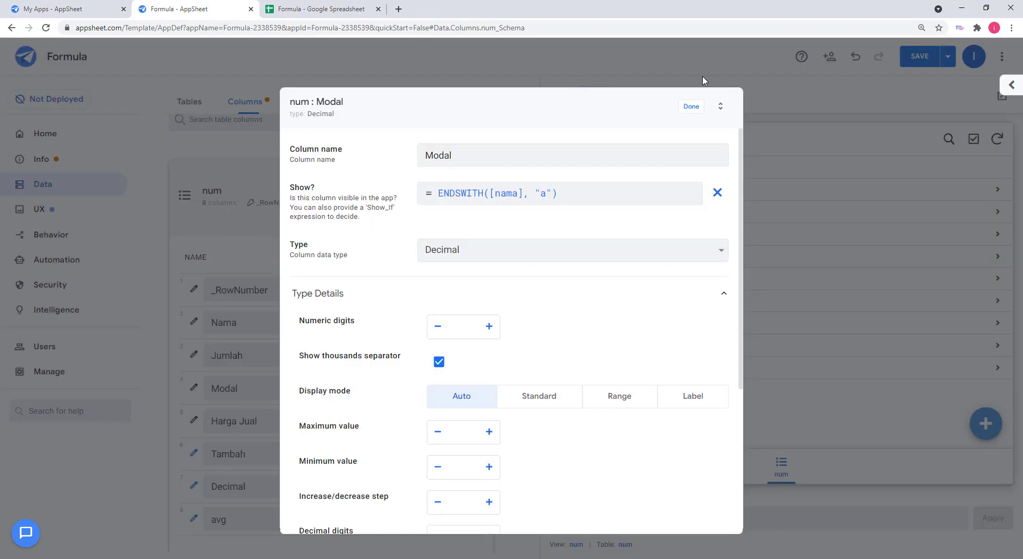
{"action": "left_click", "coordinate": [692, 108]}
{"action": "left_click", "coordinate": [926, 57]}
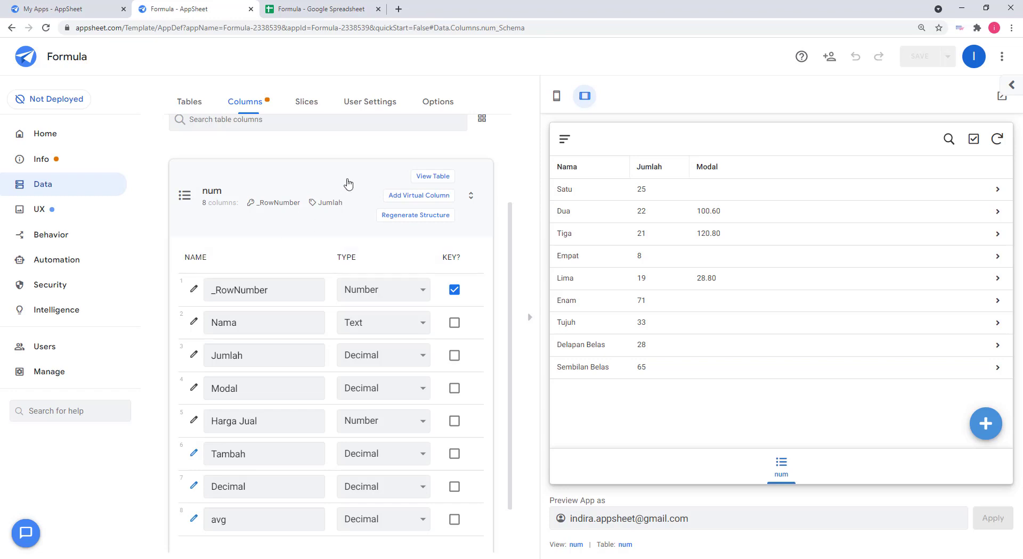
{"action": "scroll", "coordinate": [348, 184], "scroll_direction": "down", "scroll_amount": 1}
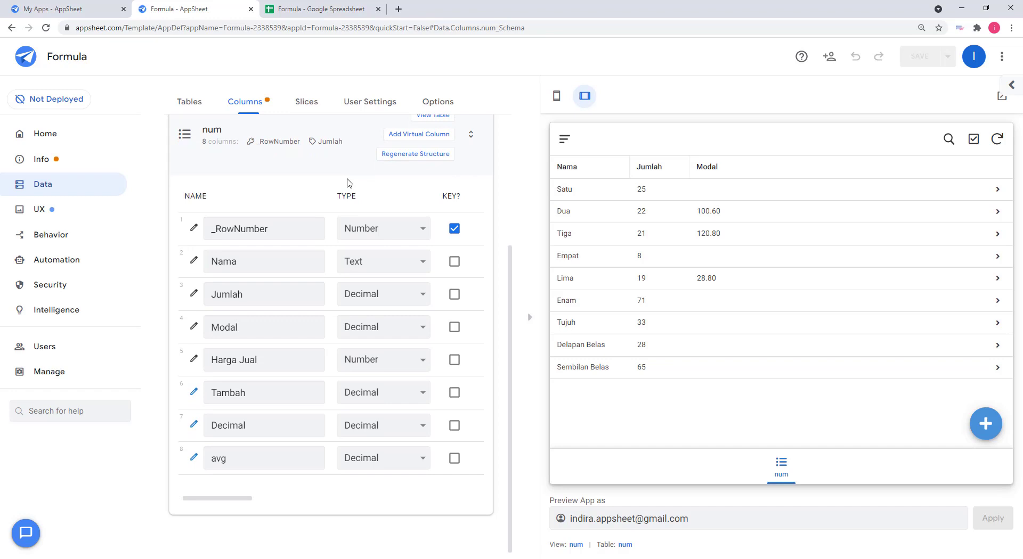
{"action": "scroll", "coordinate": [349, 184], "scroll_direction": "up", "scroll_amount": 2}
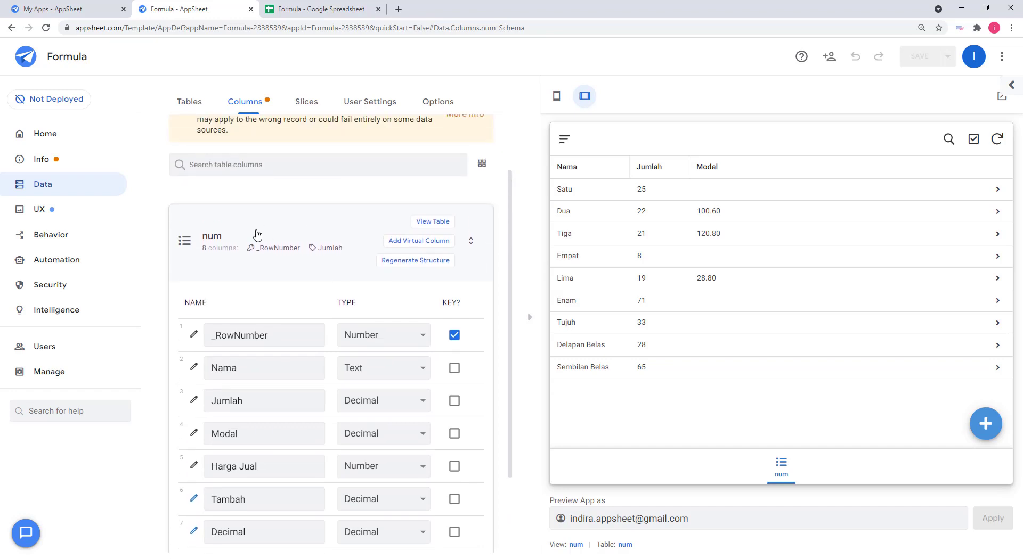